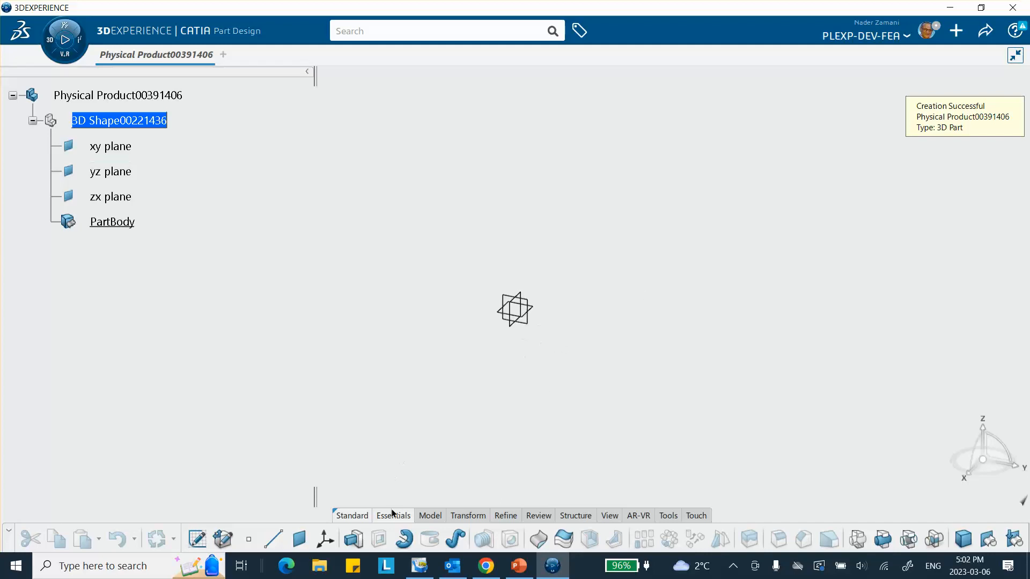
Step: Create one point at the origin and a second point at X 0, Y 20 mm, Z 0 by coordinates
click(250, 542)
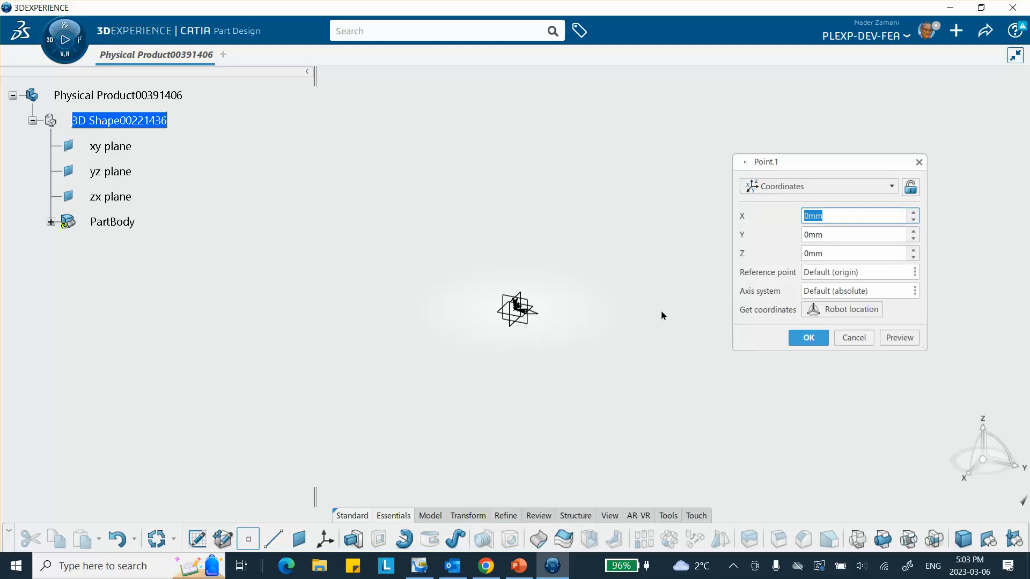
click(810, 337)
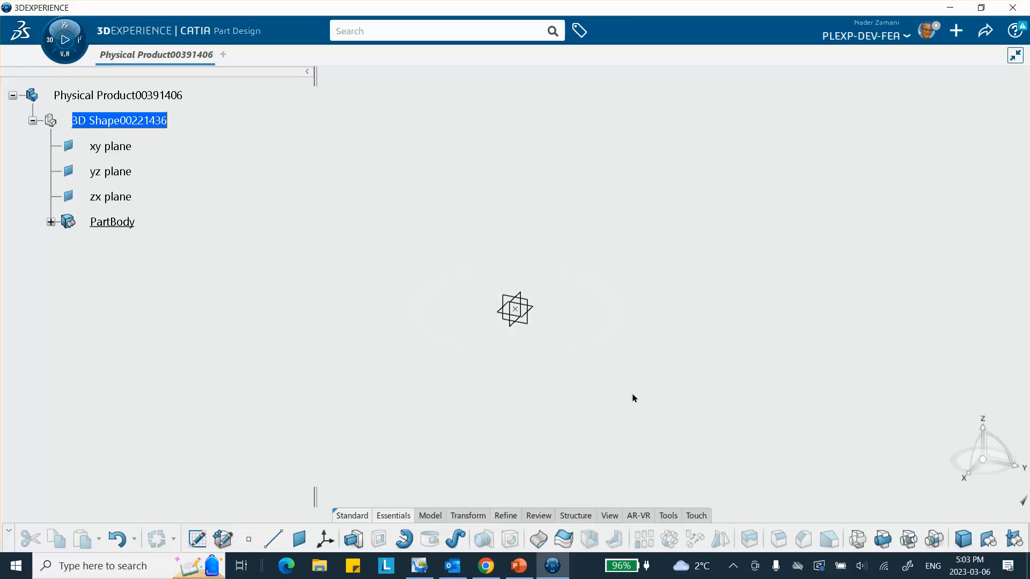
click(249, 541)
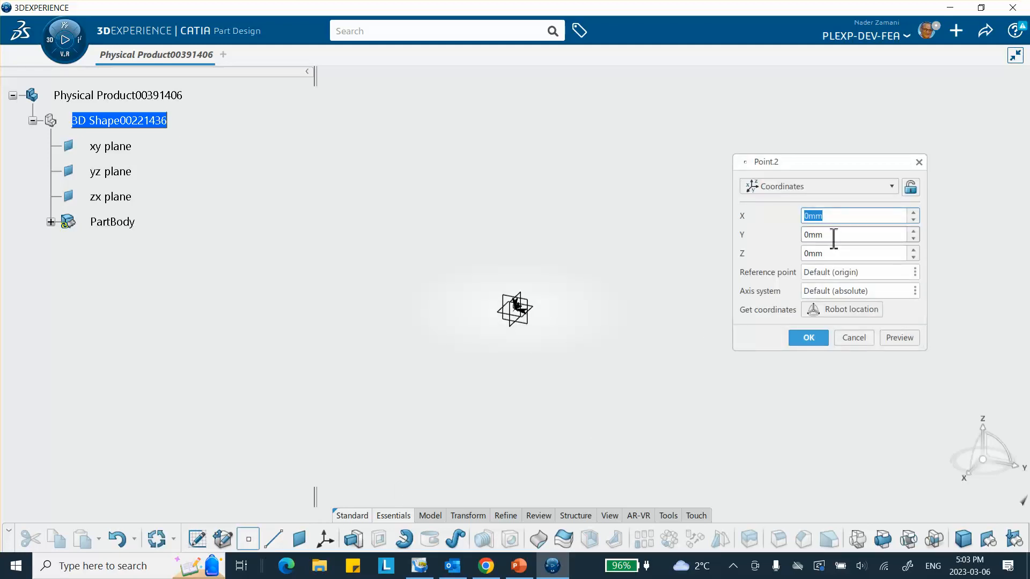
click(833, 236)
text(2)
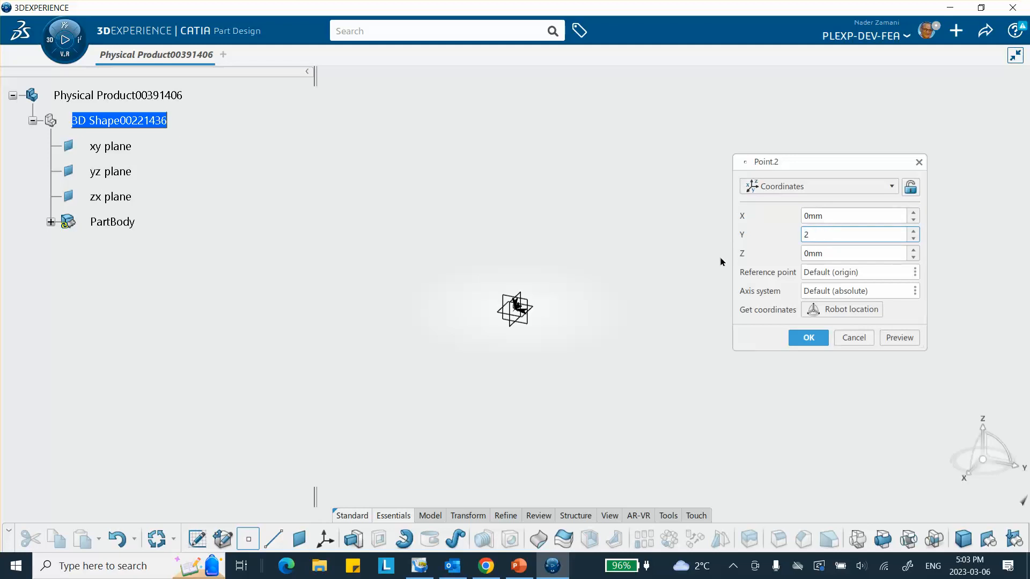
text(0)
click(800, 336)
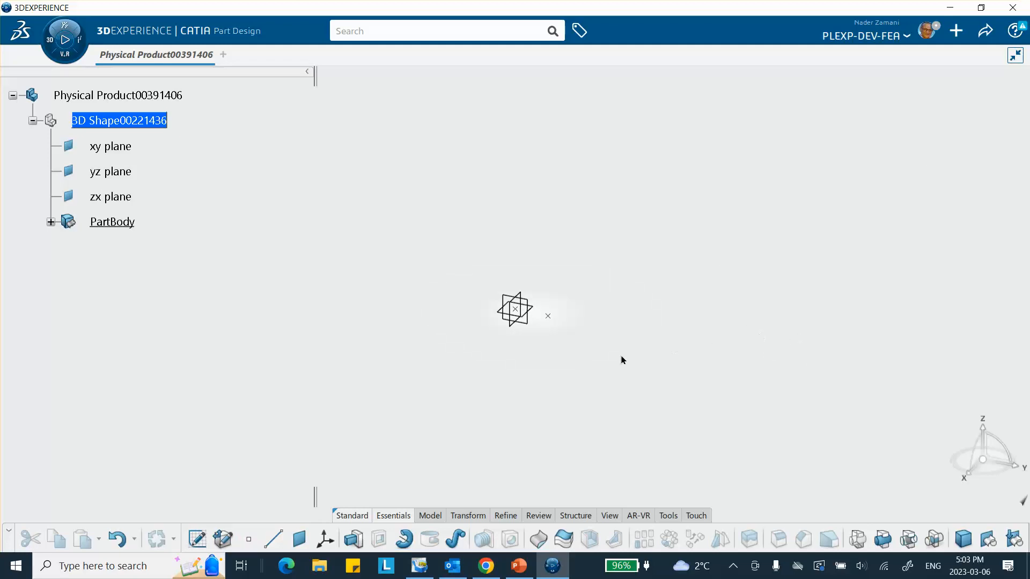
Step: Switch to Structural Model Creation and create a standard finite element model with the default initialization method
middle_drag(580, 340, 477, 188)
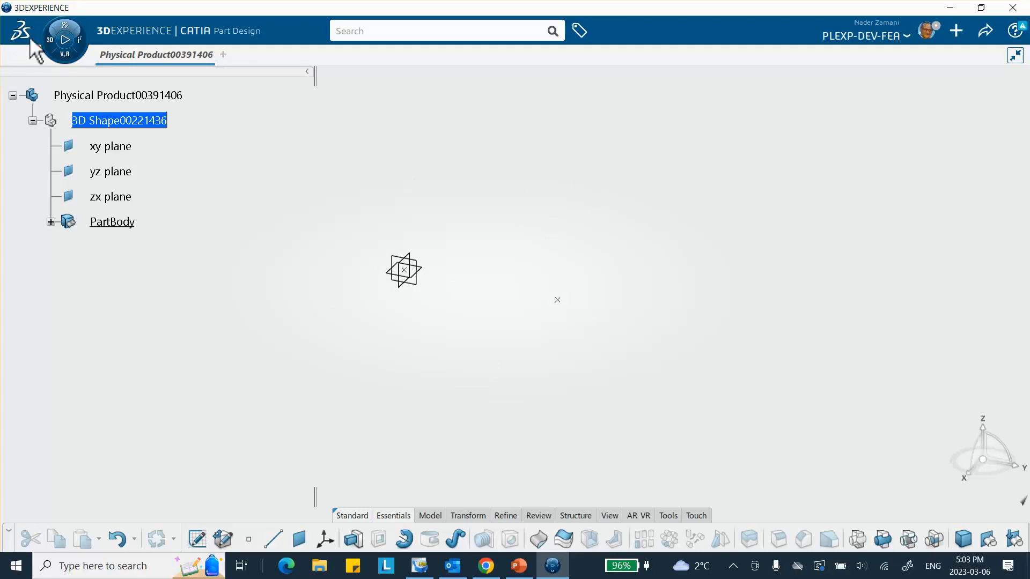
click(48, 37)
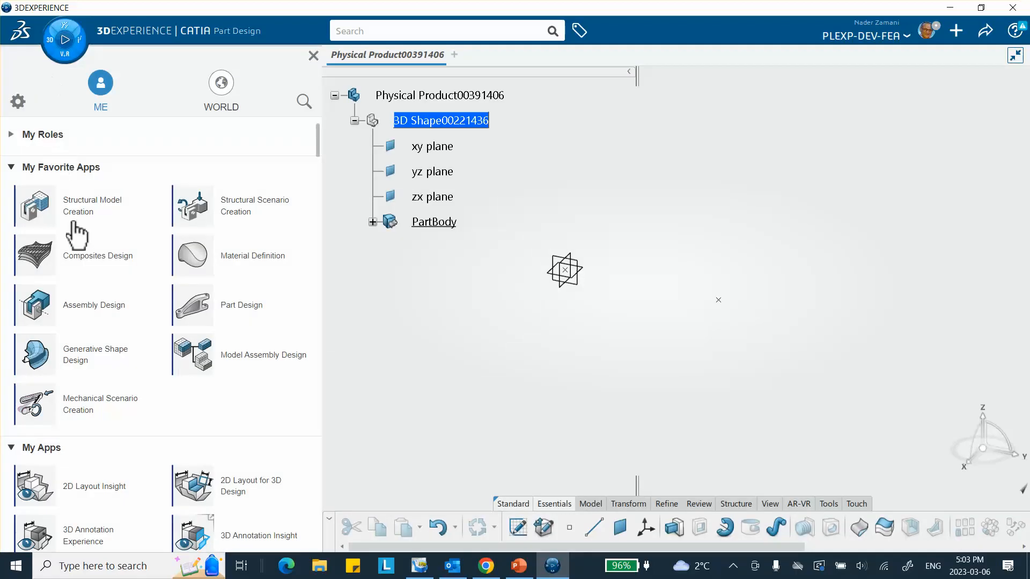
click(84, 217)
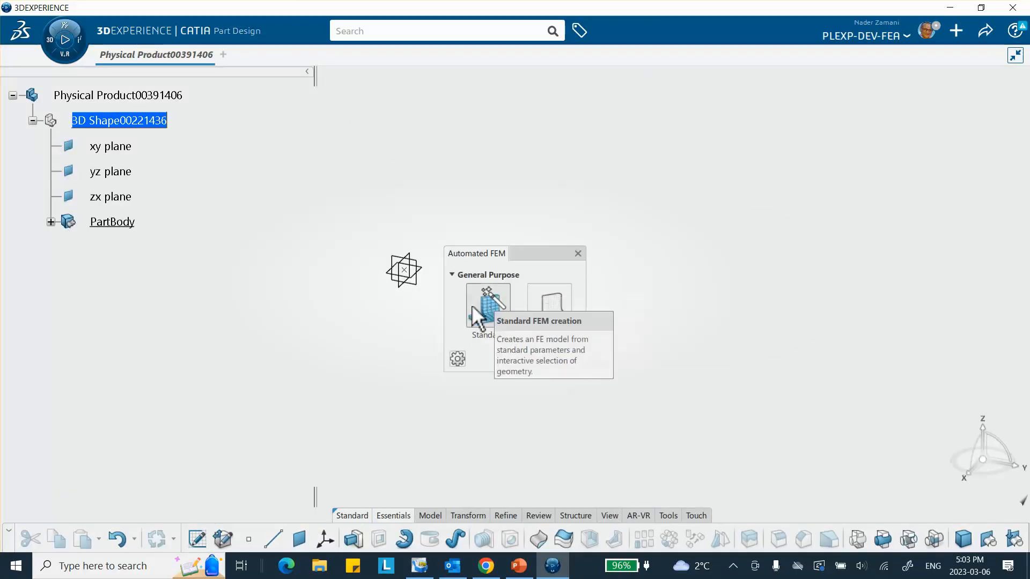
click(483, 308)
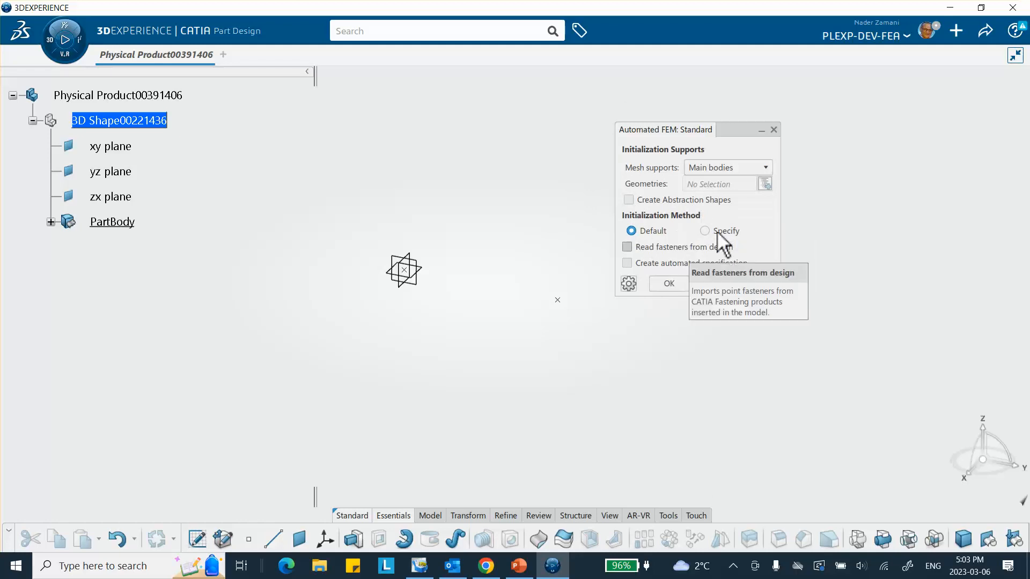
click(671, 280)
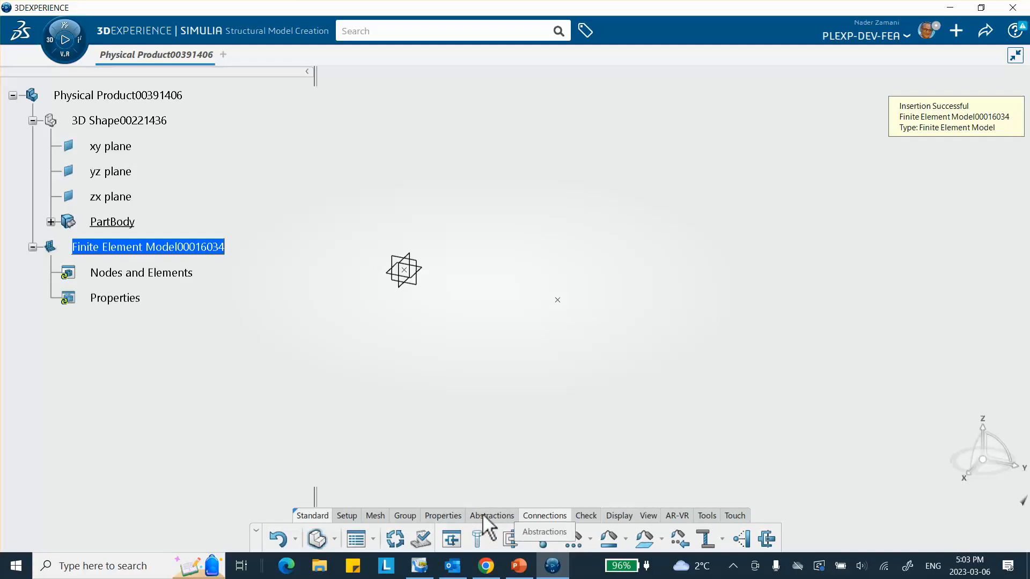
Step: Add a point inertia with a mass of 2 kg on the point at Y 20 mm
click(496, 515)
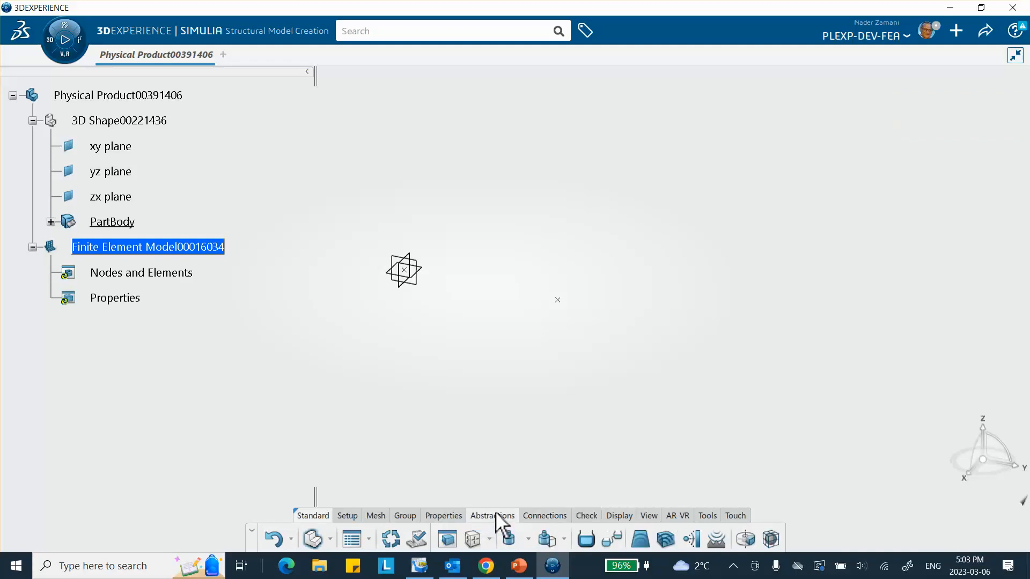
click(529, 539)
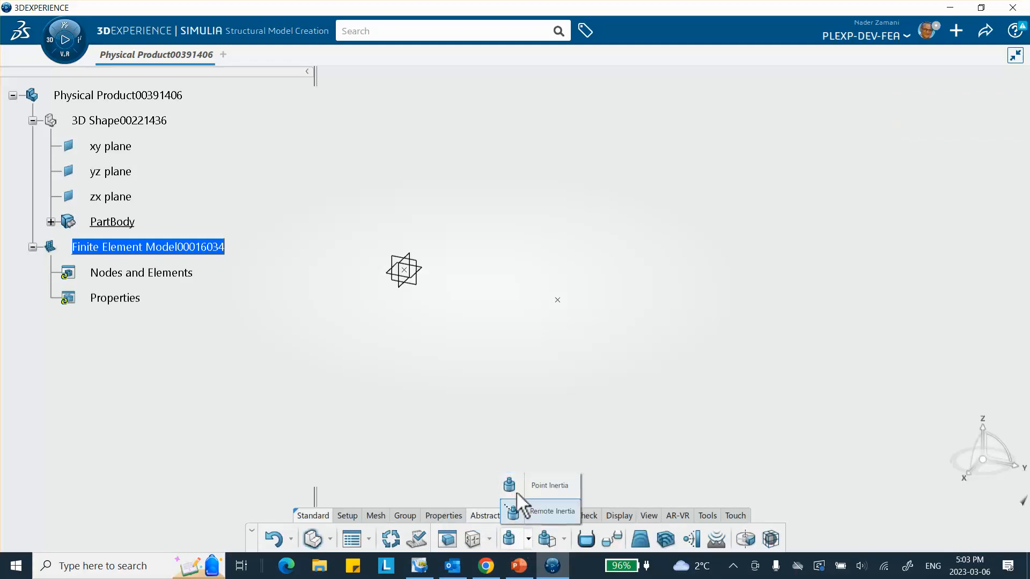
click(509, 539)
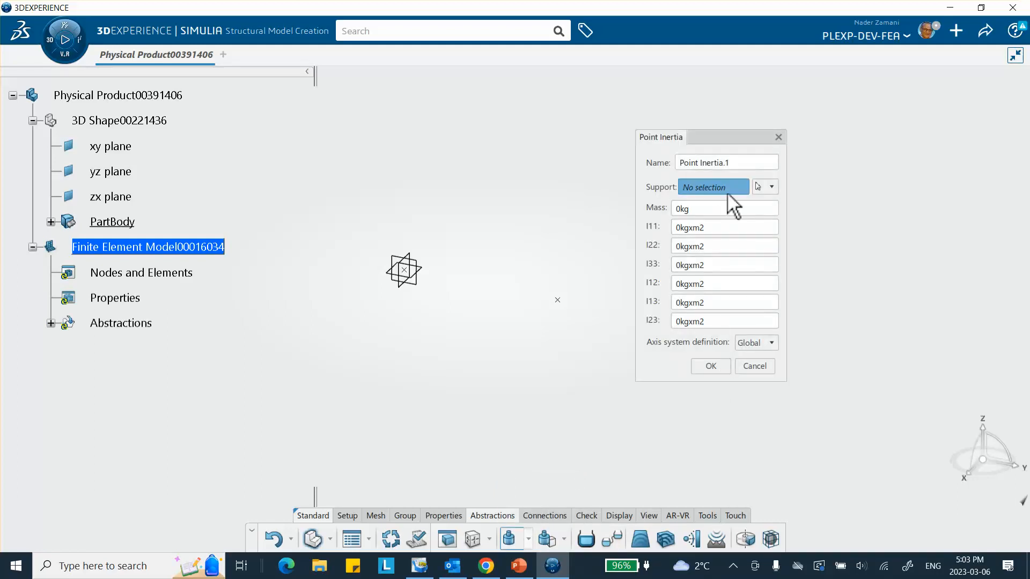
click(558, 301)
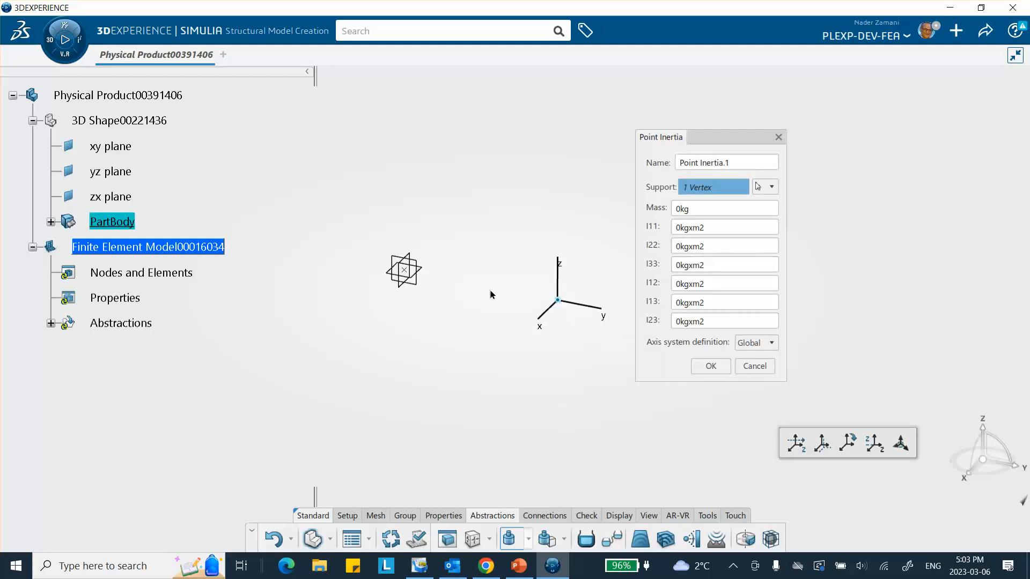
double_click(703, 210)
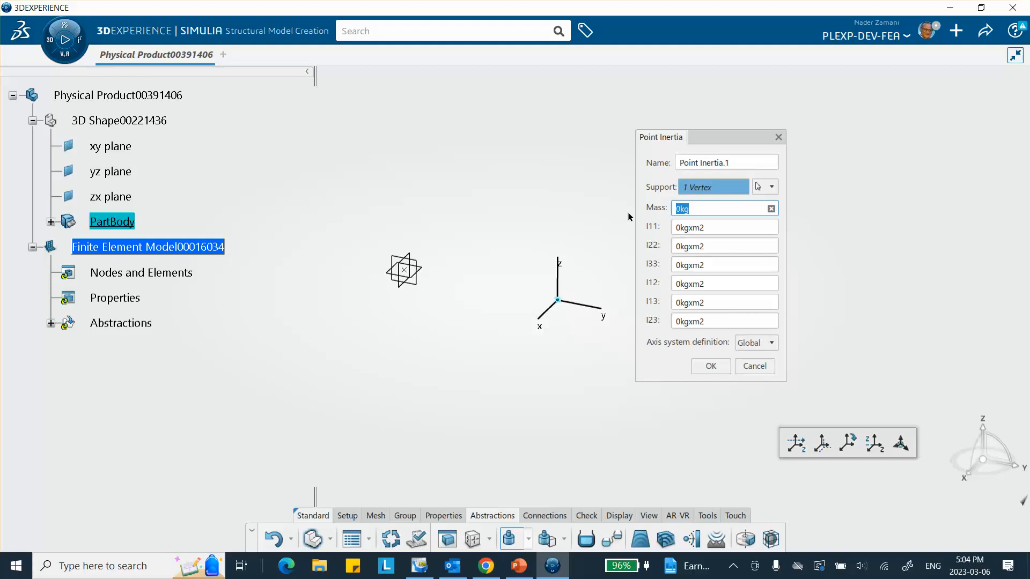
text(2)
click(711, 368)
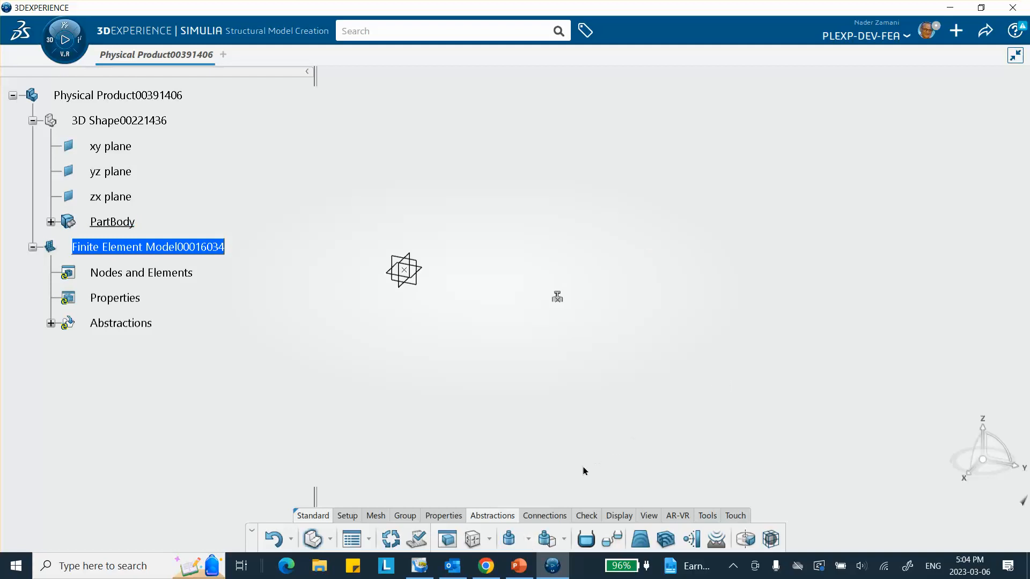
Step: Start a Spring connection with the origin point as support 1 and the mass point as support 2
click(529, 515)
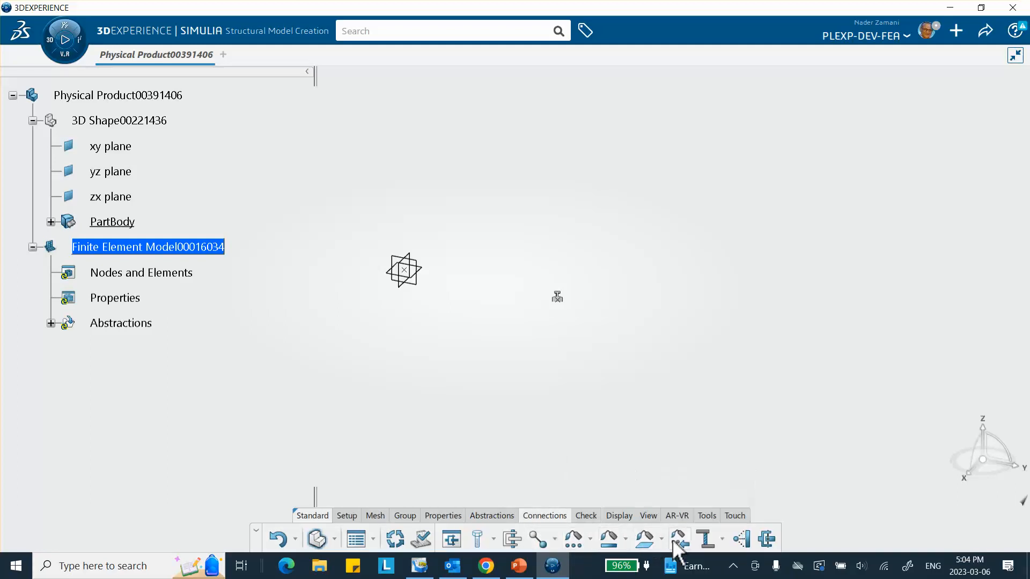
click(721, 540)
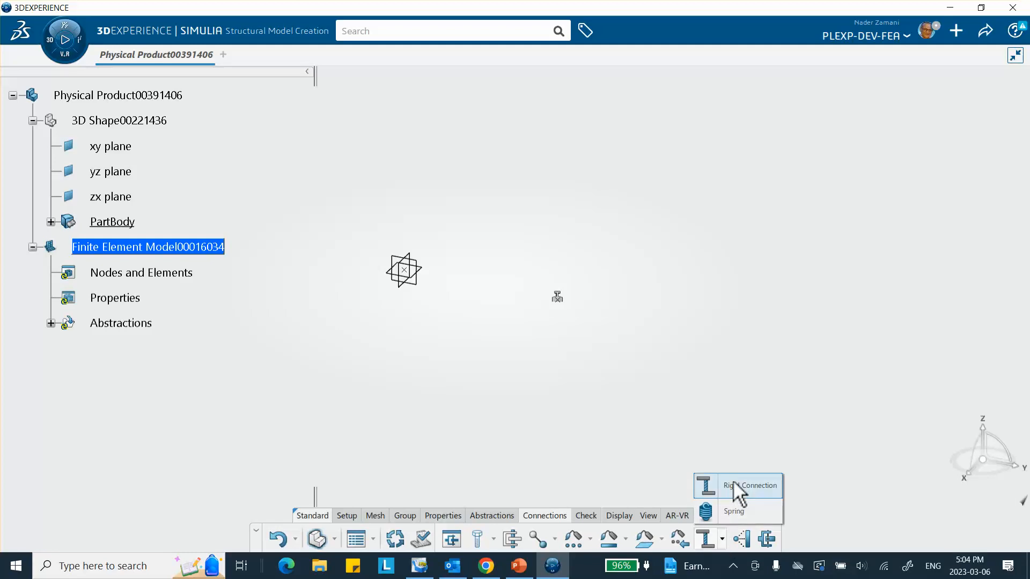
click(738, 512)
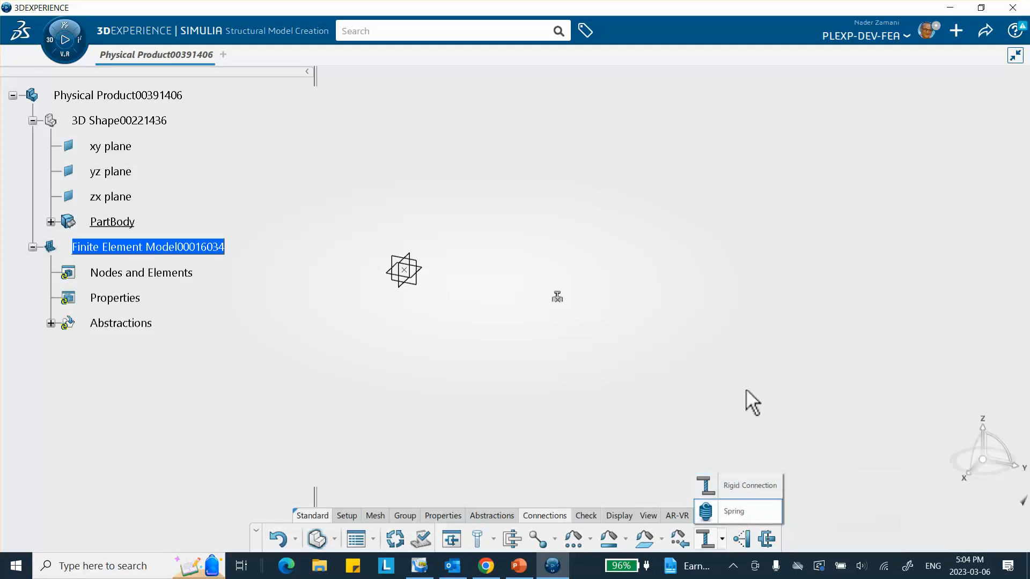
drag(710, 135, 794, 112)
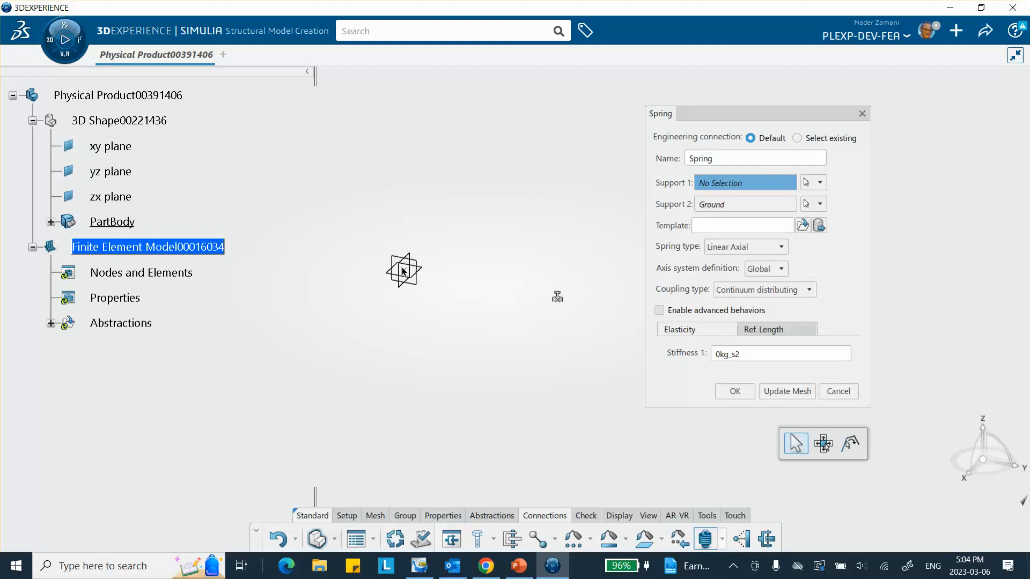
click(406, 273)
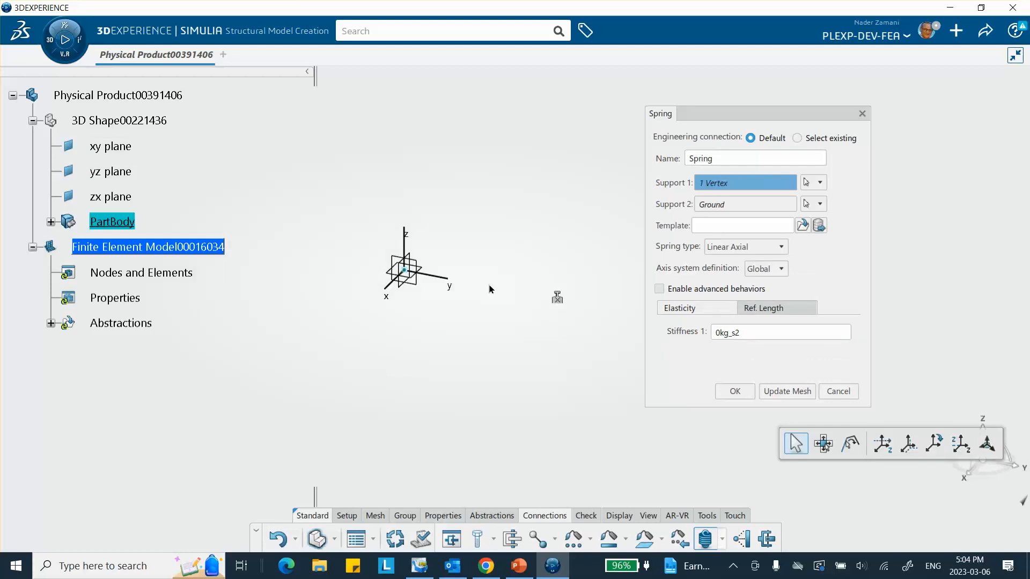
click(781, 207)
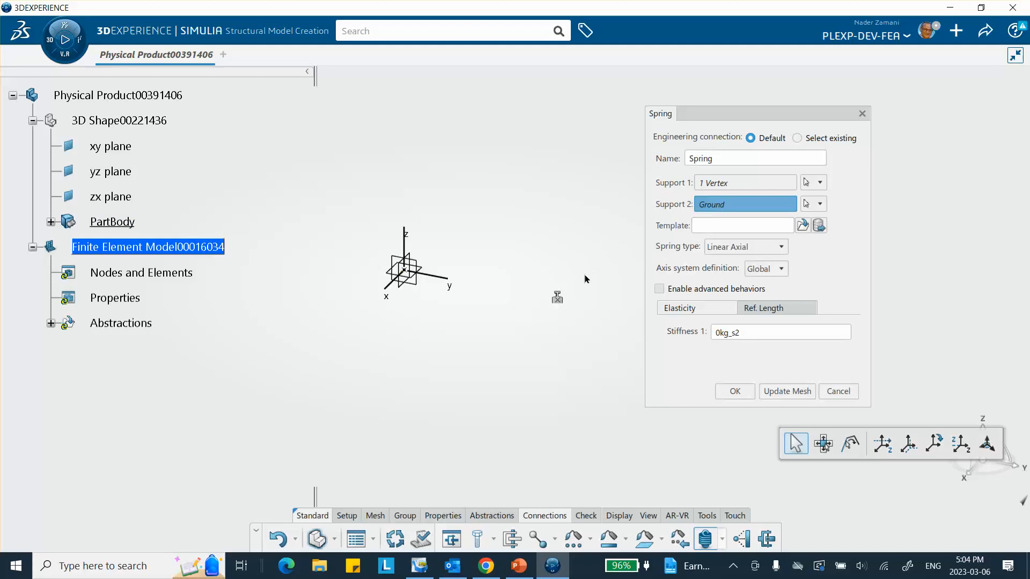
click(557, 302)
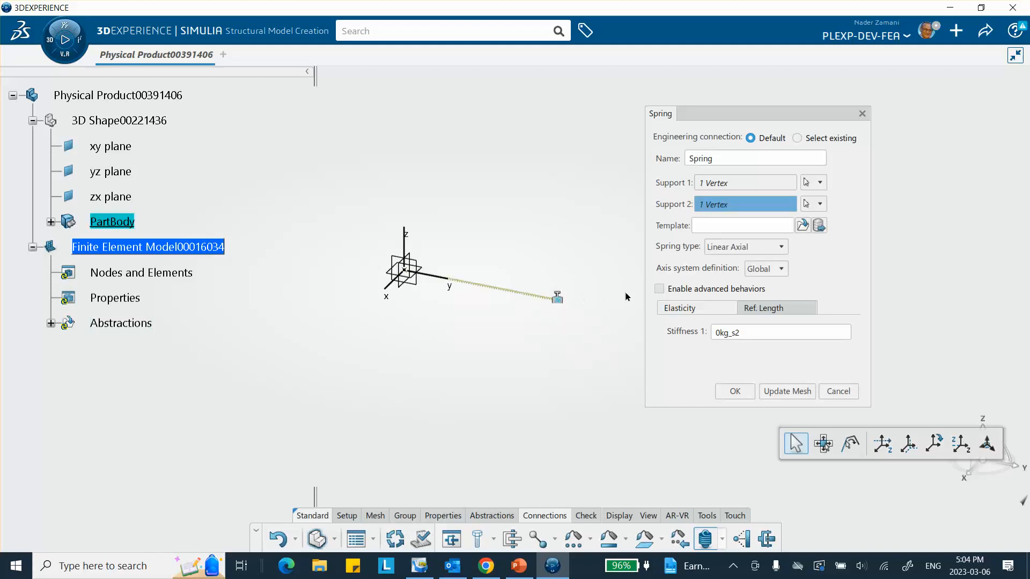
Step: Set the linear axial spring's stiffness to 4 and compare it with the spring-mass-damper diagram on slide 2 in PowerPoint
mouse_move(564, 241)
middle_down()
mouse_move(554, 171)
mouse_move(593, 273)
middle_up()
middle_drag(611, 197, 564, 99)
middle_drag(401, 296, 502, 236)
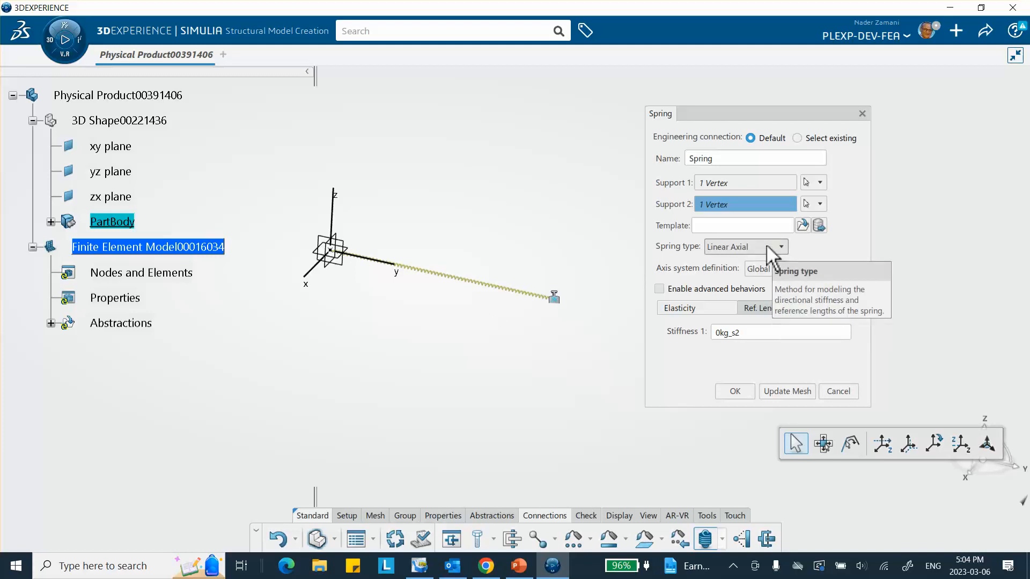
double_click(746, 336)
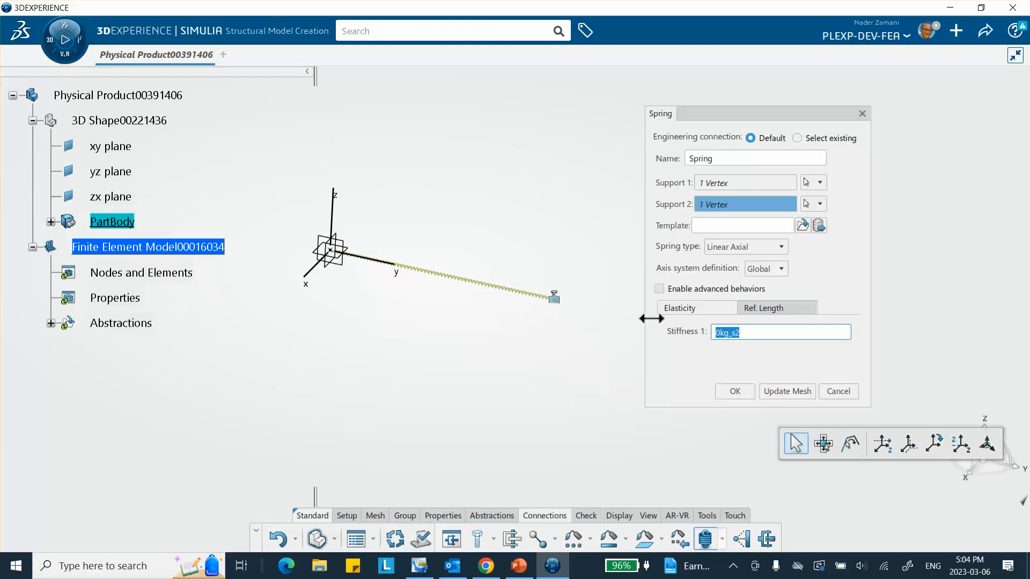
text(4)
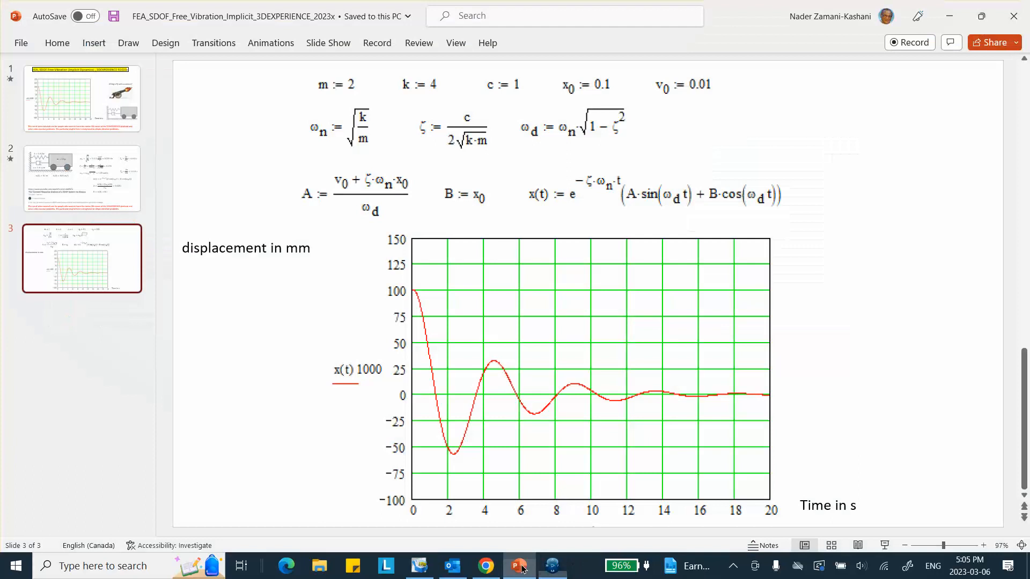
click(518, 566)
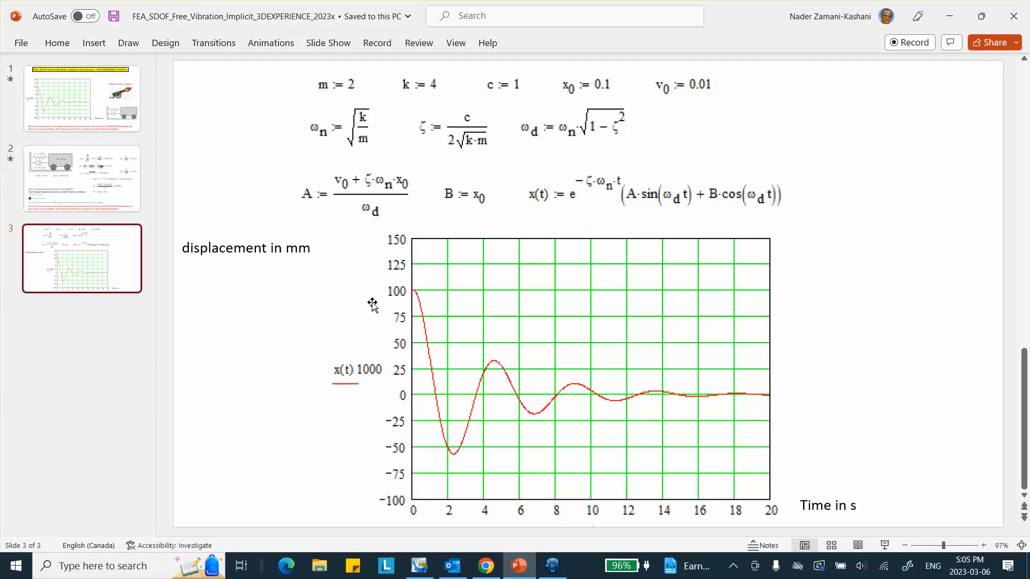
click(82, 179)
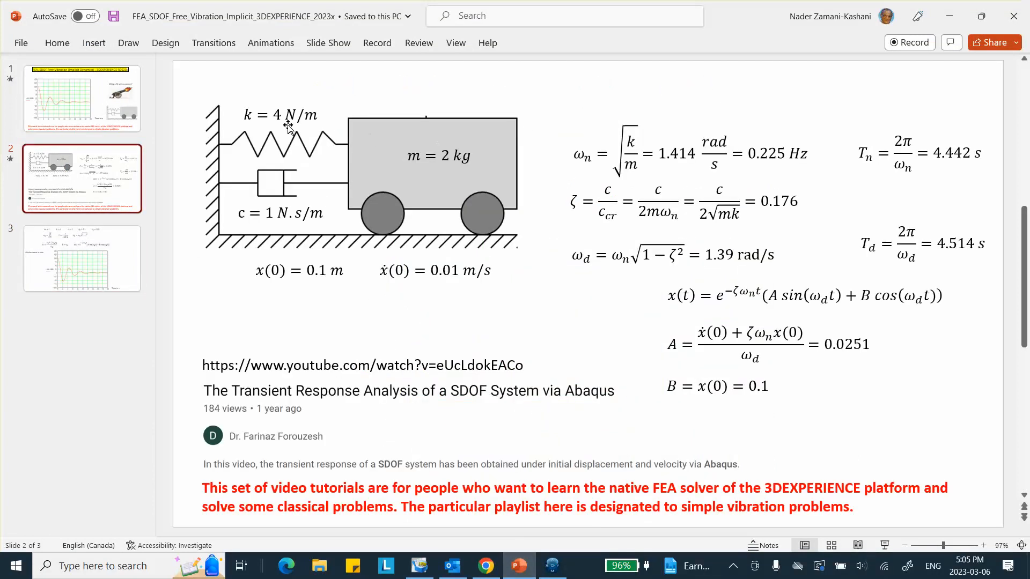
click(949, 16)
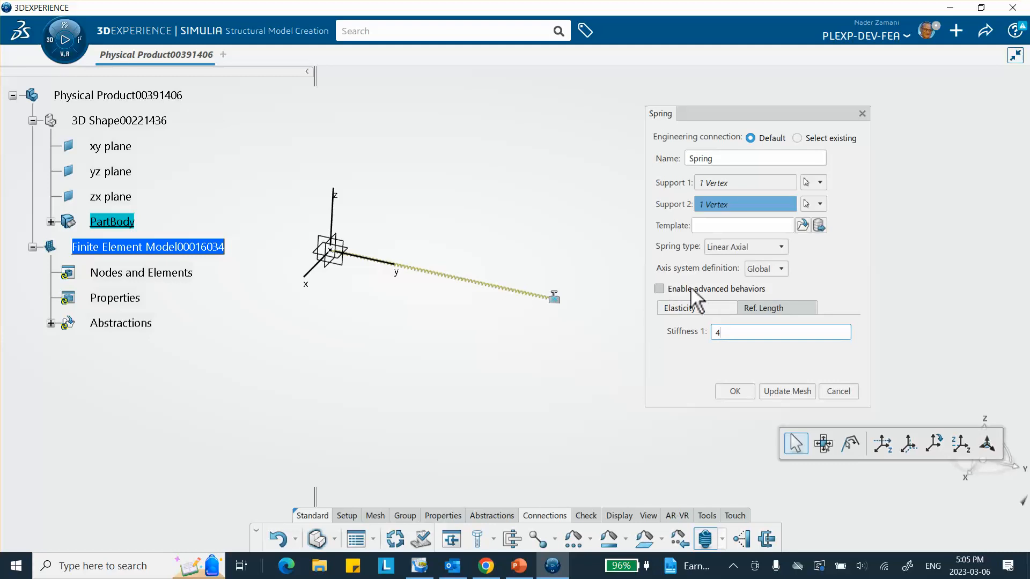
Step: Enable the spring's advanced behaviors, add linear viscous damping of 1 kg_s along Fx, and check the damping coefficient against the PowerPoint diagram
click(659, 289)
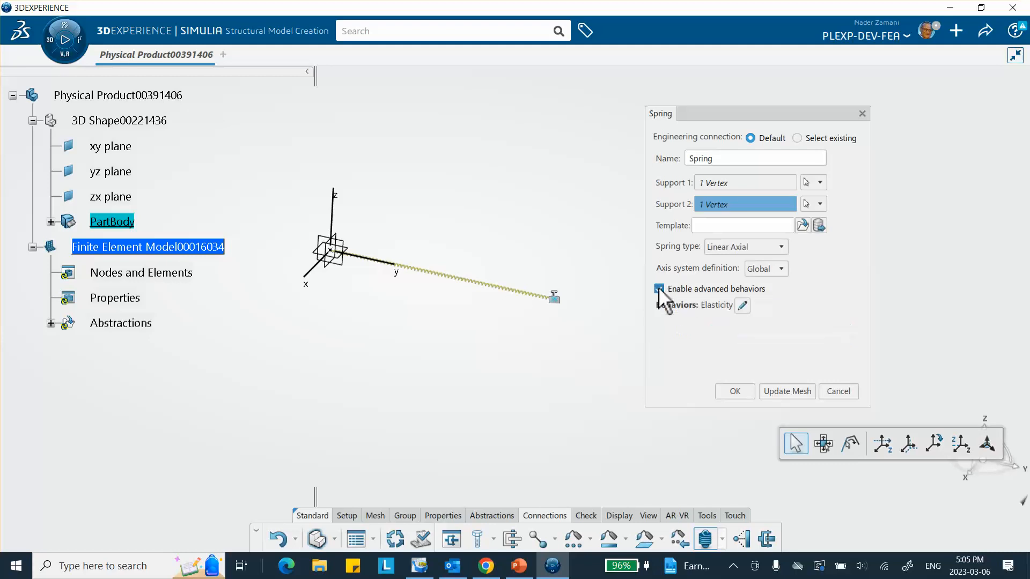
click(743, 305)
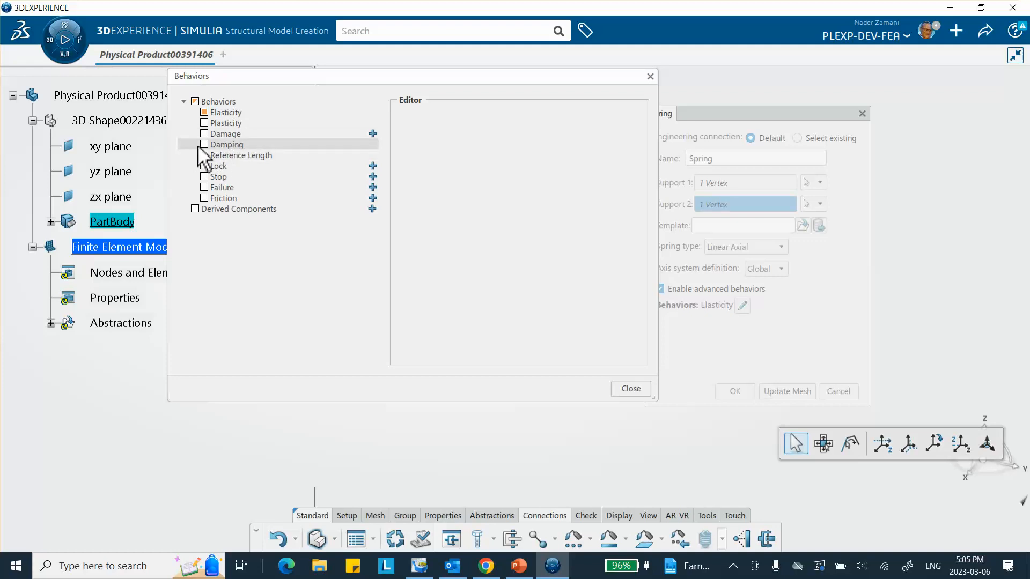
click(234, 146)
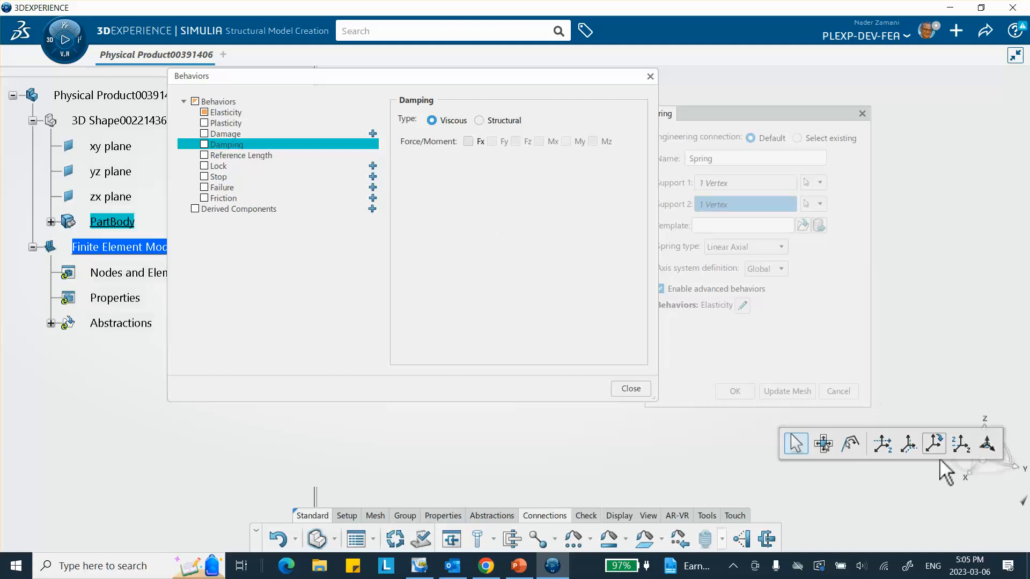
click(468, 141)
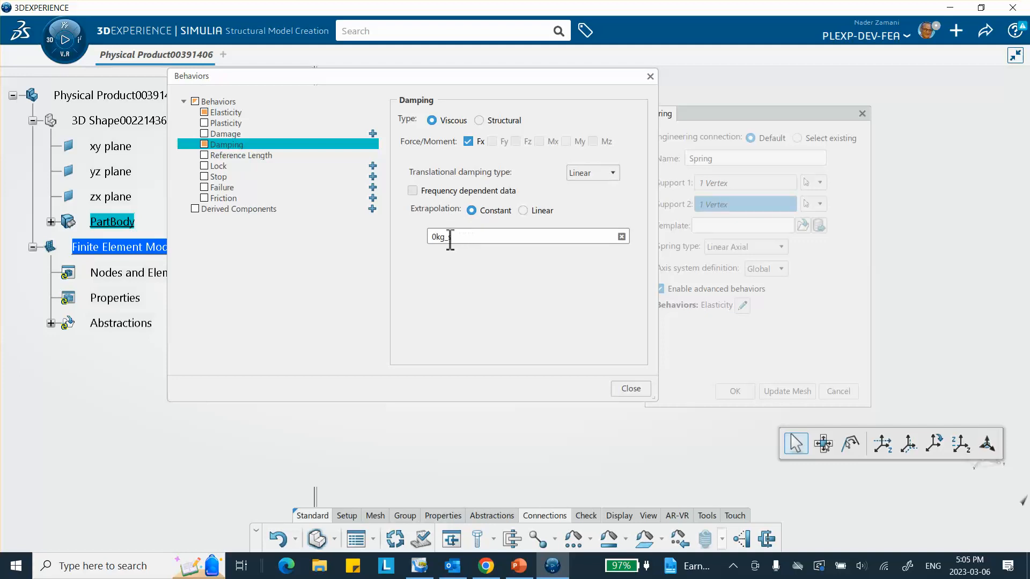
double_click(476, 239)
text(1)
key(Return)
click(519, 567)
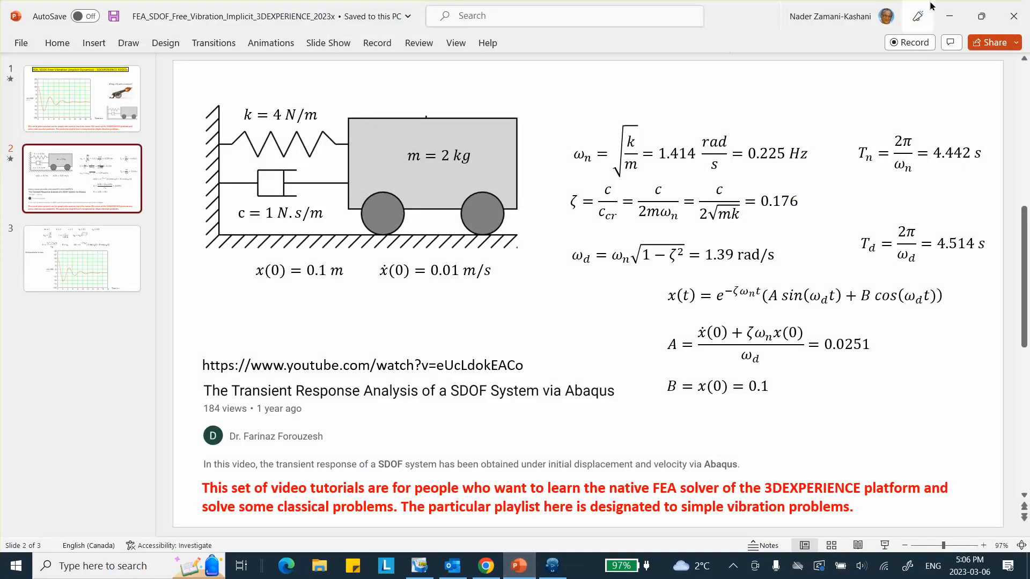
click(948, 16)
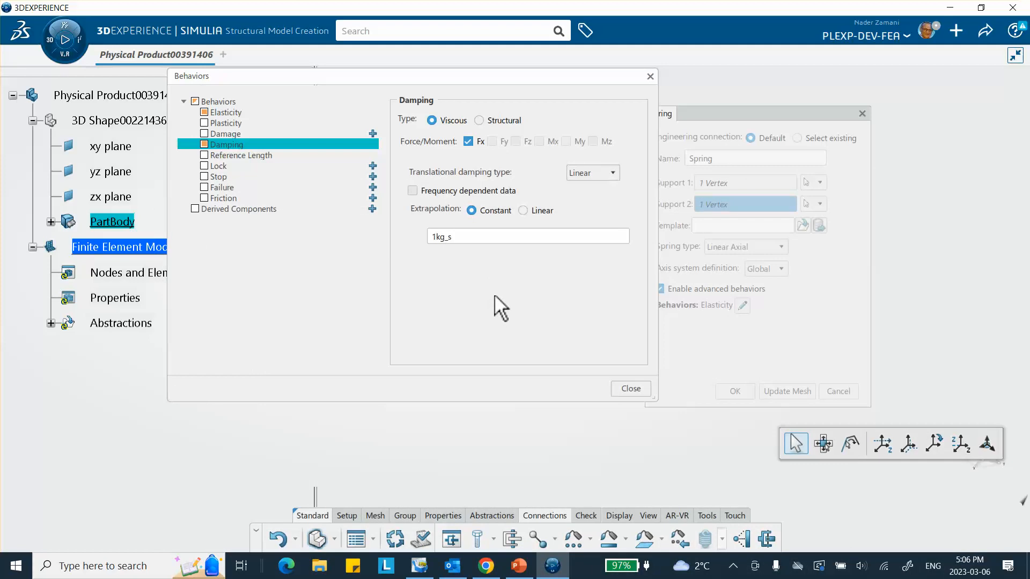
Step: Keep the translational damping type linear, close the spring behaviors, and create the spring connection
click(613, 172)
click(625, 172)
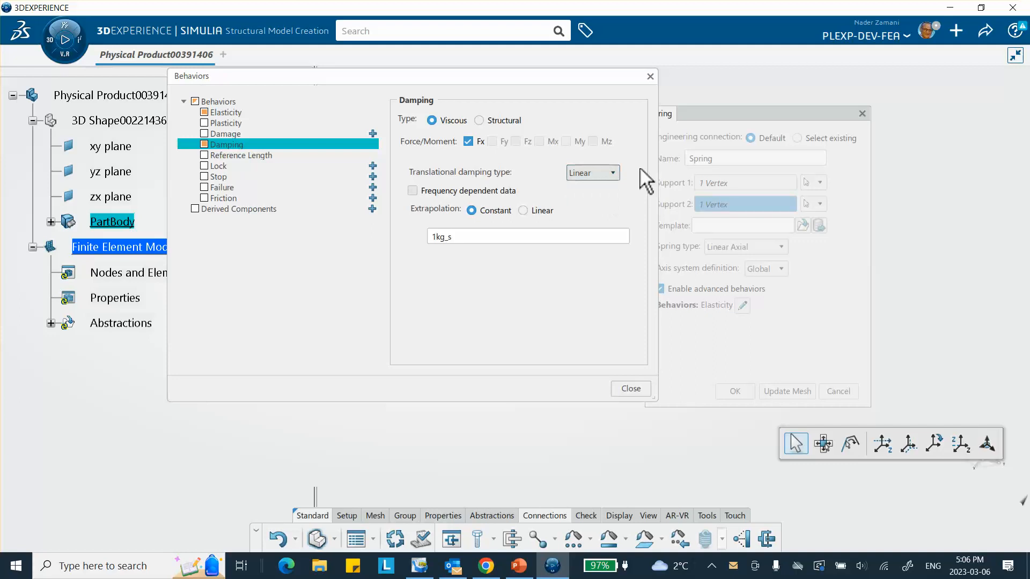
click(629, 389)
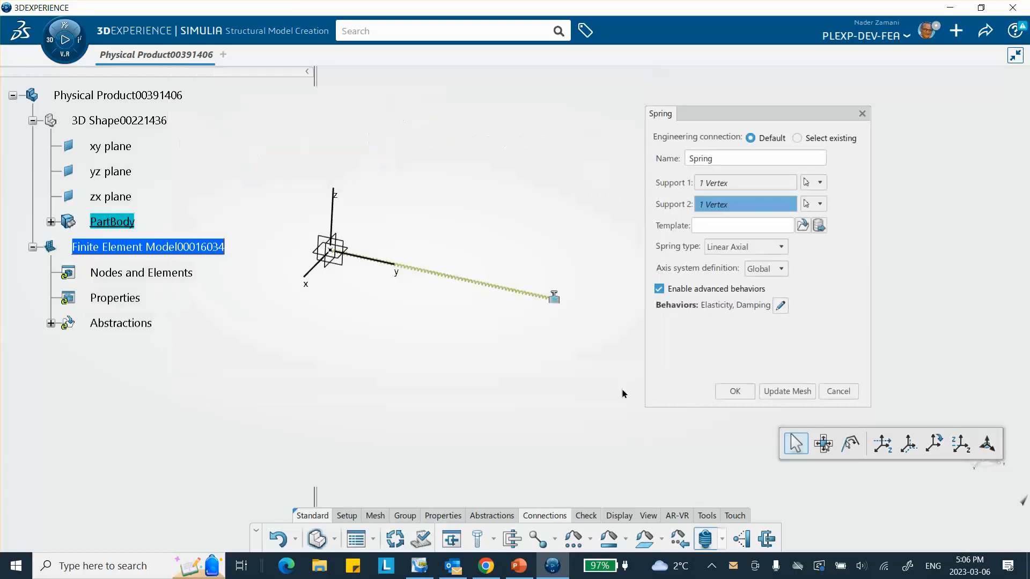
click(736, 397)
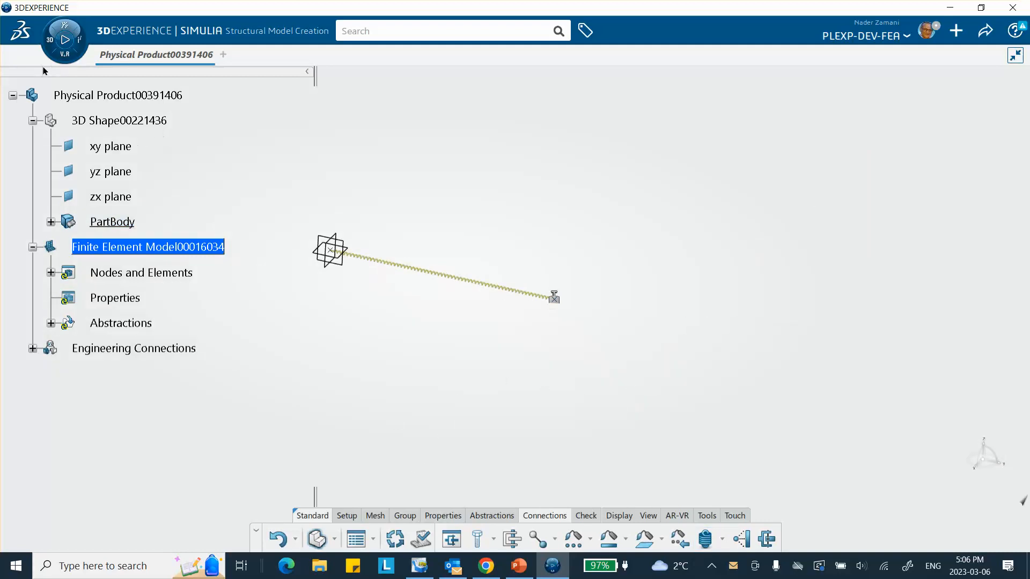
Step: Switch to Mechanical Scenario Creation and initialize a Structural analysis case using Finite Element Model00016034
click(48, 51)
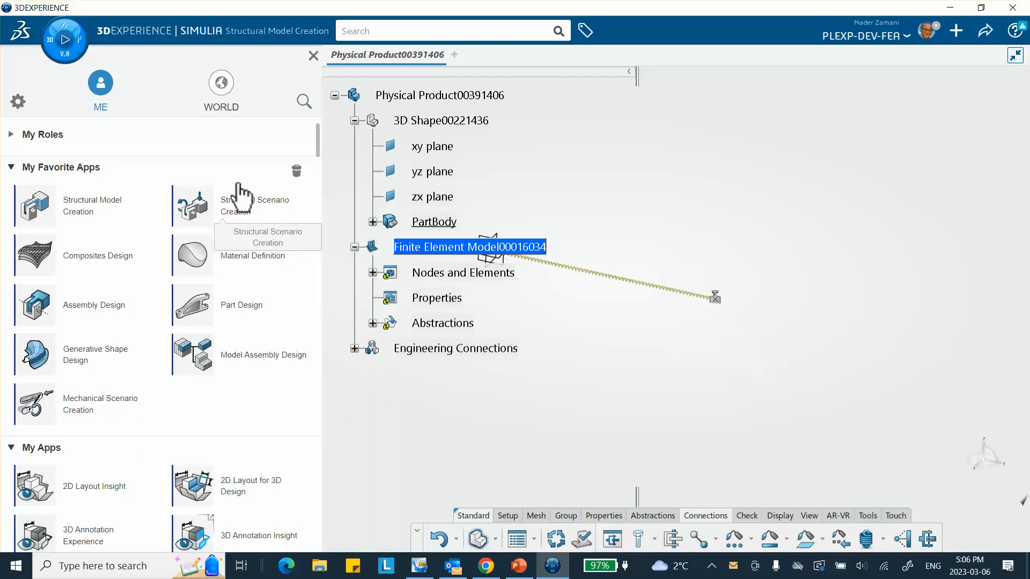
click(82, 410)
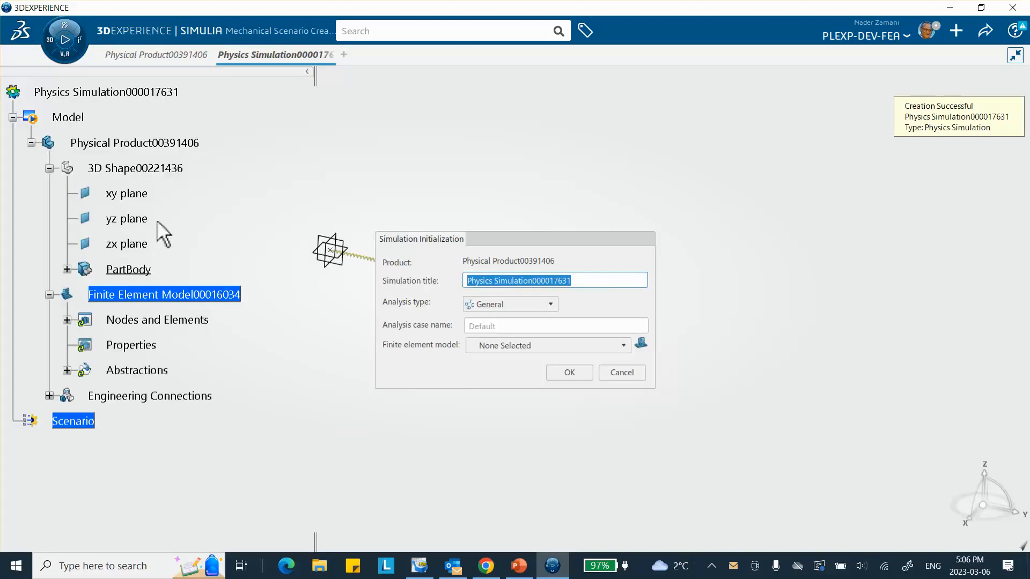
click(553, 304)
click(521, 333)
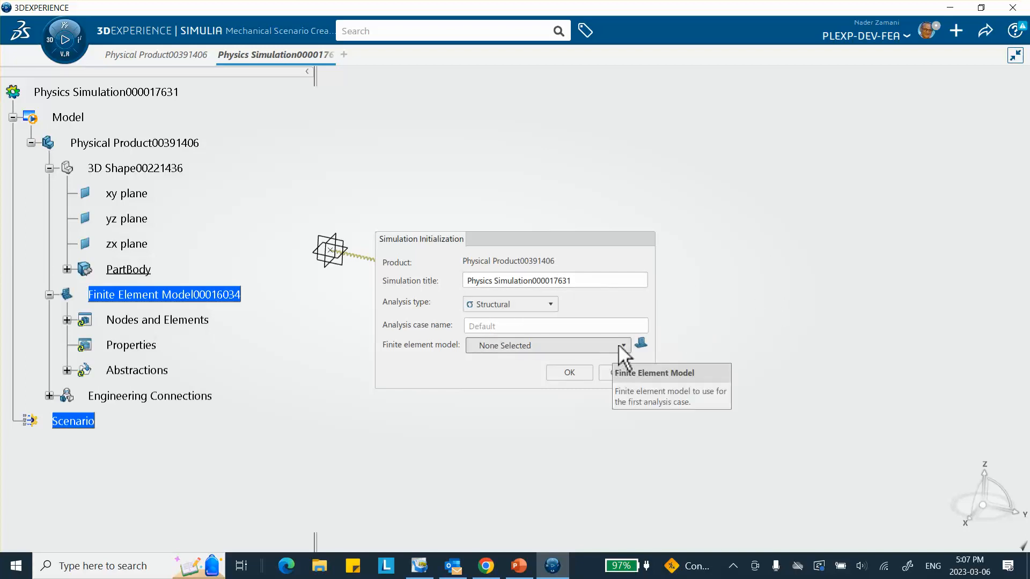
click(623, 346)
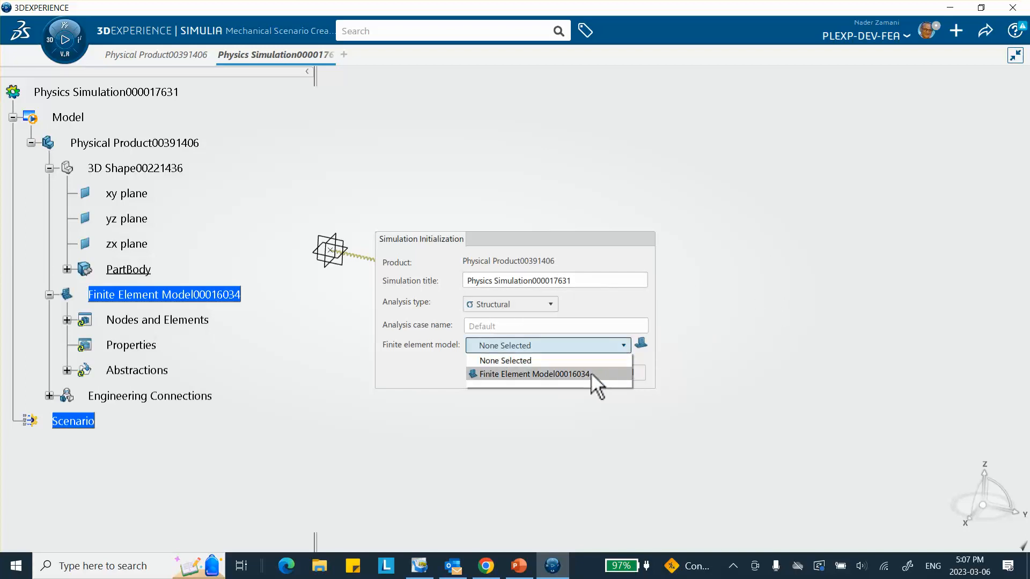
click(536, 374)
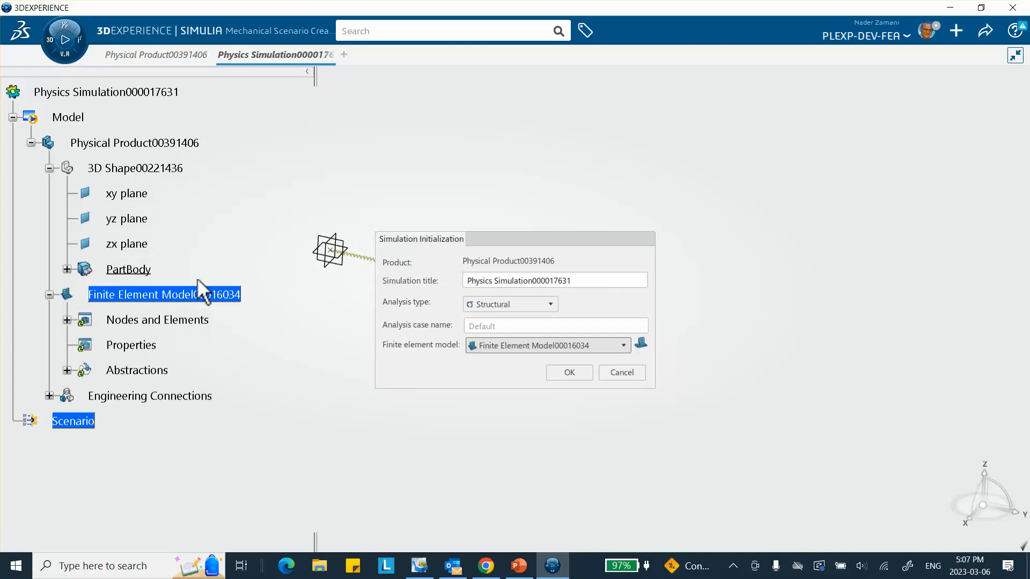
click(570, 372)
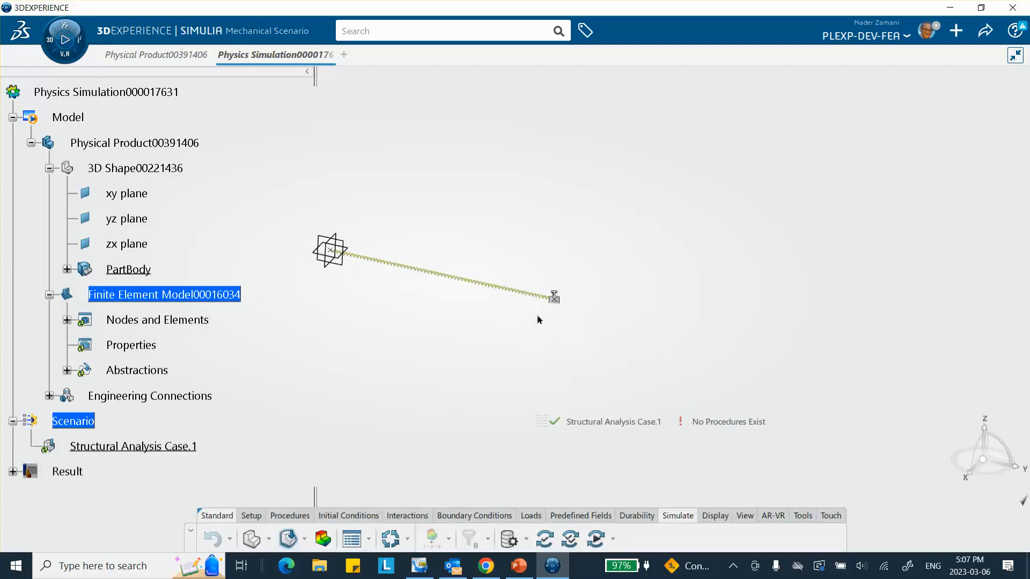
Step: Add a static step with a 1 s step time and geometric nonlinearity excluded
middle_drag(495, 223, 509, 259)
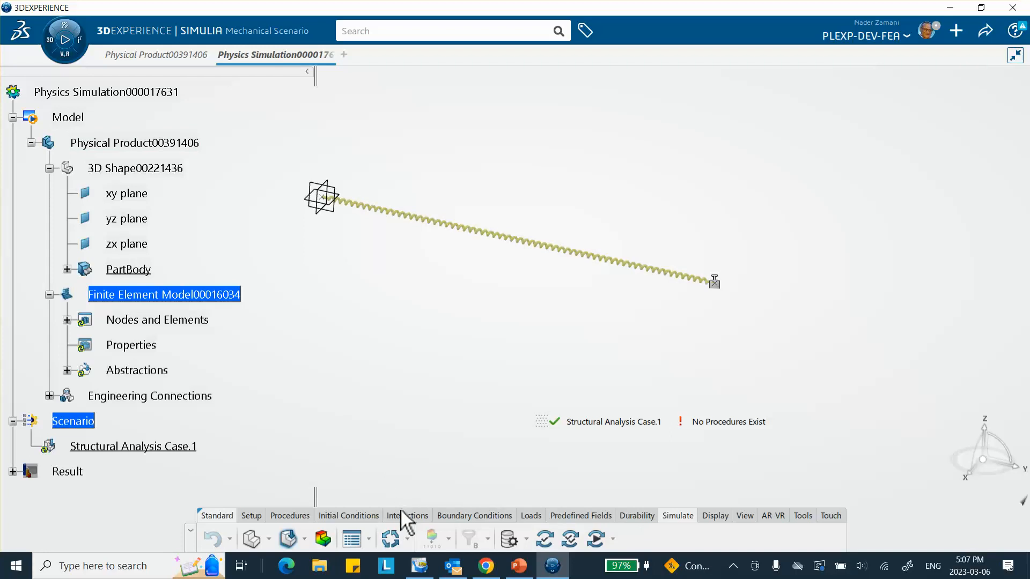
click(453, 516)
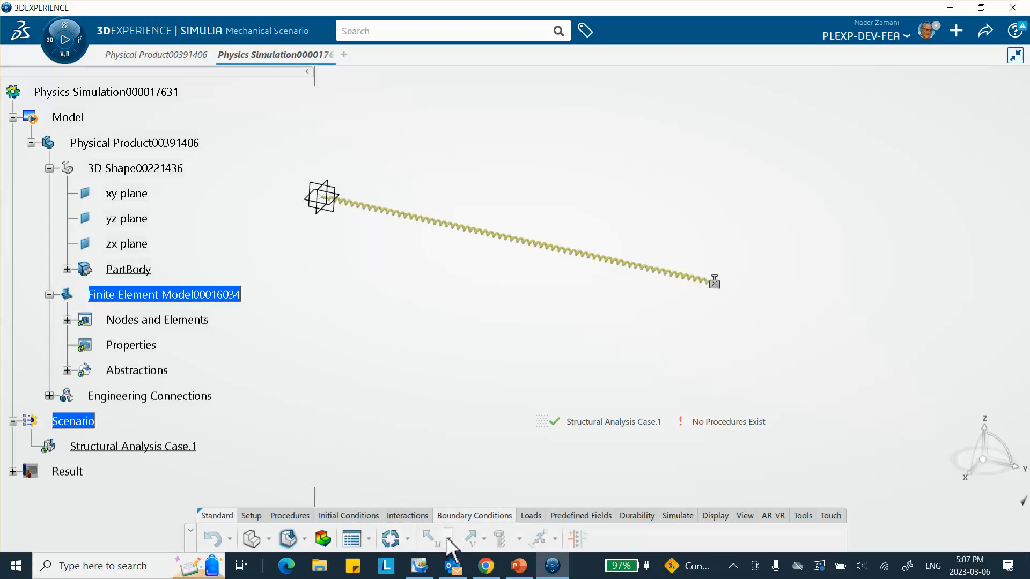
click(448, 538)
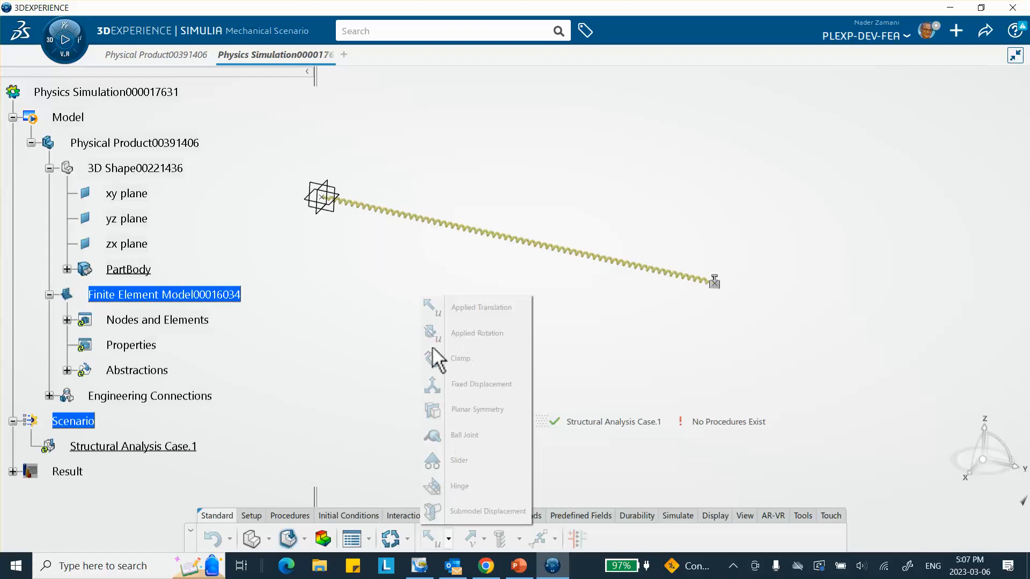
click(289, 516)
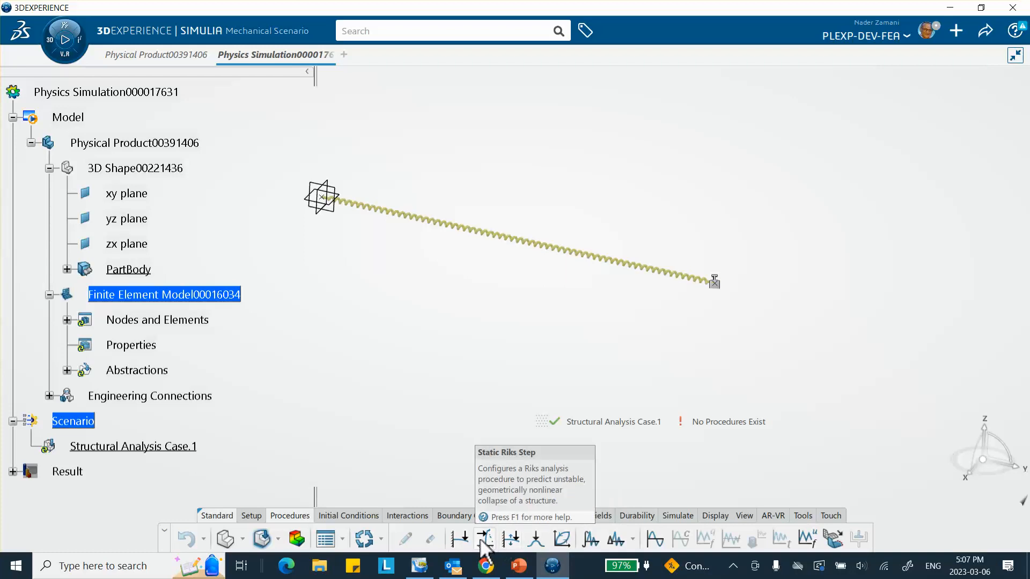
click(460, 539)
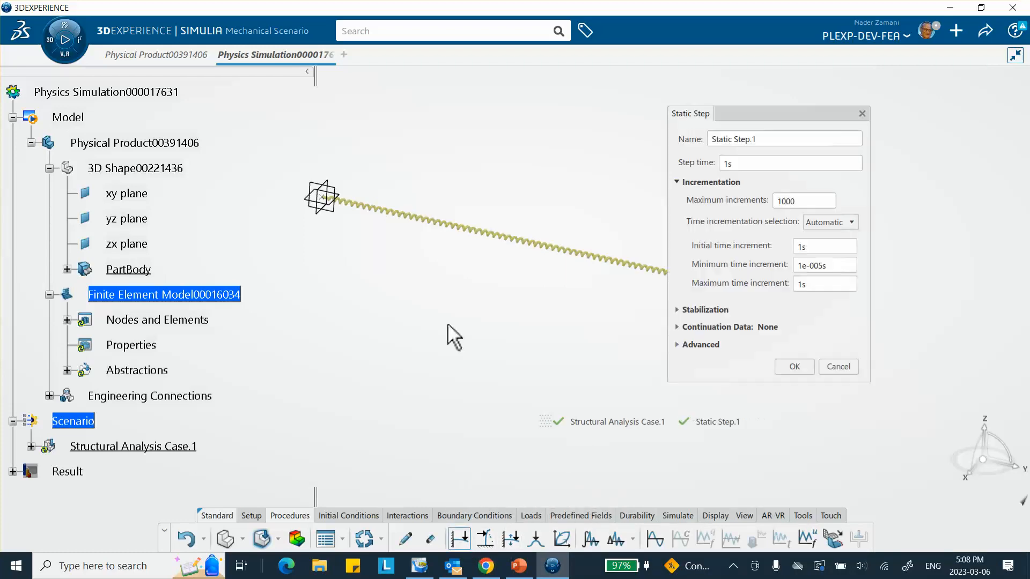
click(677, 344)
click(690, 363)
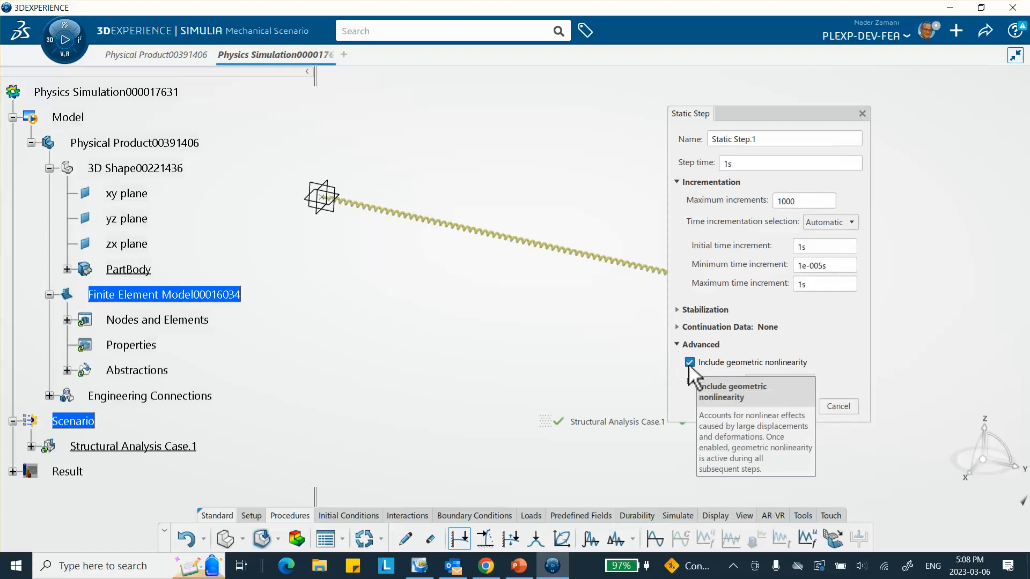
click(690, 363)
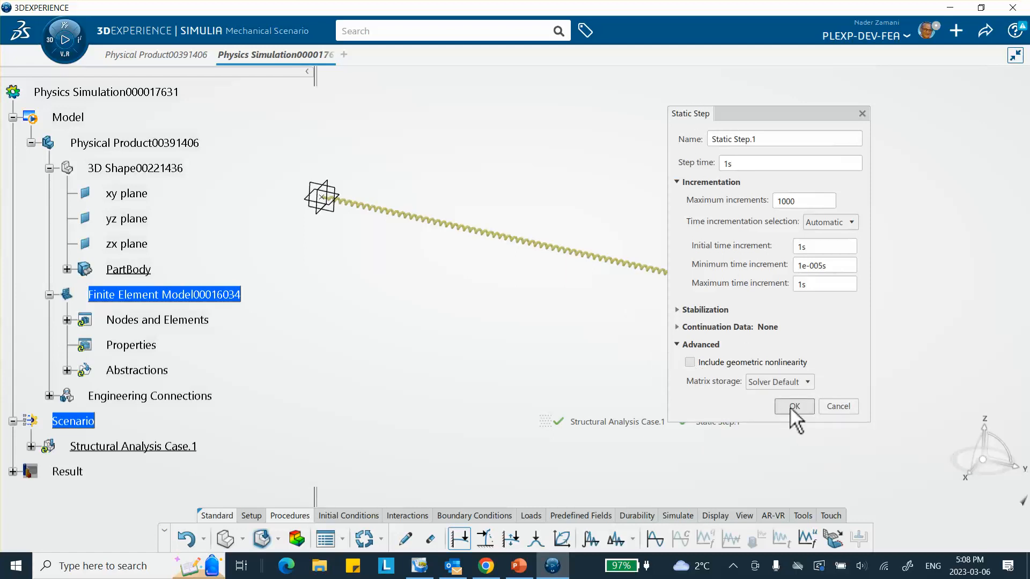
click(791, 406)
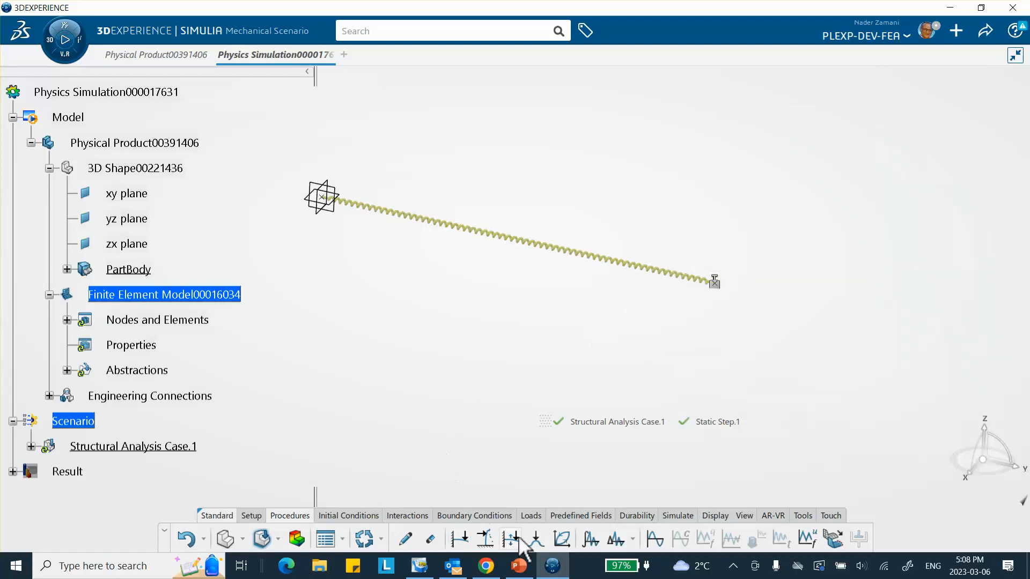
Step: Apply a fixed displacement to the origin point, restraining translation in X, Y and Z
click(459, 517)
click(449, 539)
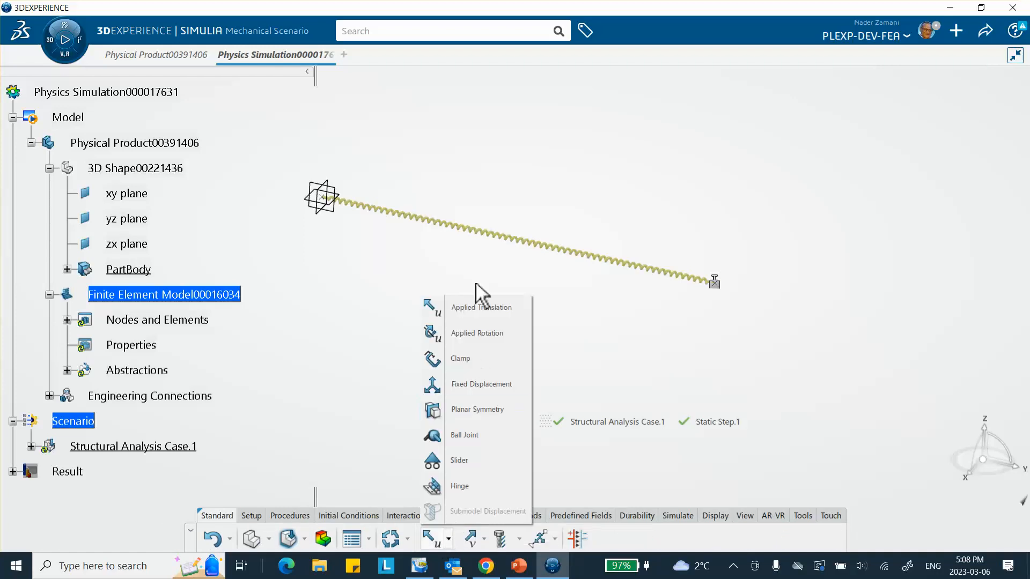
click(477, 384)
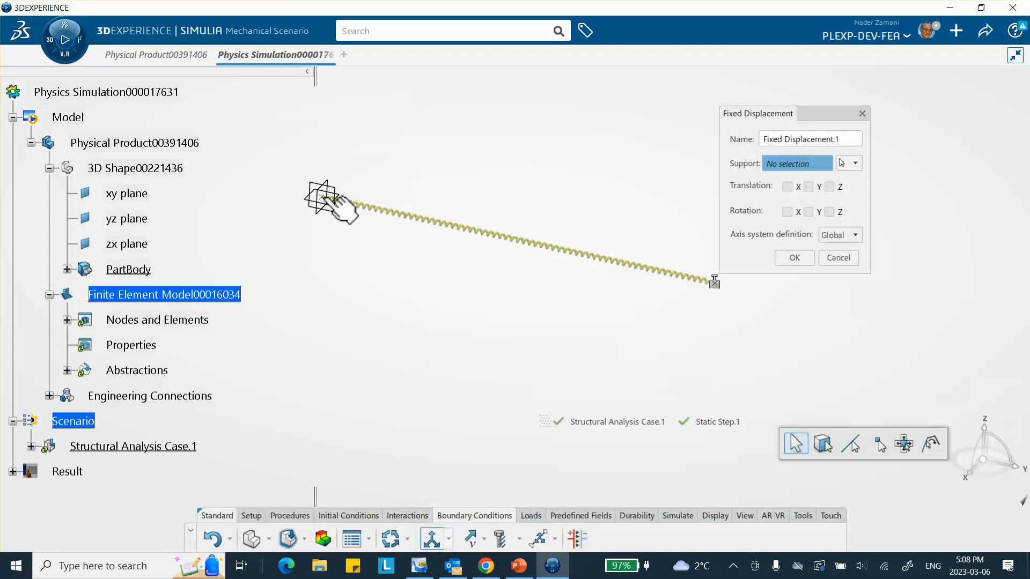
click(324, 199)
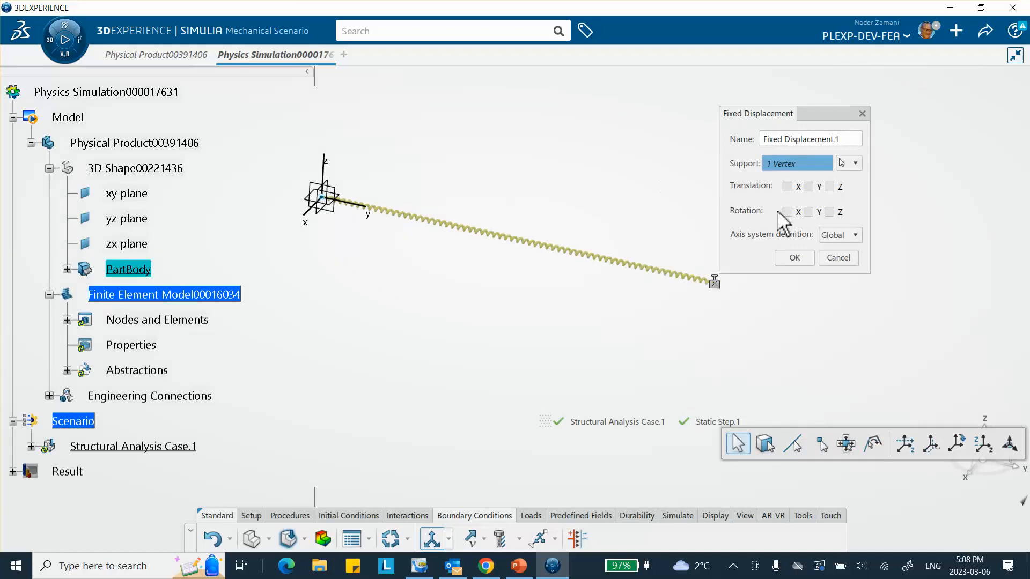
click(787, 187)
click(808, 187)
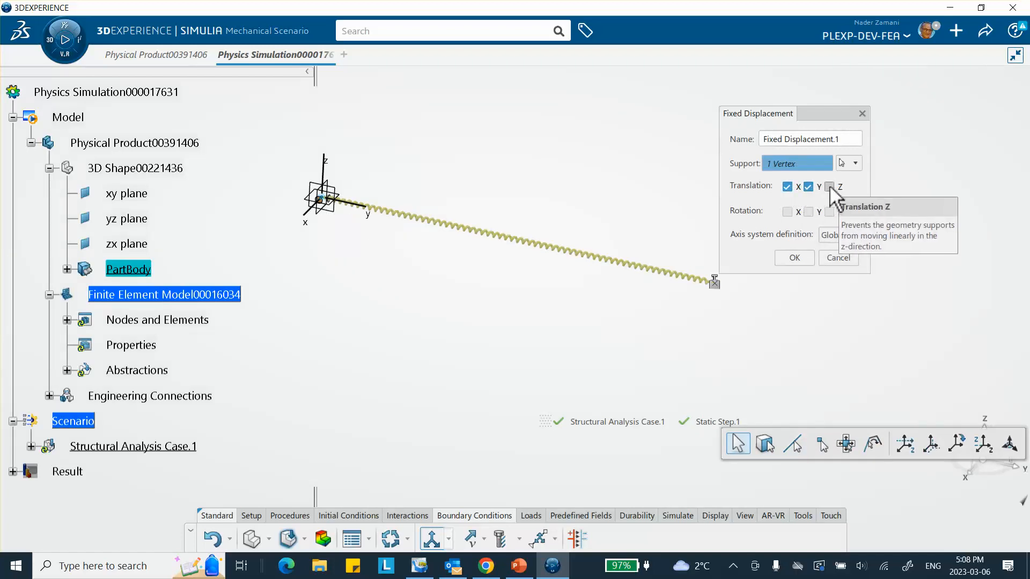
click(829, 187)
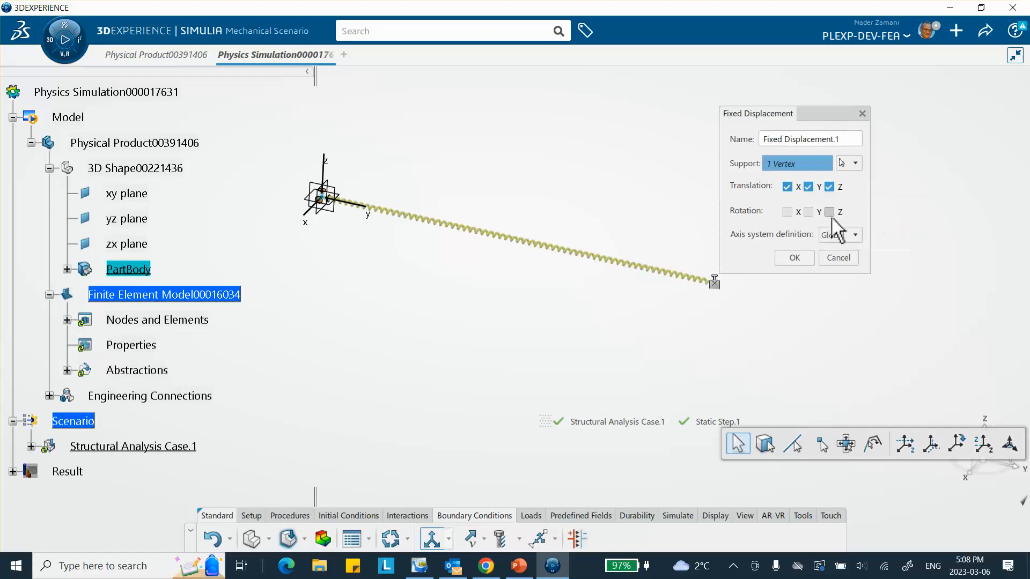
click(794, 257)
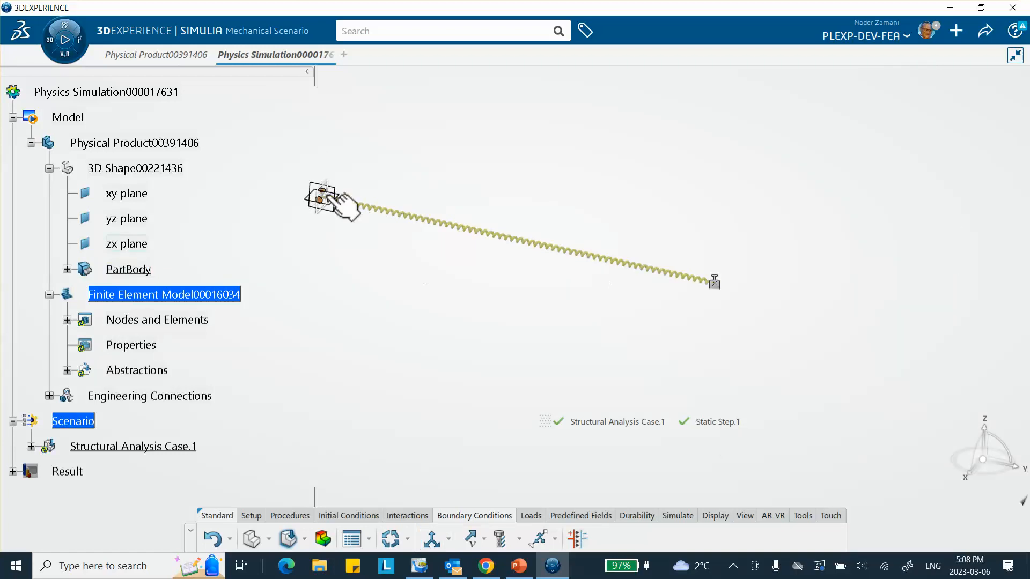
Step: Apply a second fixed displacement to the mass point, restraining translation in X and Z only
click(432, 544)
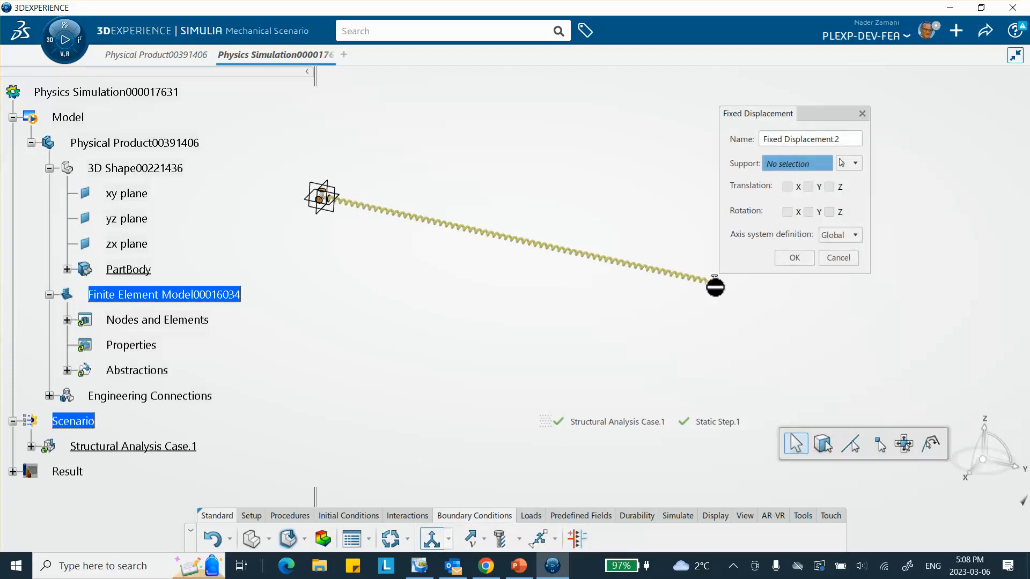
middle_drag(731, 288, 692, 267)
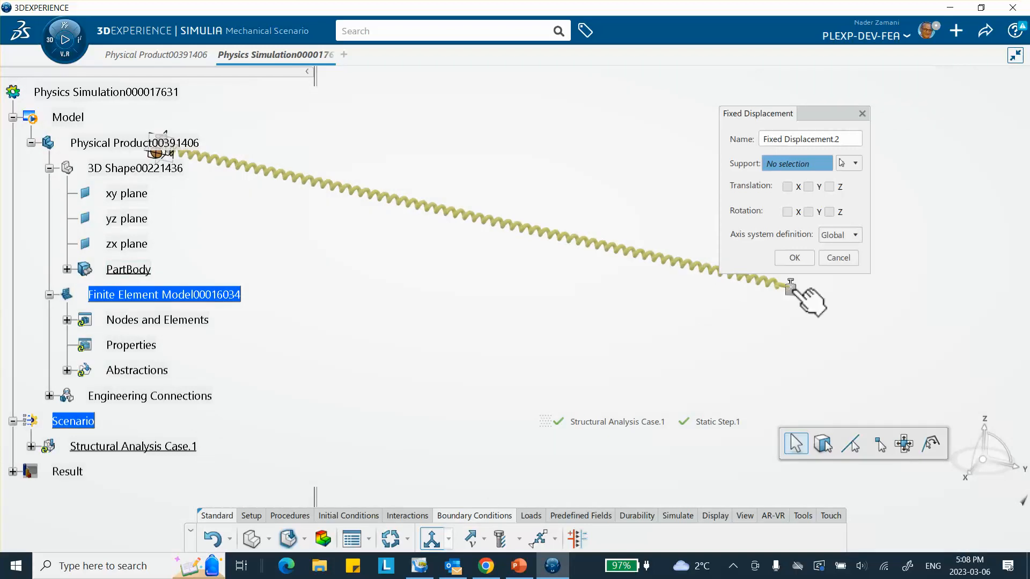
click(792, 288)
middle_drag(635, 247, 584, 321)
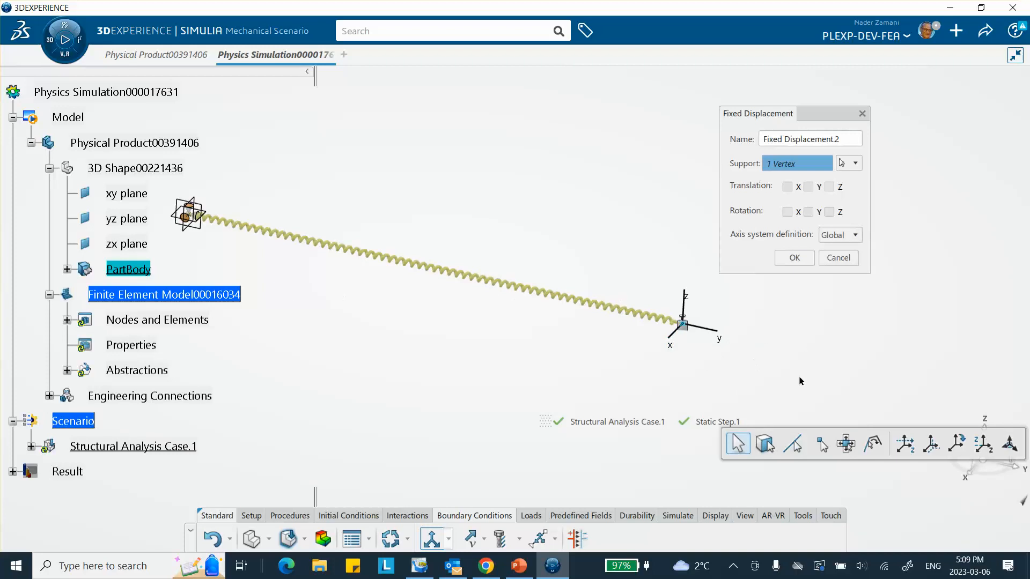
click(787, 186)
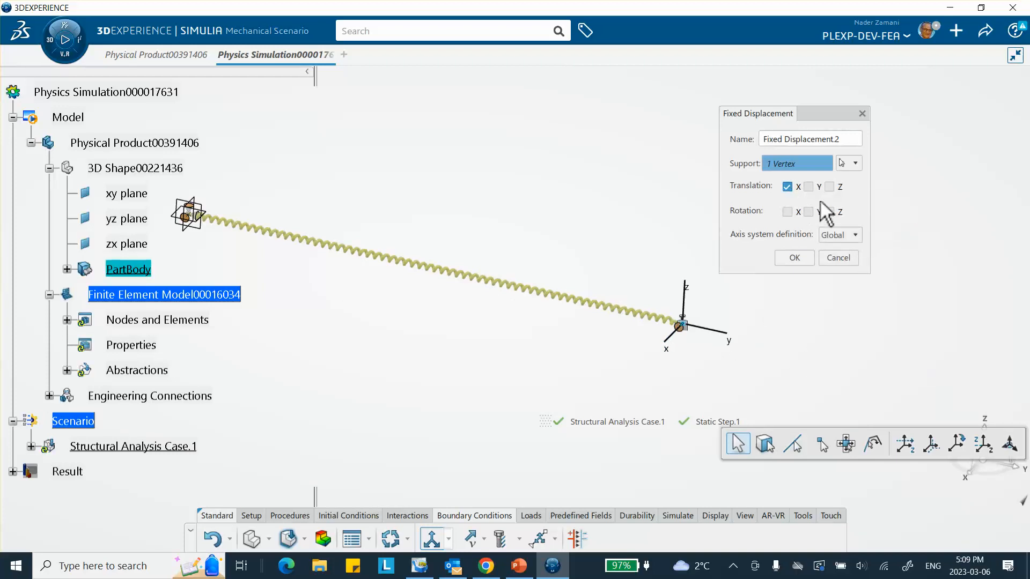
click(829, 187)
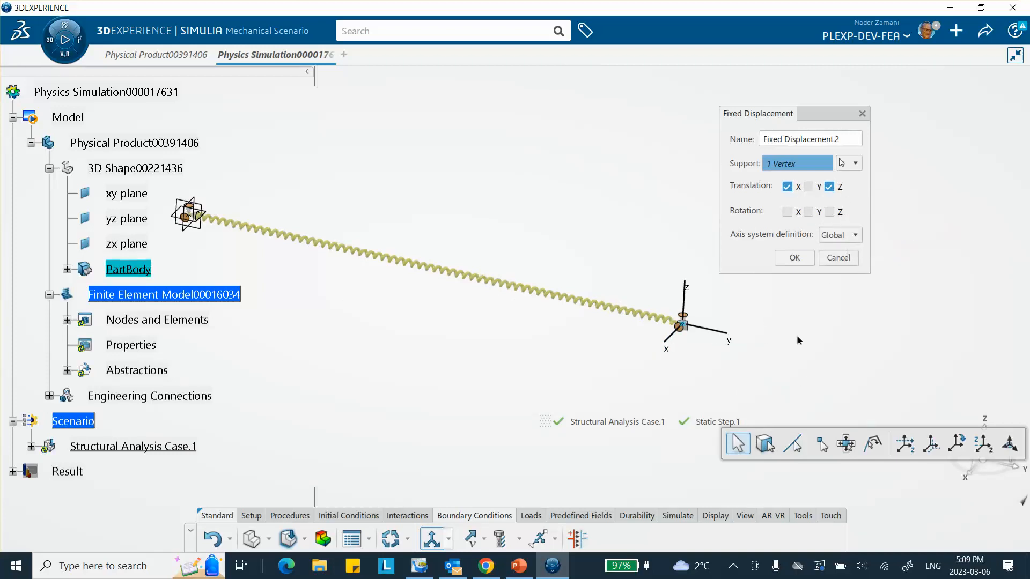
click(796, 254)
middle_drag(555, 223, 666, 184)
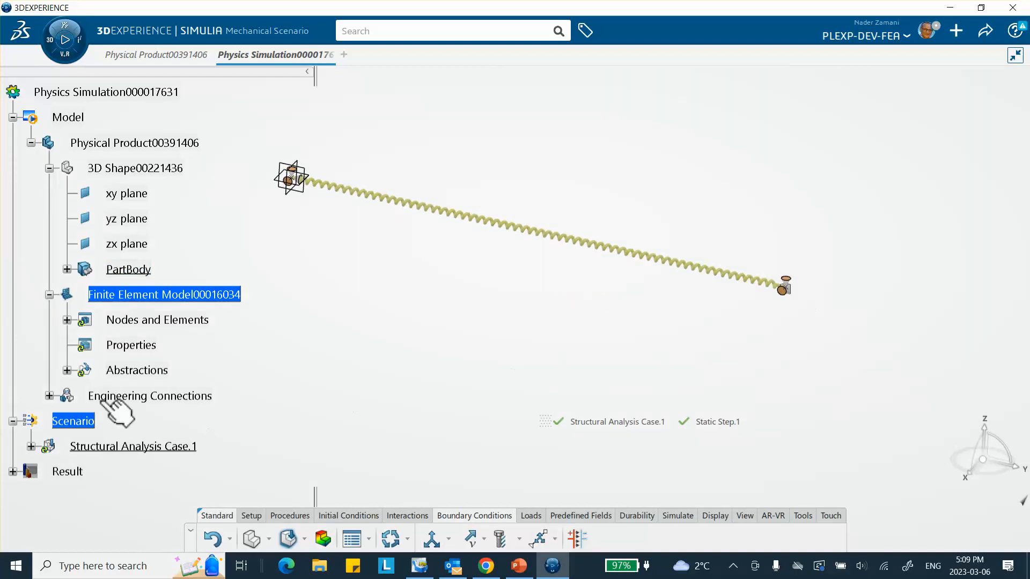
Step: Expand Structural Analysis Case.1 in the tree and examine the contents of its static step and restraints
click(30, 447)
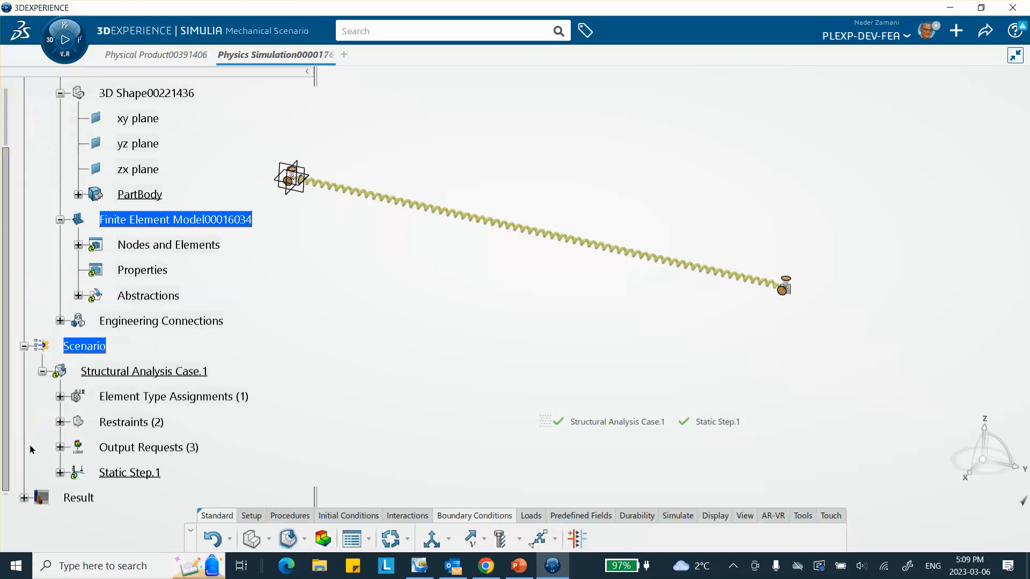
scroll(257, 374, down, 3)
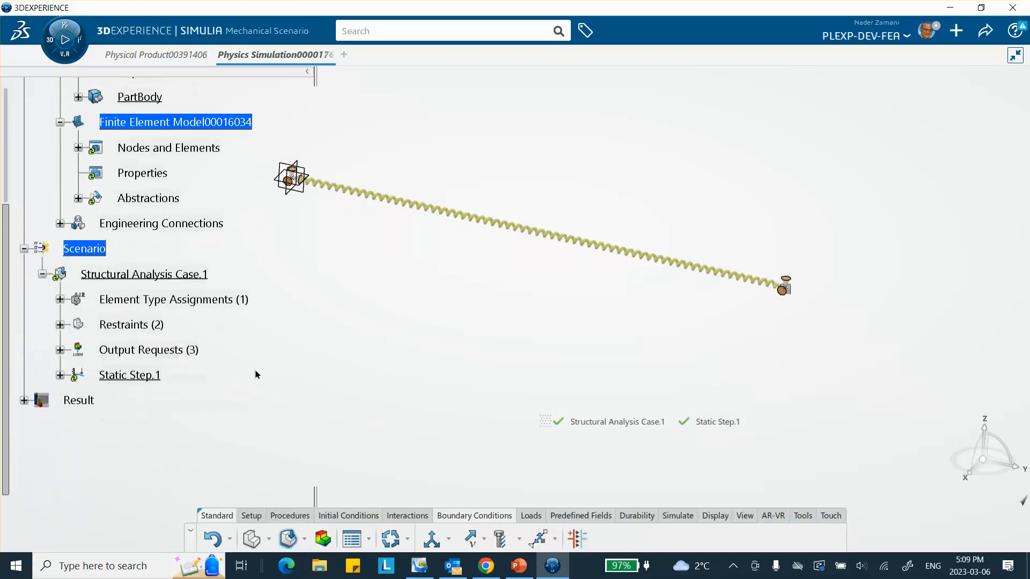
click(60, 375)
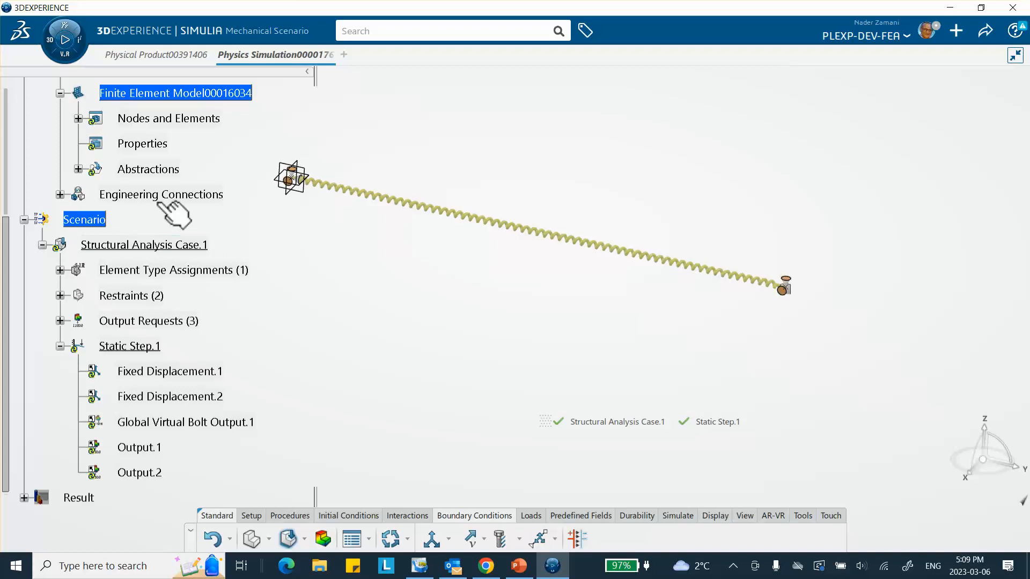
click(60, 296)
scroll(217, 224, down, 2)
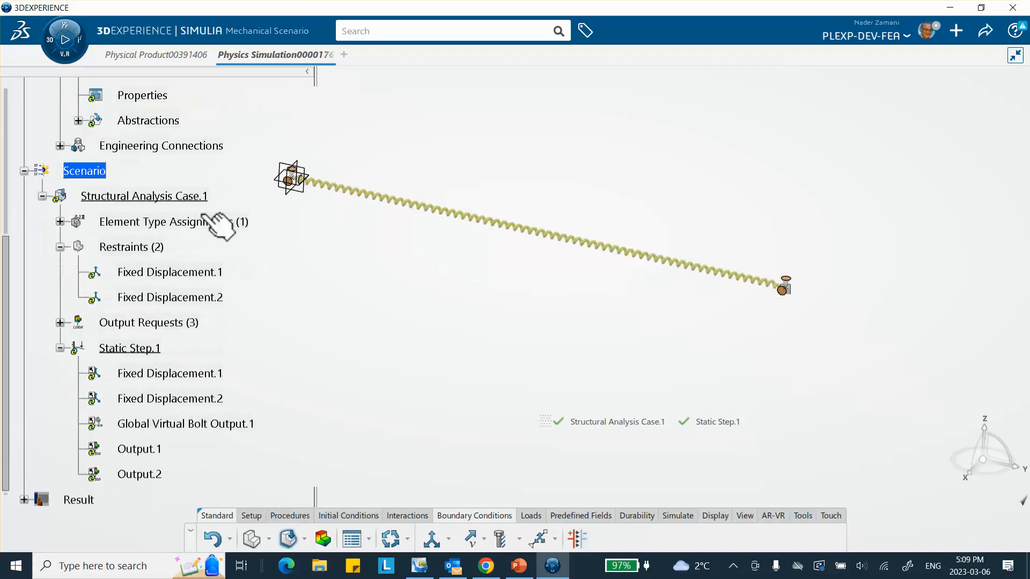
scroll(284, 296, down, 2)
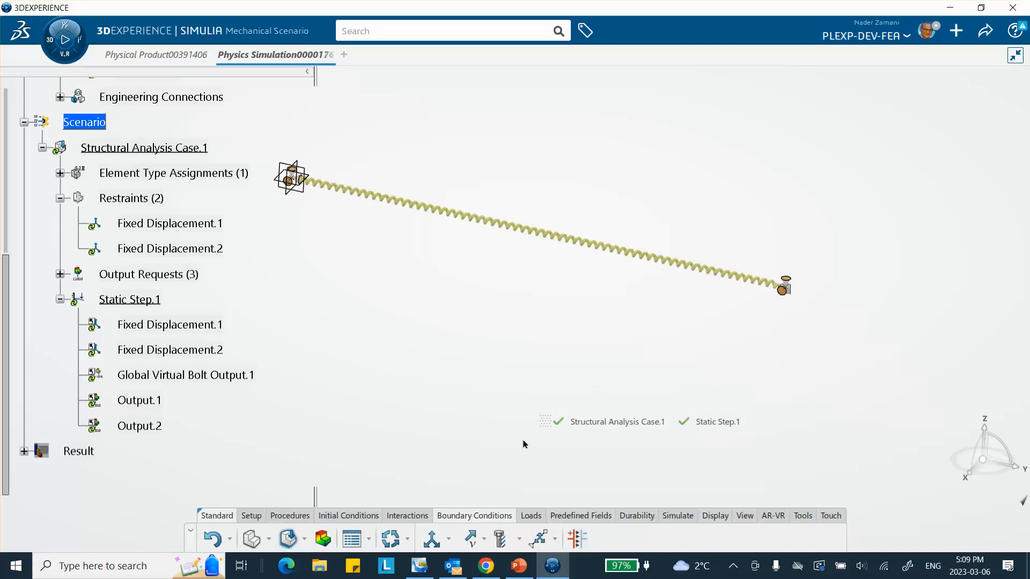
Step: Apply a 100 mm applied translation along Y to the mass point, leaving orthogonal translations free
click(448, 539)
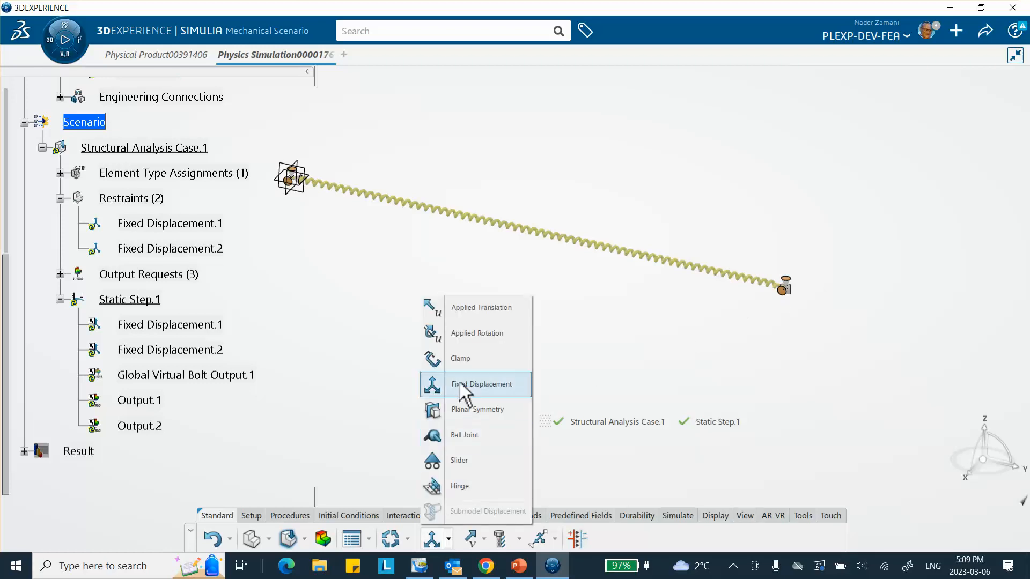
click(449, 315)
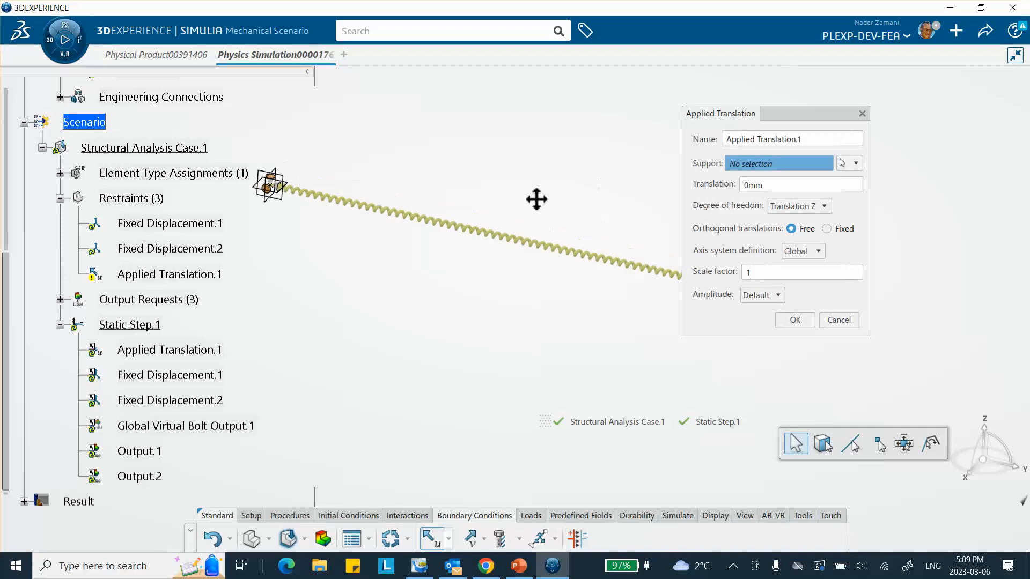
middle_drag(535, 198, 601, 330)
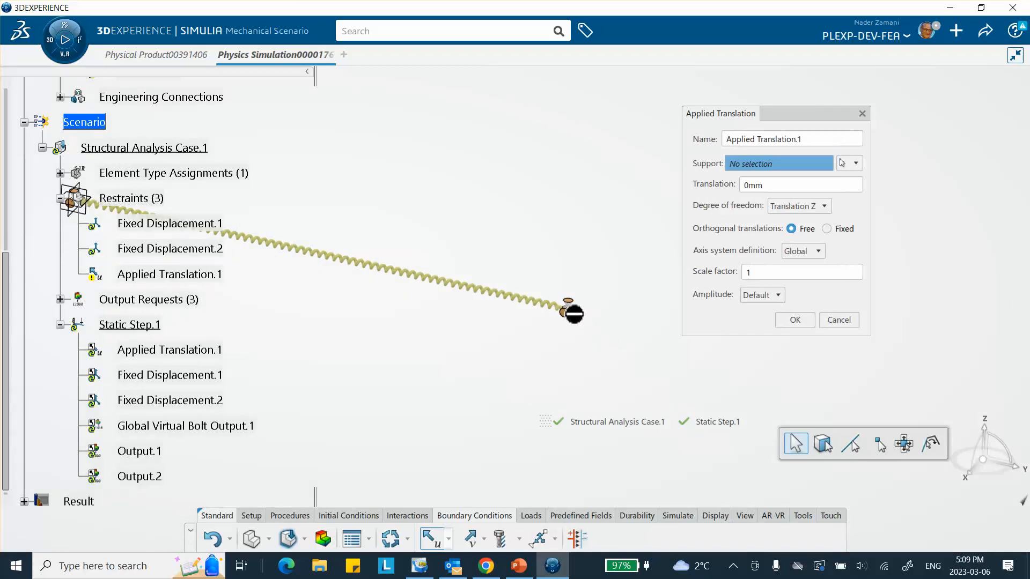
middle_drag(574, 308, 529, 278)
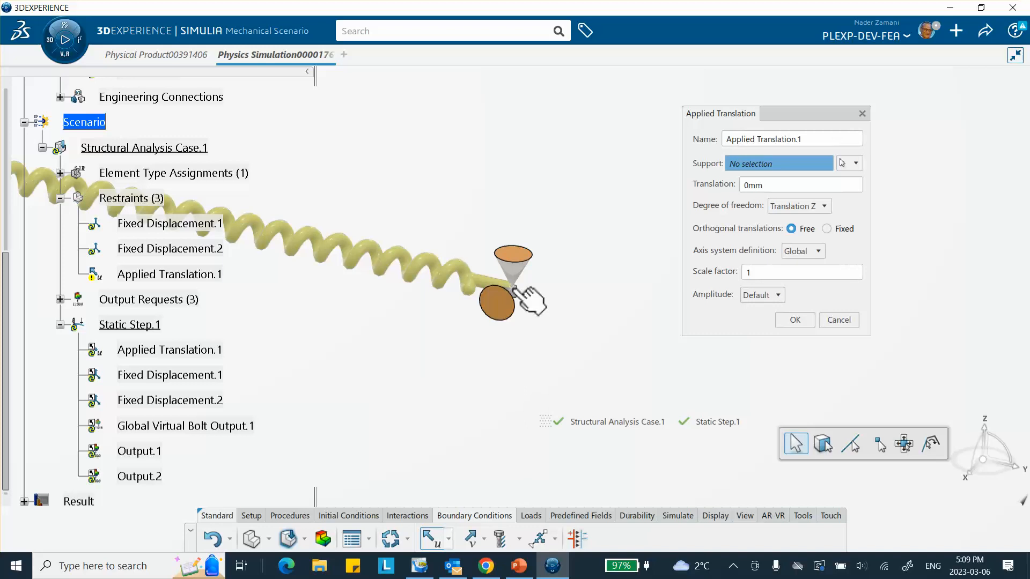
click(511, 289)
click(794, 205)
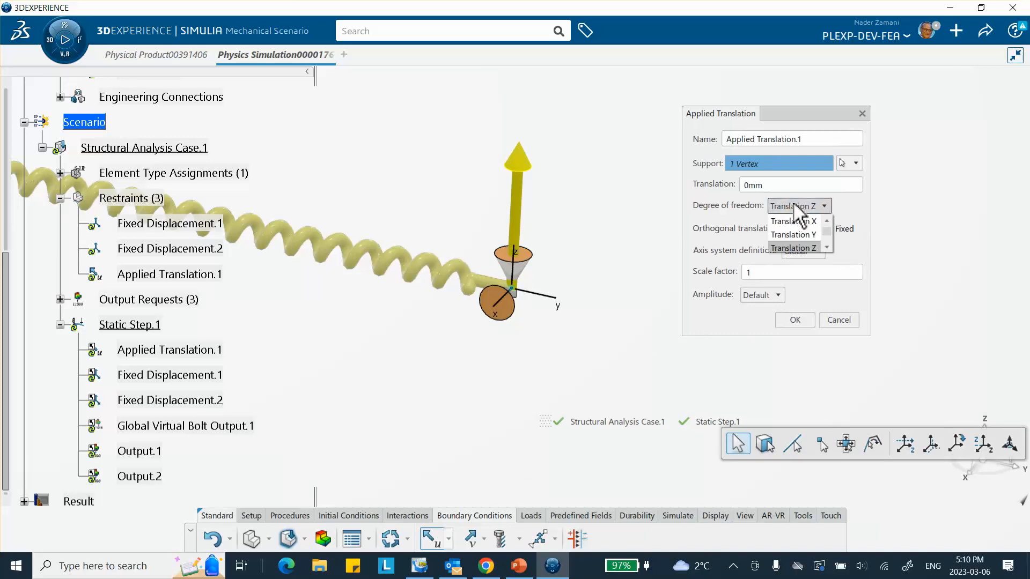
click(793, 234)
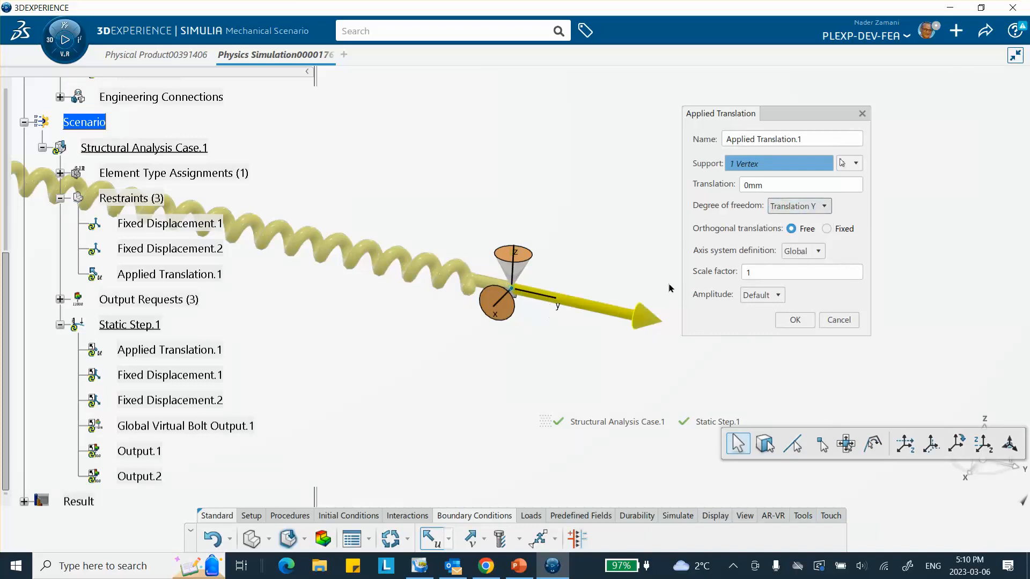
double_click(757, 186)
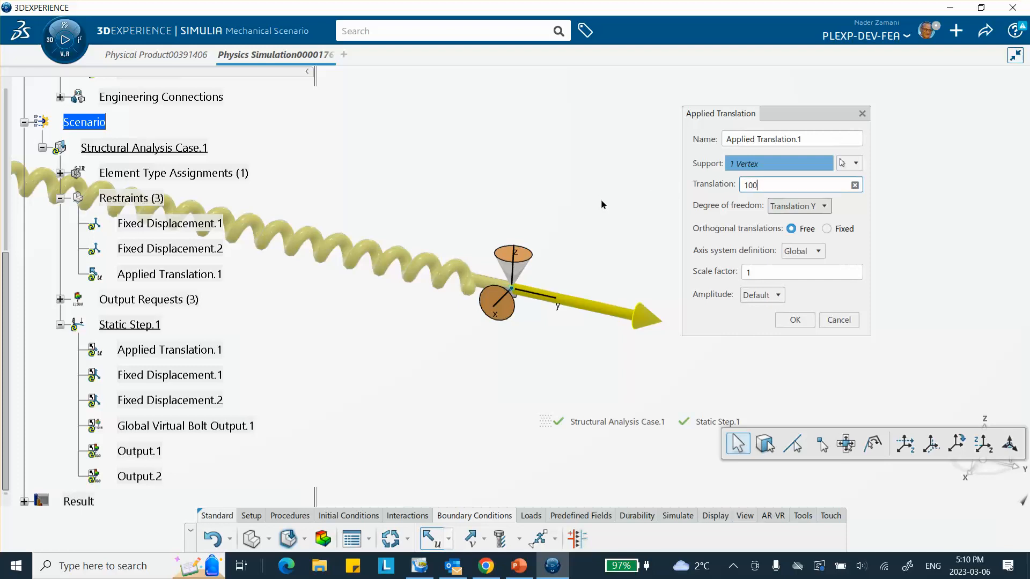
text(100mm)
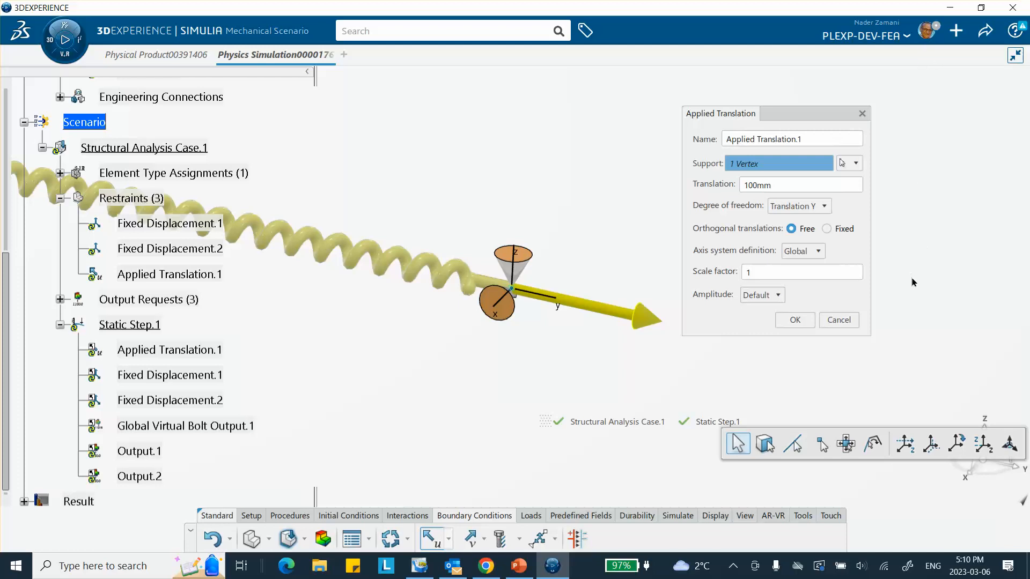
click(792, 320)
middle_drag(531, 191, 811, 257)
middle_drag(682, 223, 873, 154)
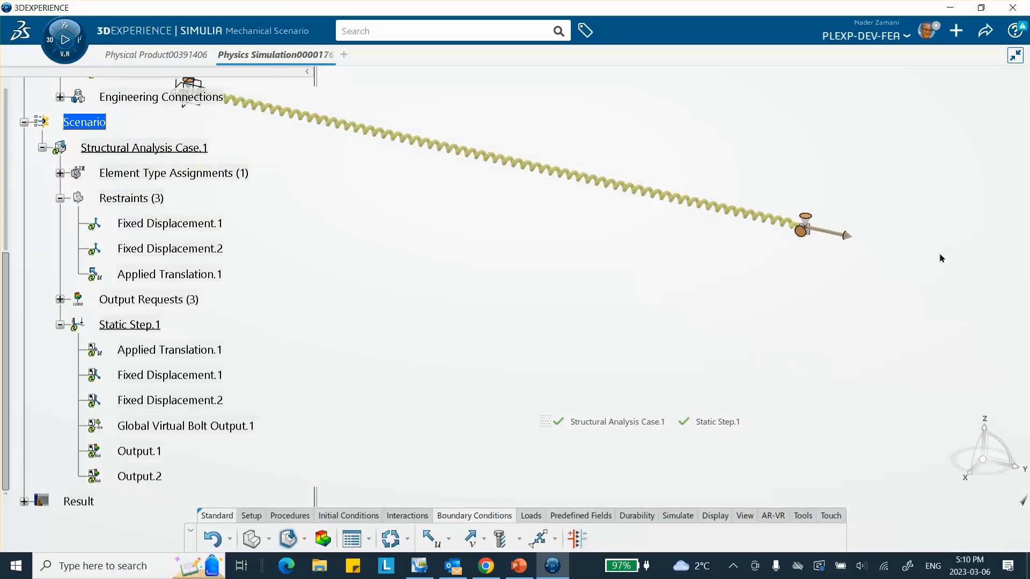
Step: Add an implicit dynamic step after the static step and set its step time to 20 s
scroll(121, 319, down, 4)
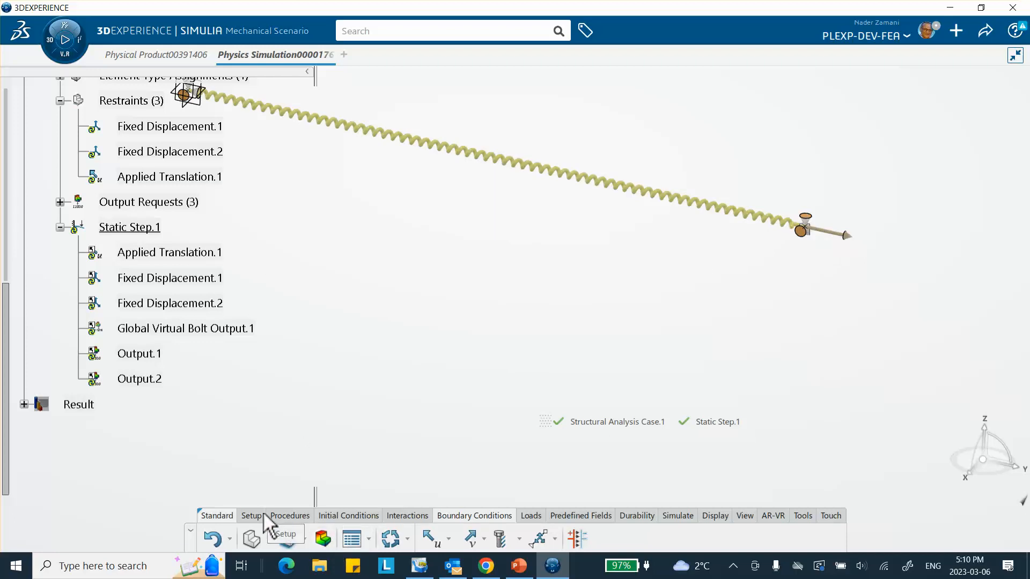
click(287, 516)
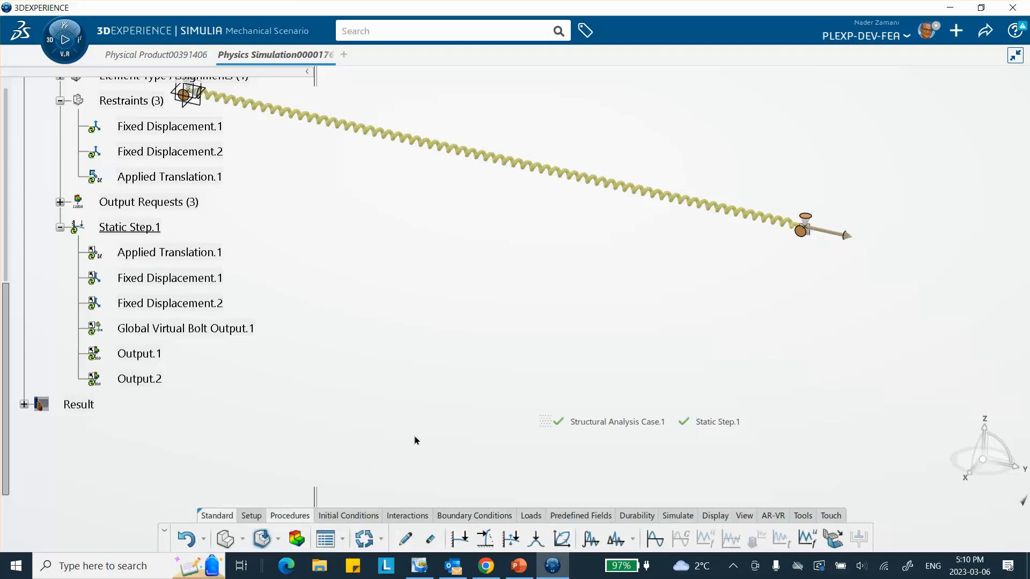
click(592, 543)
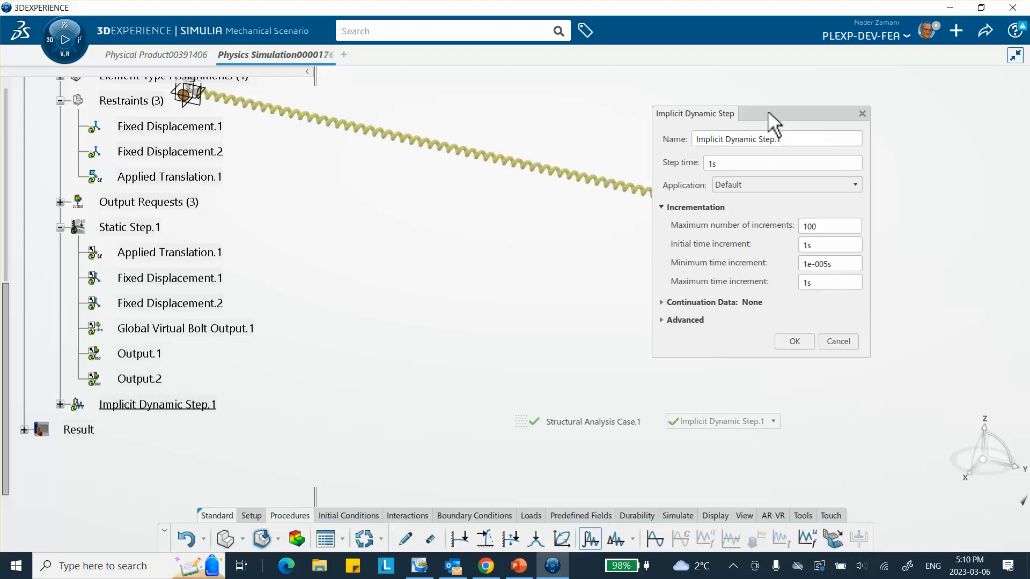
drag(767, 111, 836, 98)
click(783, 152)
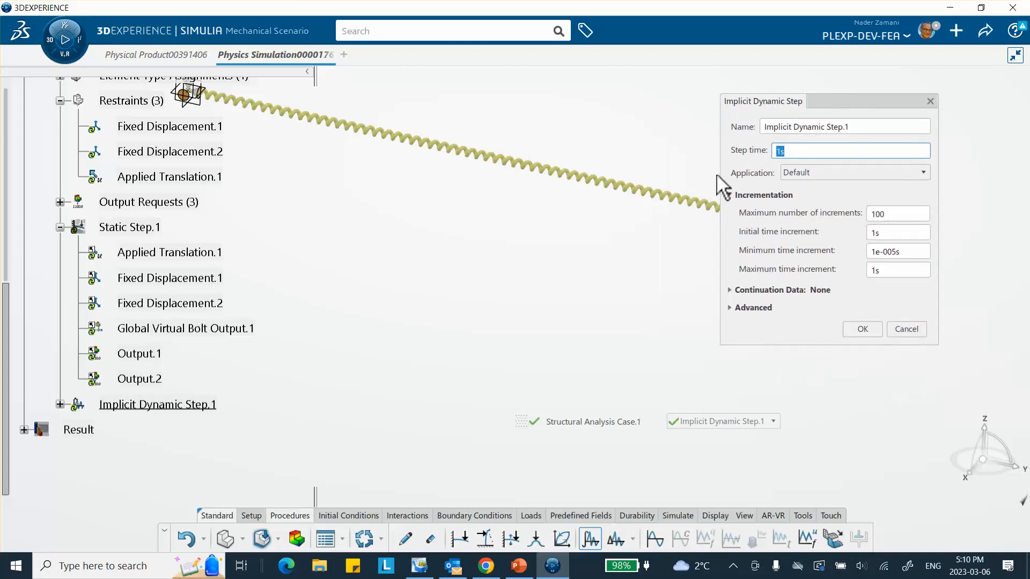
text(20)
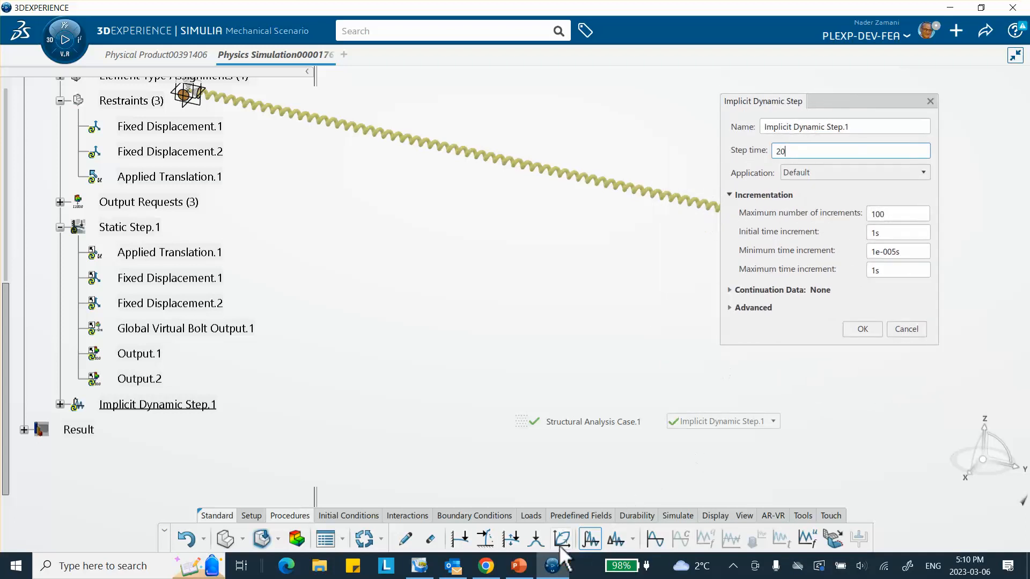
Step: Switch to PowerPoint to check the theoretical displacement plot's time range, then return to 3DEXPERIENCE
click(518, 566)
click(71, 269)
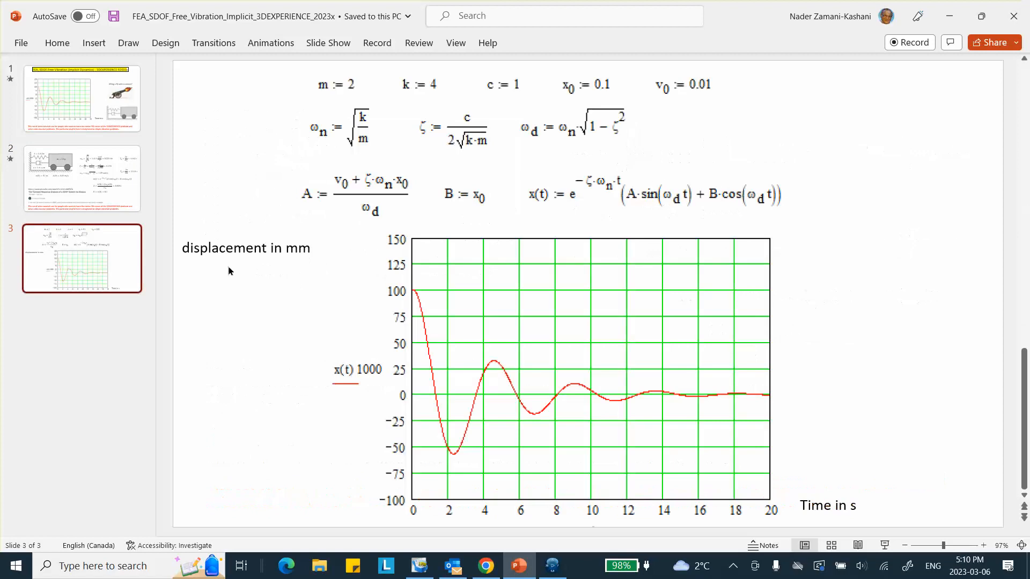
click(949, 17)
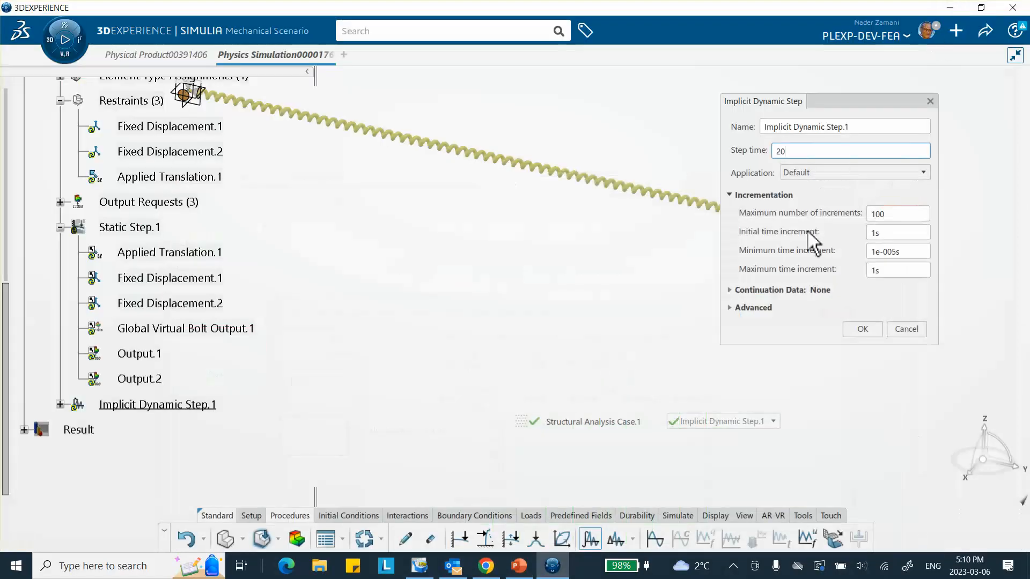
Step: Set the implicit dynamic step to at most 1000 increments, 0.01 s initial and 0.1 s maximum increment, with geometric nonlinearity excluded
double_click(891, 215)
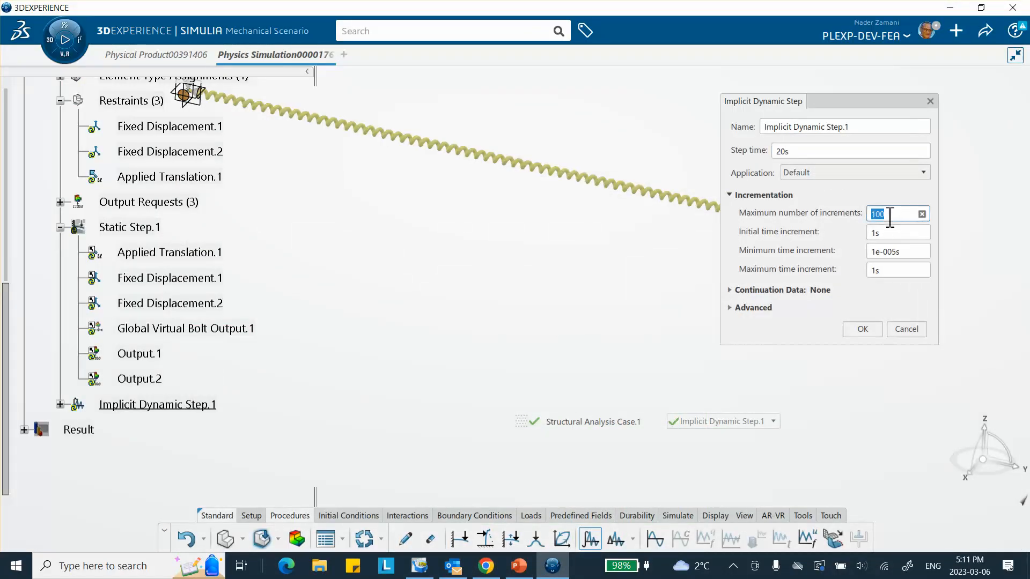
click(890, 216)
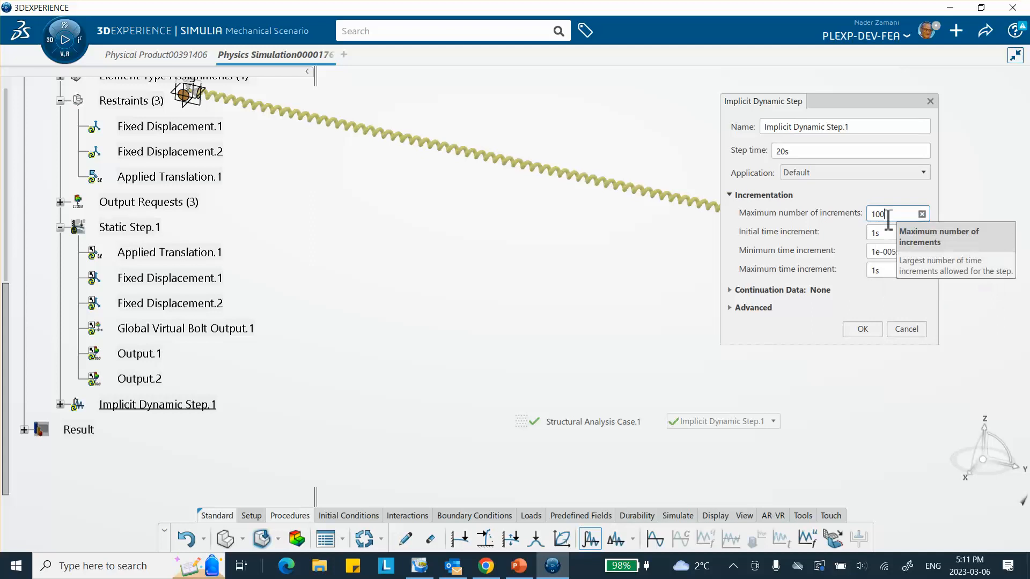
text(0)
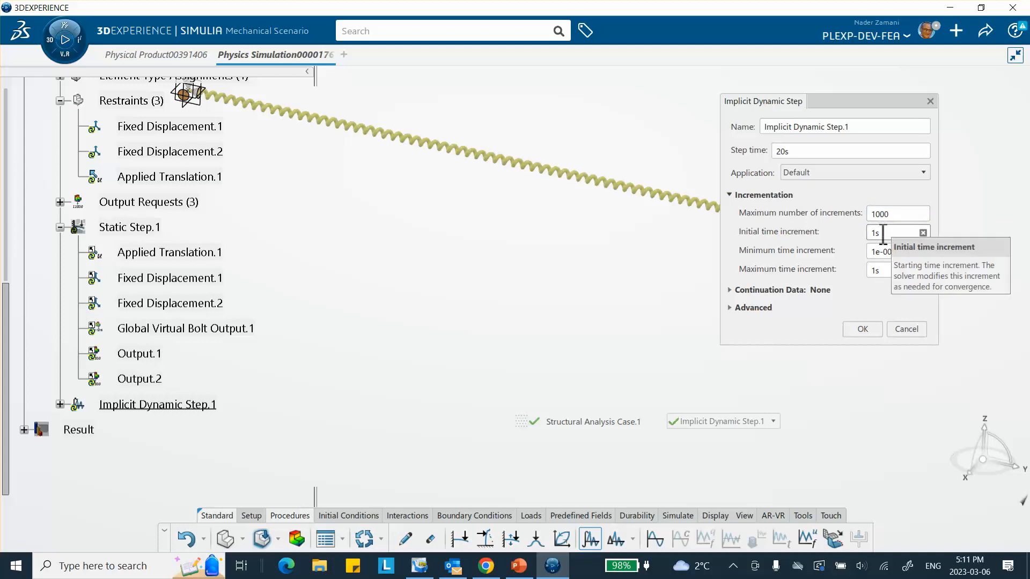
double_click(882, 233)
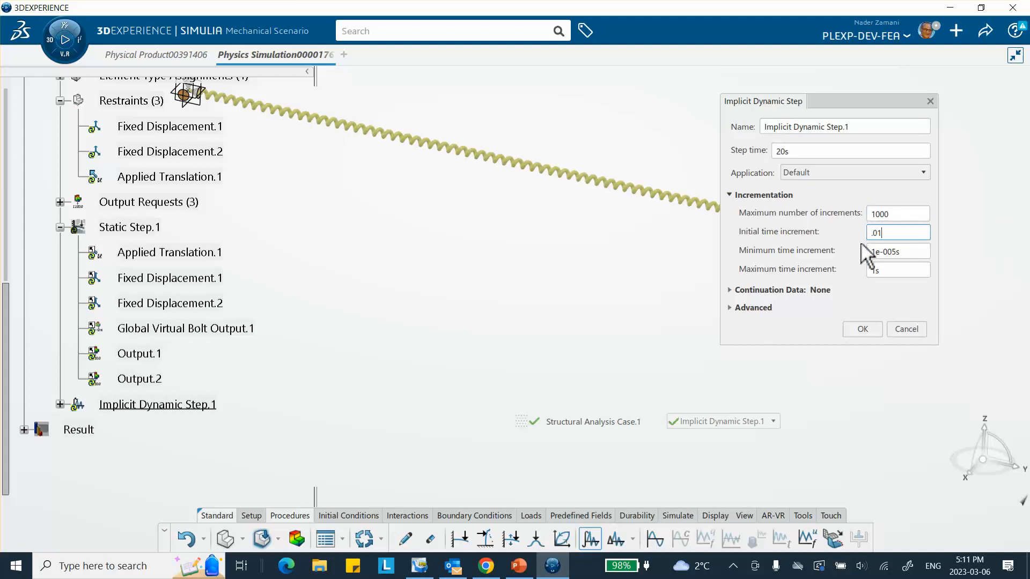
double_click(889, 271)
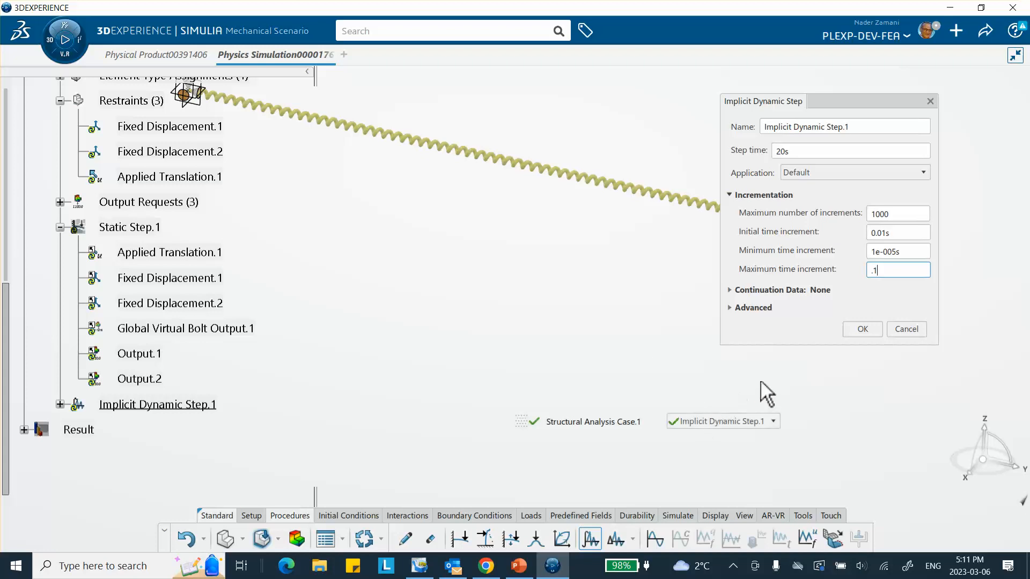
click(732, 308)
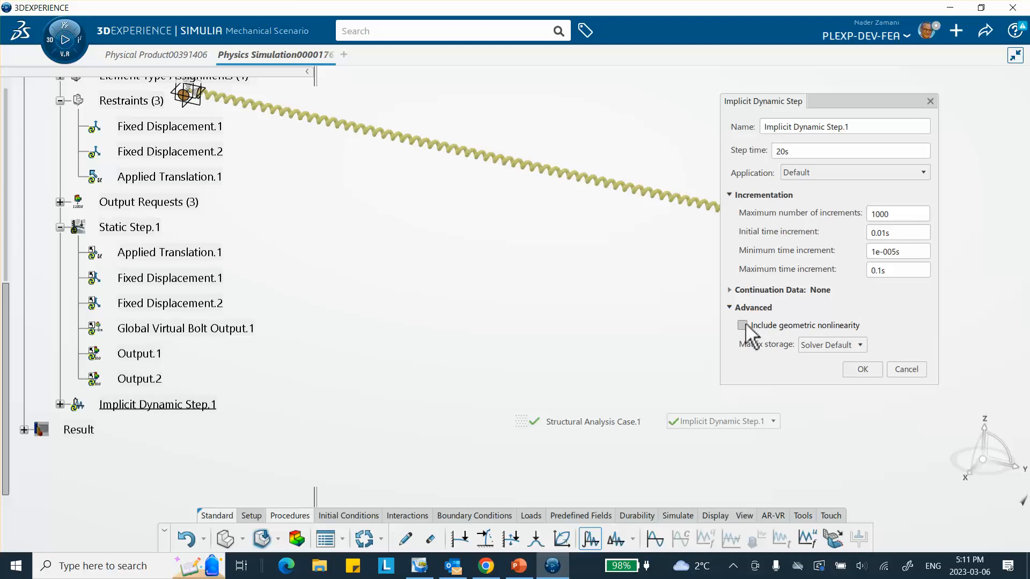
click(863, 369)
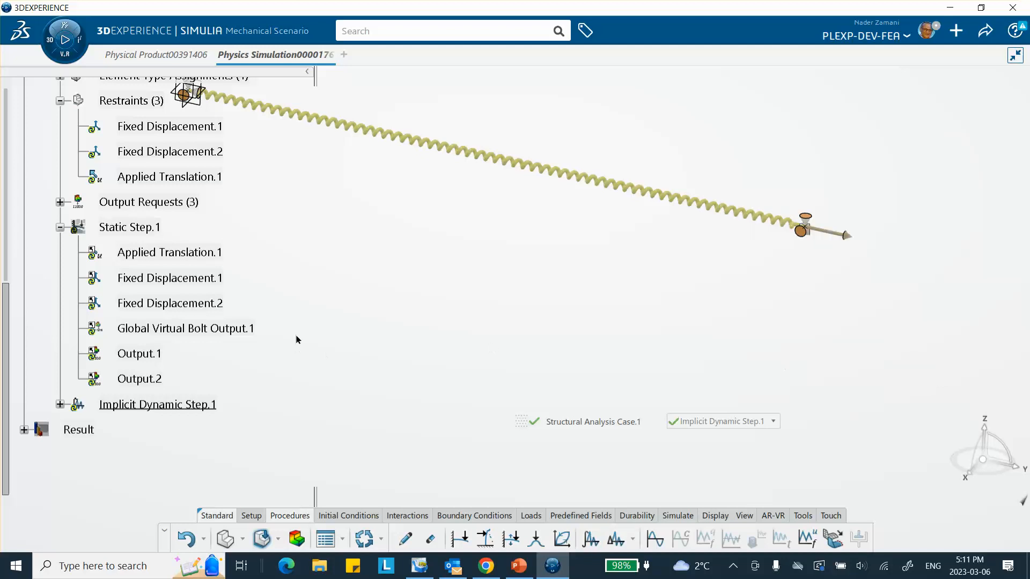
Step: Expand Implicit Dynamic Step.1 in the tree and examine which restraints and outputs it carries over
click(60, 404)
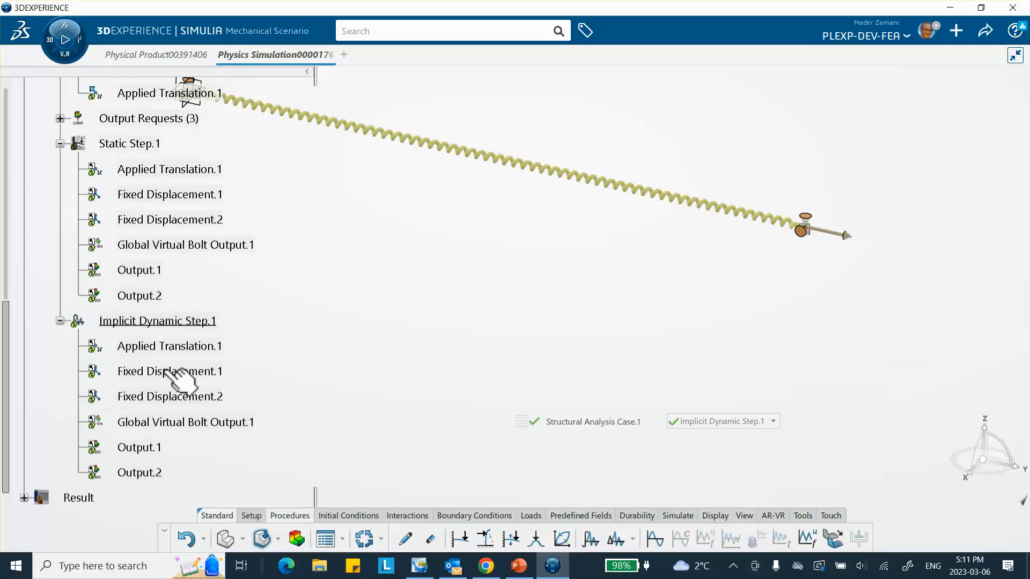
scroll(269, 336, down, 2)
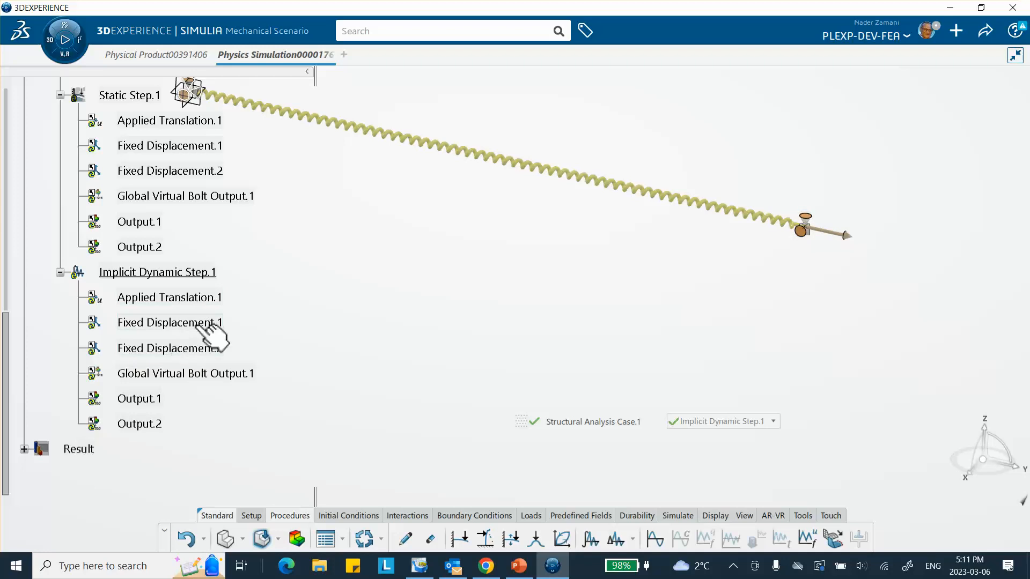
scroll(223, 336, up, 1)
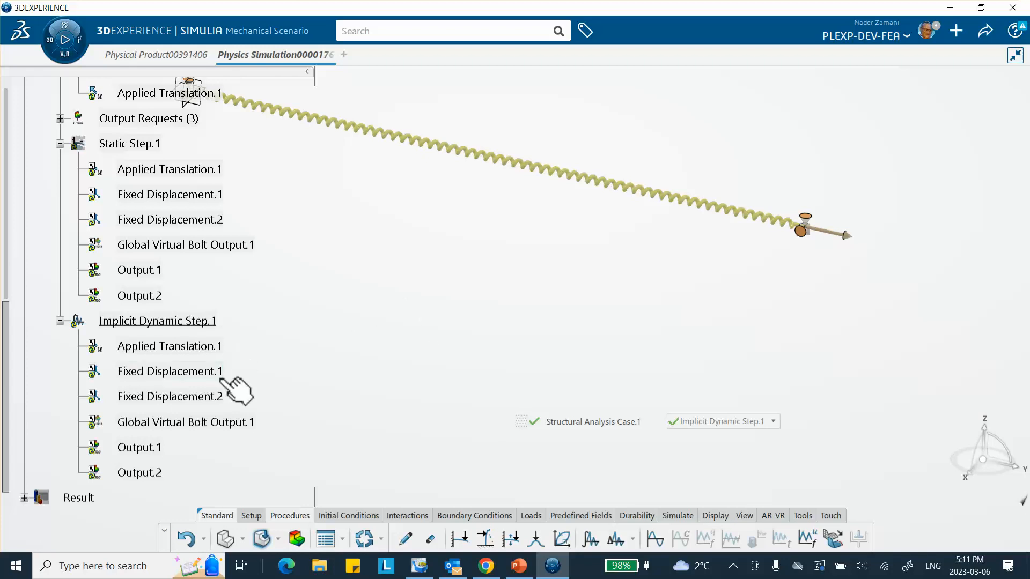
Step: Review the scenario's restraints and output requests across both steps in the Feature Manager, then close it
right_click(406, 227)
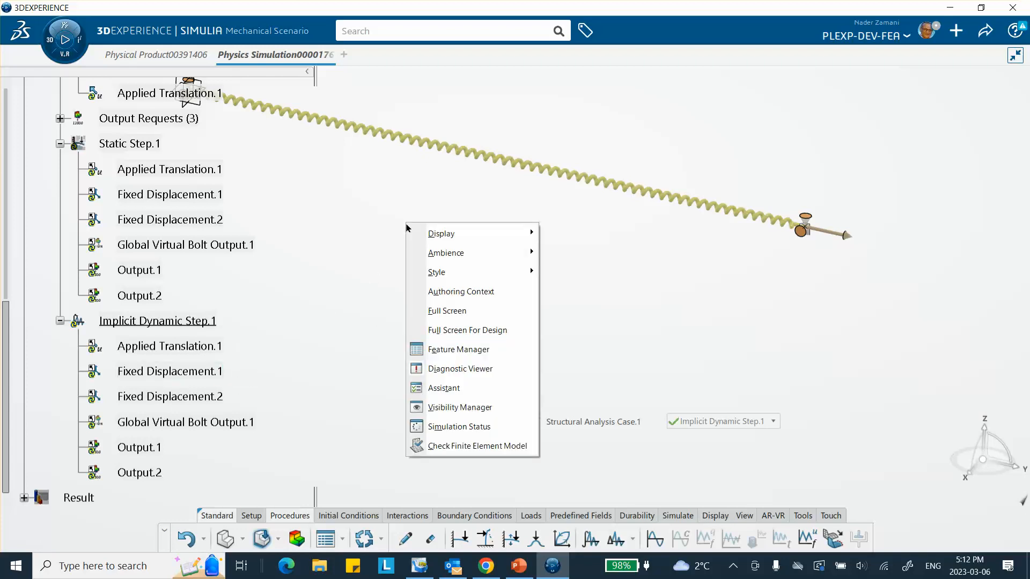
click(436, 352)
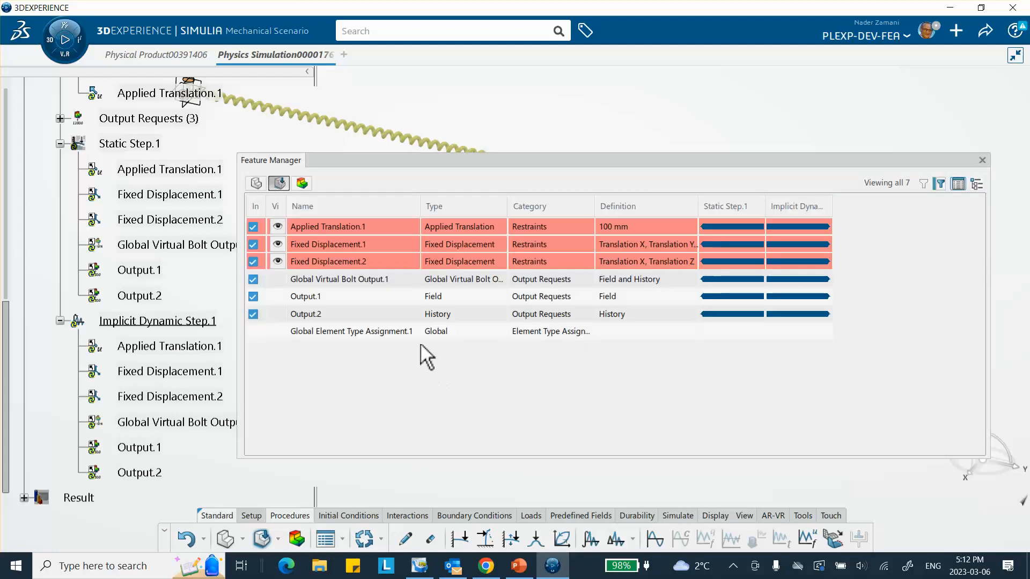
click(427, 244)
click(983, 161)
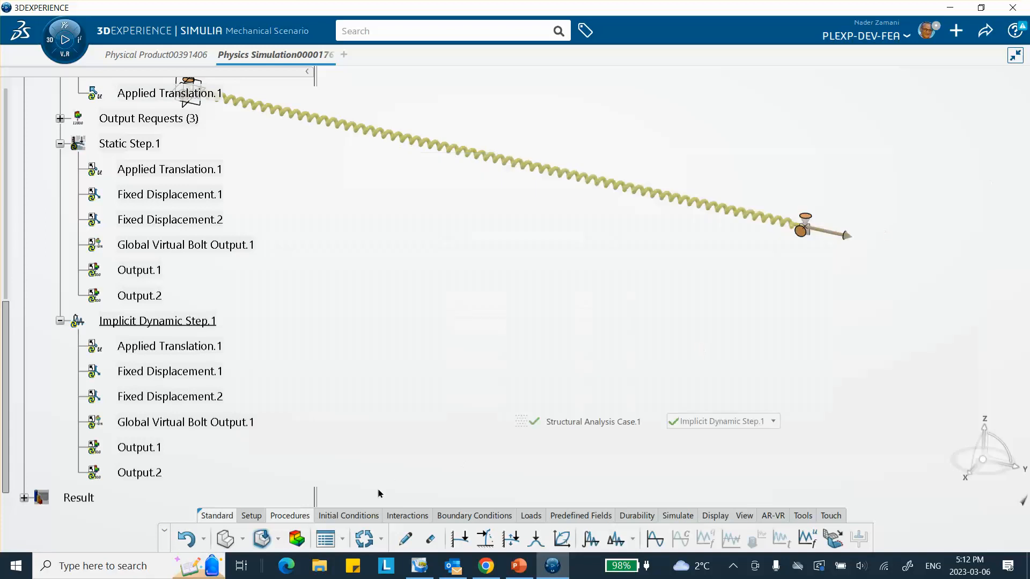
Step: Update the simulation scenario and reopen the Feature Manager
click(364, 539)
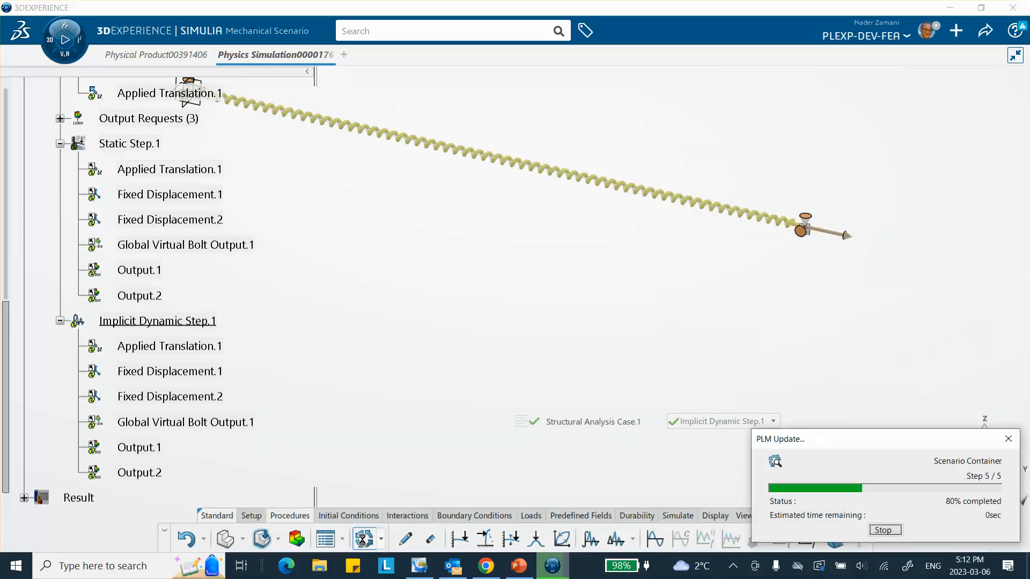
right_click(419, 231)
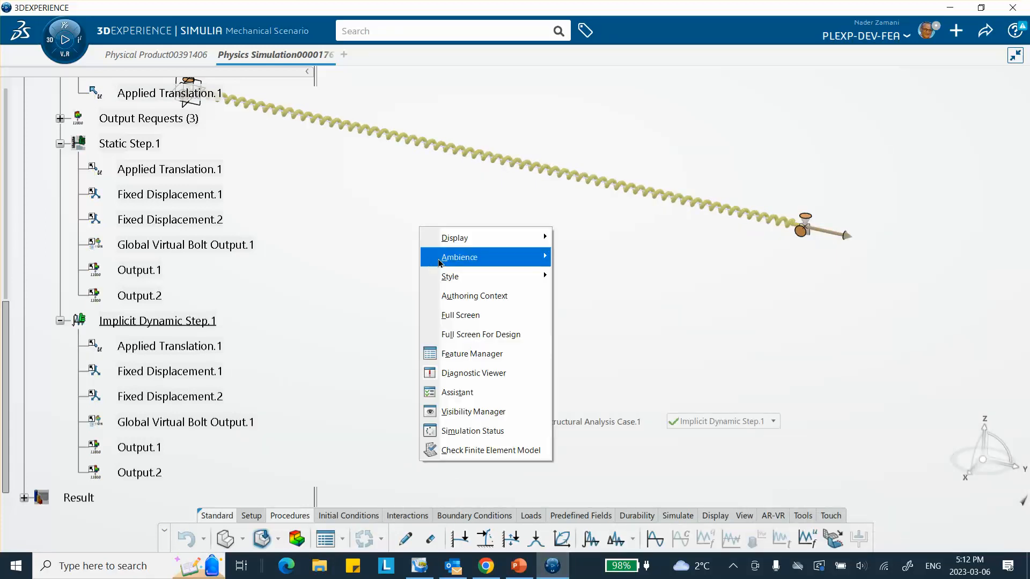
click(470, 352)
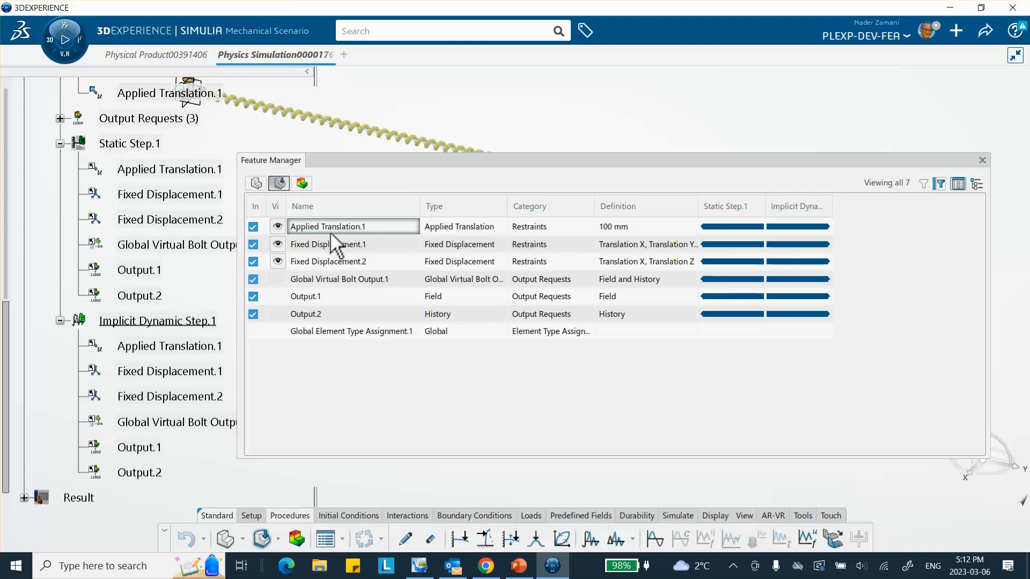
right_click(787, 231)
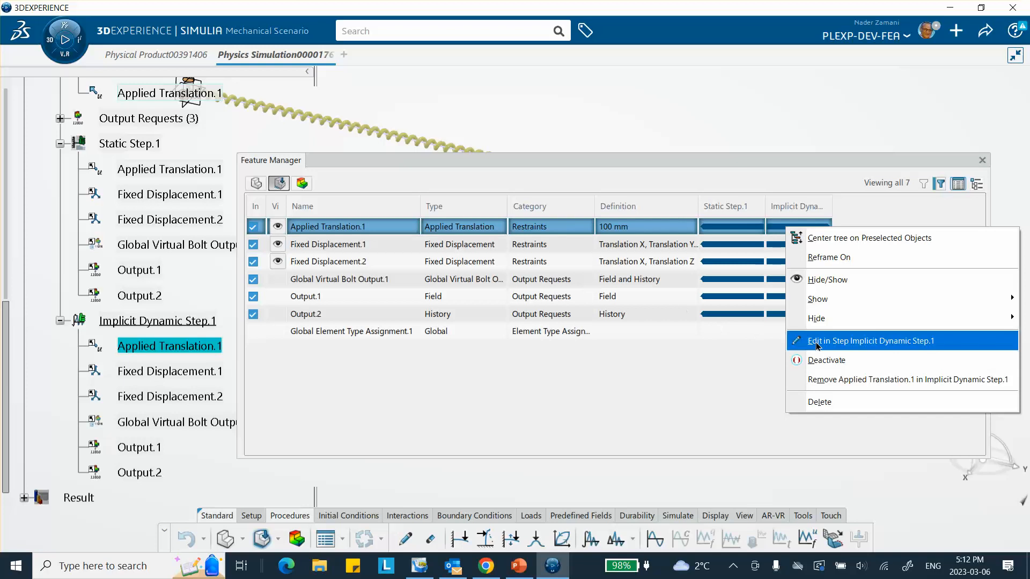
click(840, 367)
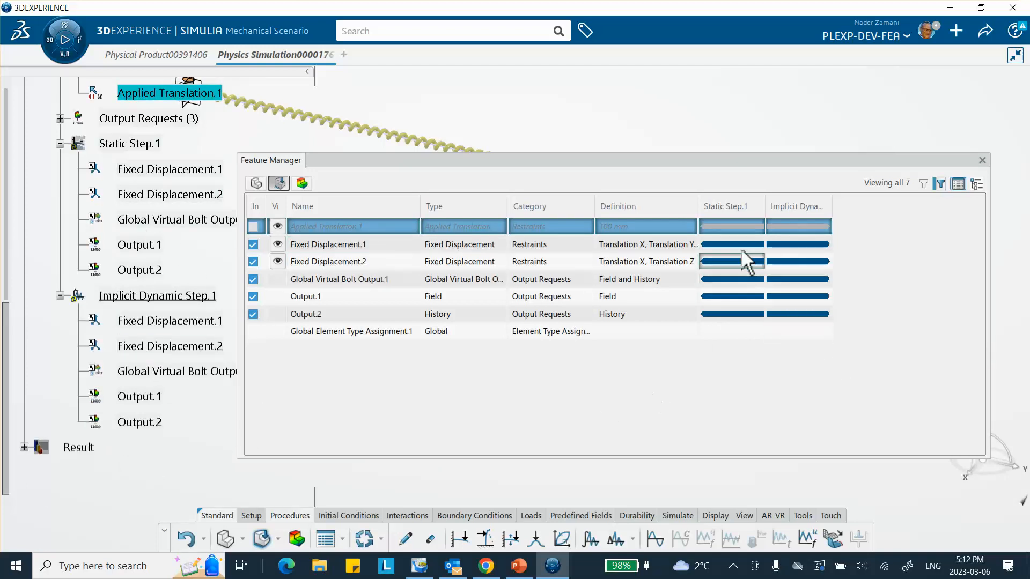
right_click(786, 227)
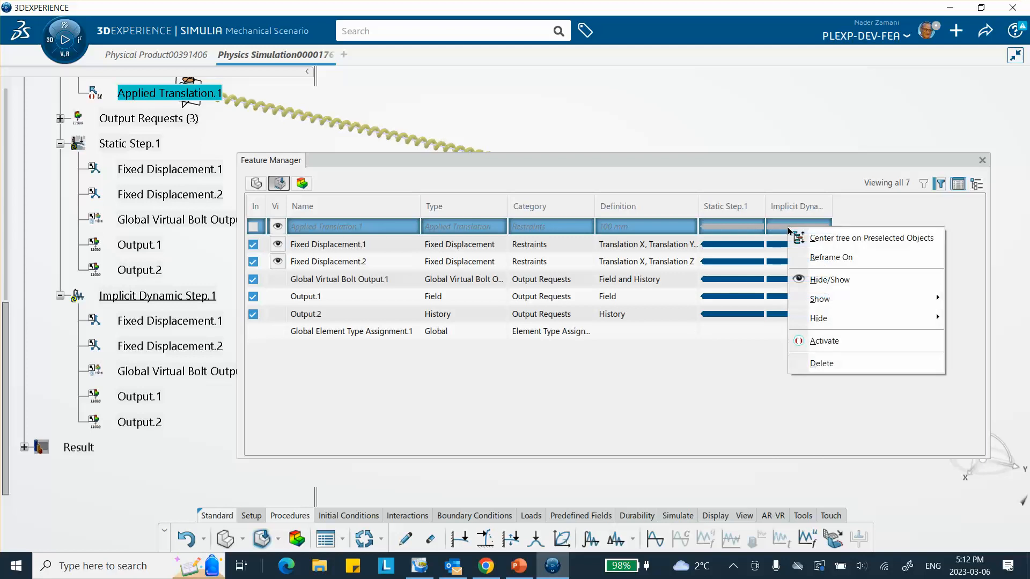
click(812, 341)
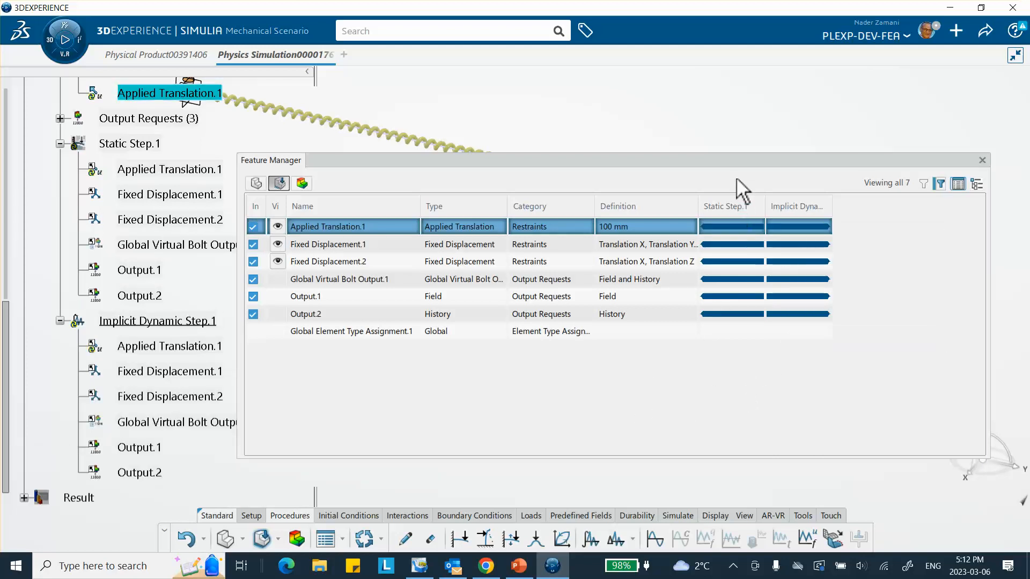
Step: Close the Feature Manager and remove Applied Translation.1 from Implicit Dynamic Step.1, keeping it in Static Step.1
click(982, 160)
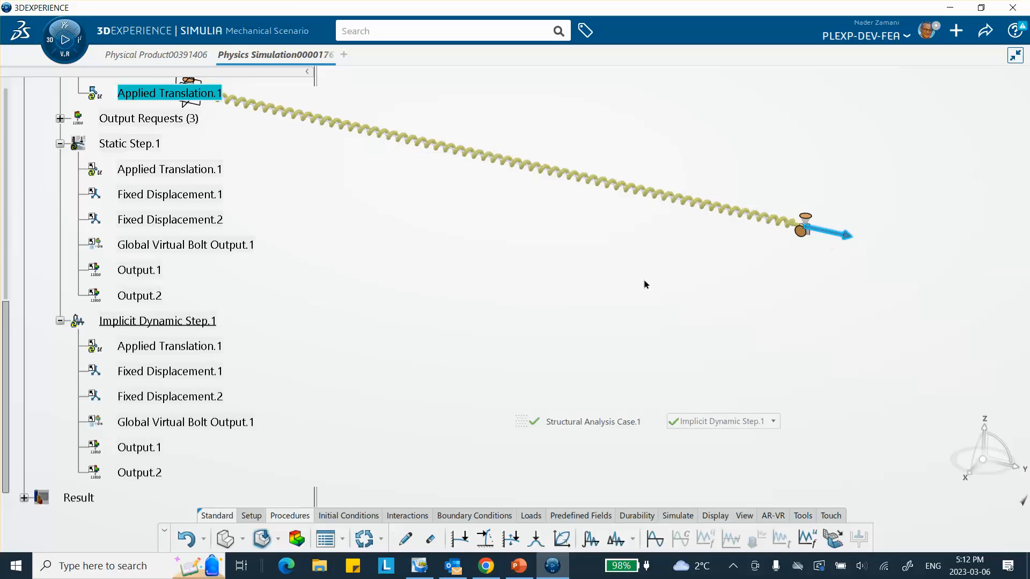
click(441, 240)
scroll(320, 204, down, 2)
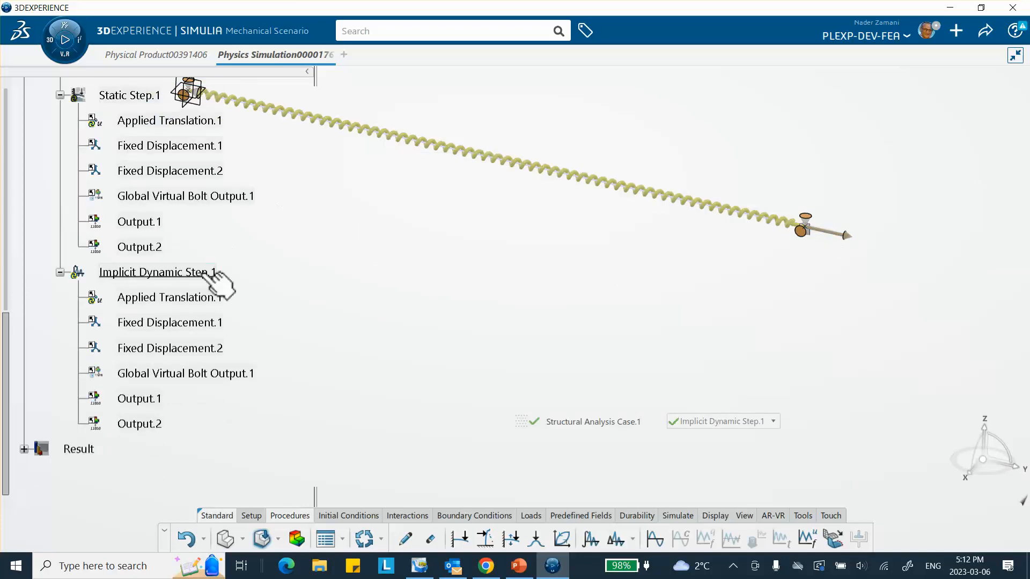
click(196, 299)
right_click(177, 303)
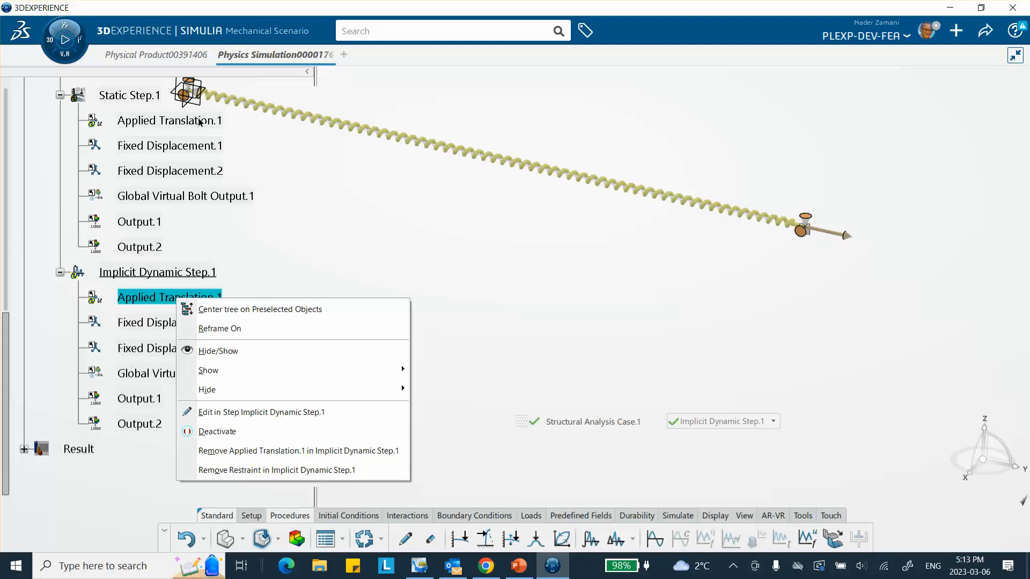
click(233, 453)
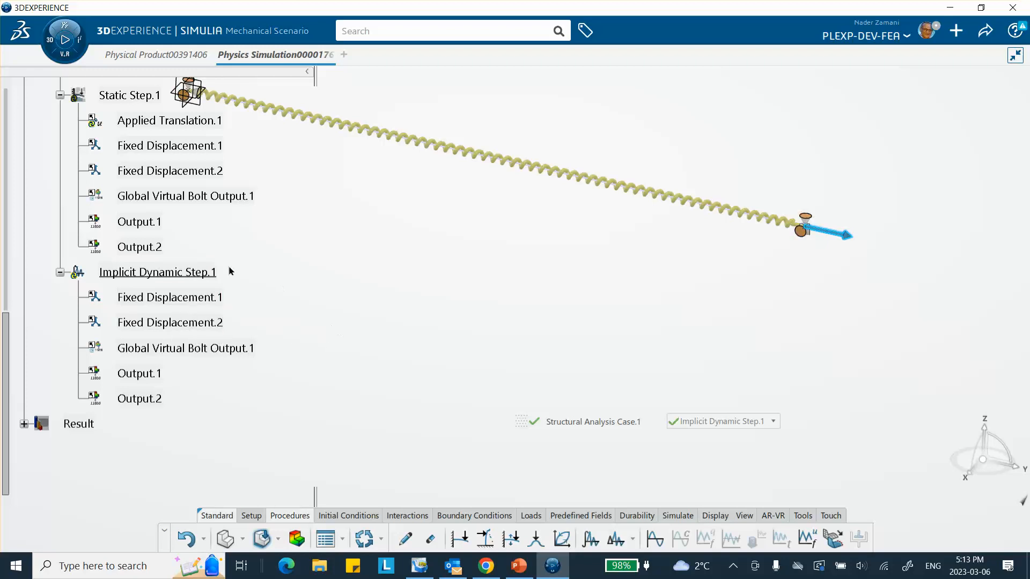
scroll(230, 271, up, 2)
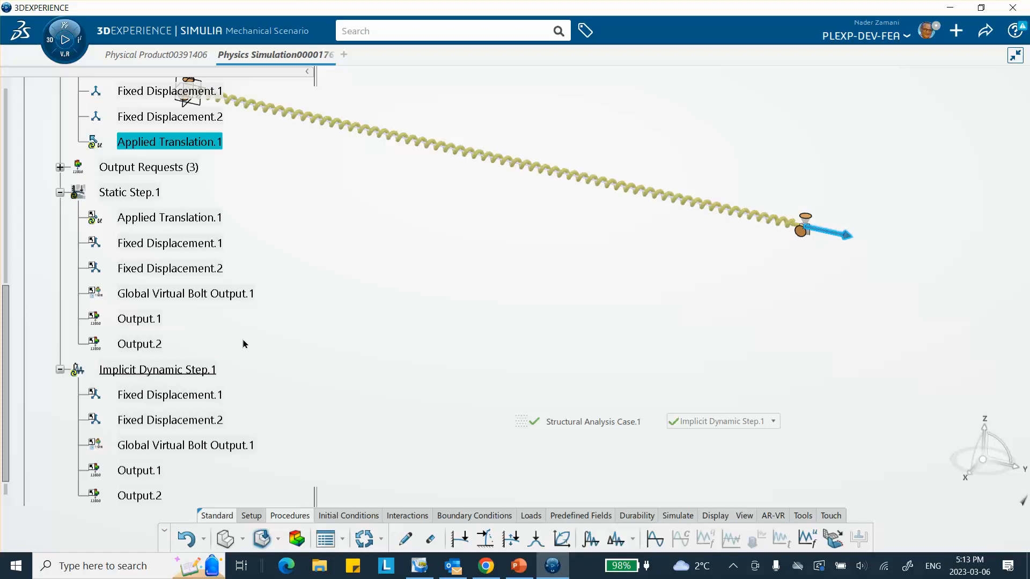
Step: Start an Initial Velocity condition and hide the Fixed Displacement.2 and Applied Translation.1 symbols covering the spring's free end
click(478, 515)
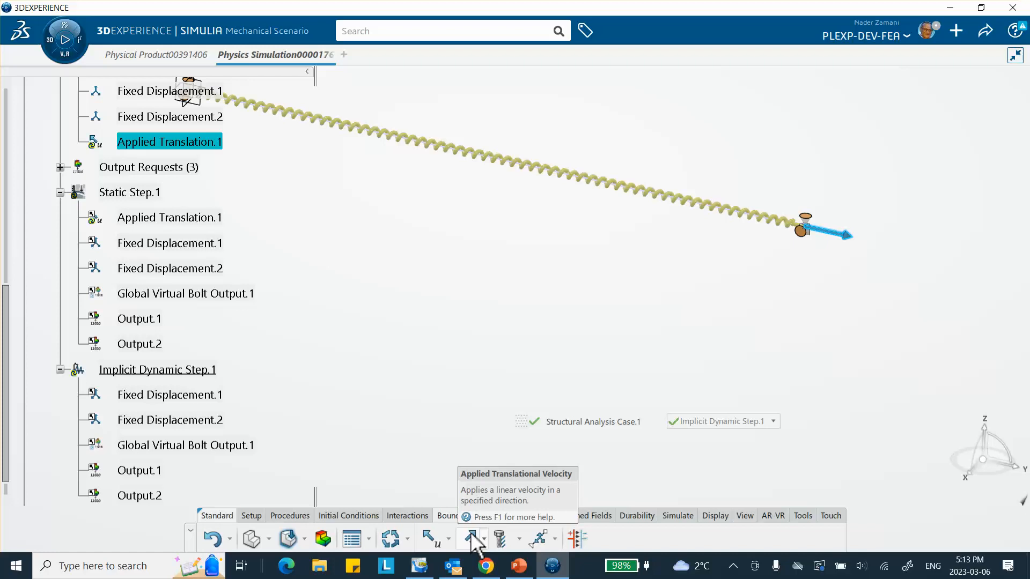
click(450, 352)
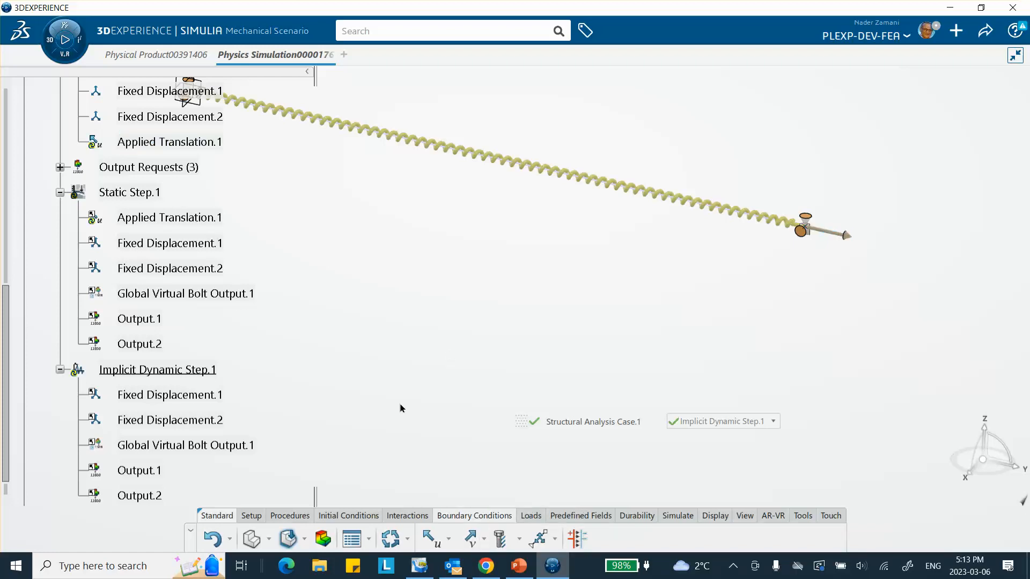
click(346, 517)
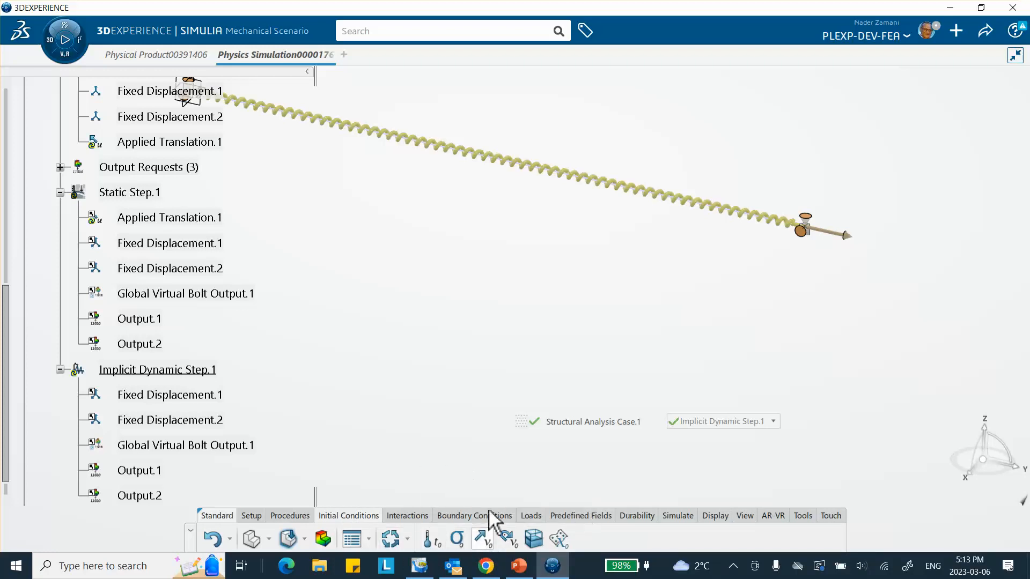
click(481, 537)
middle_drag(565, 271, 284, 252)
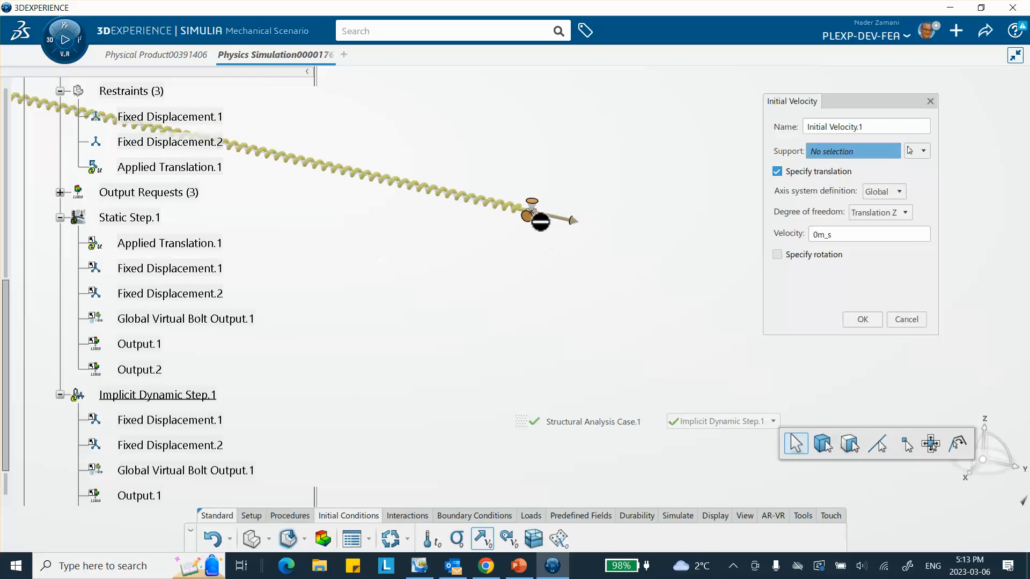
middle_drag(539, 231, 444, 166)
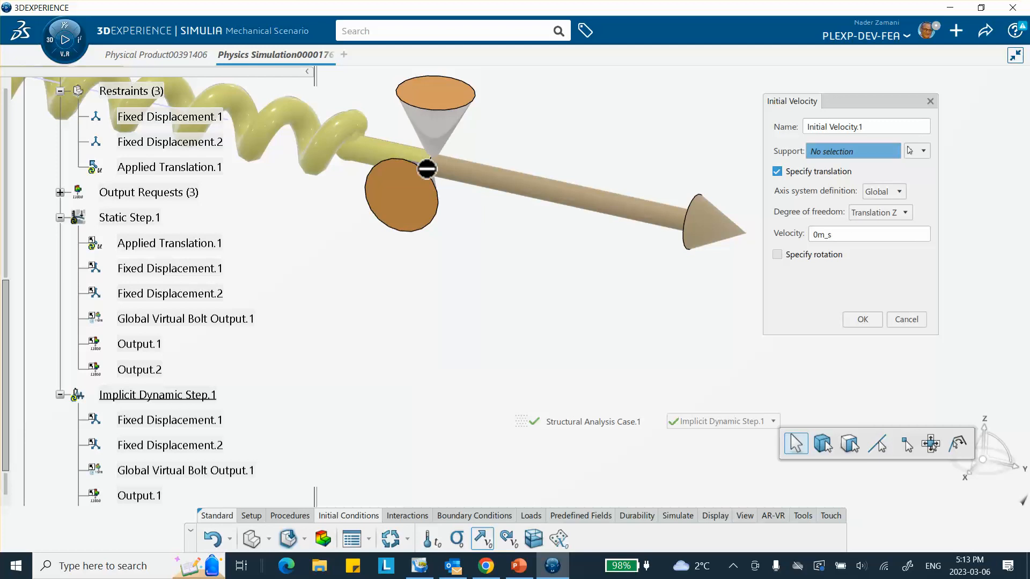
right_click(434, 112)
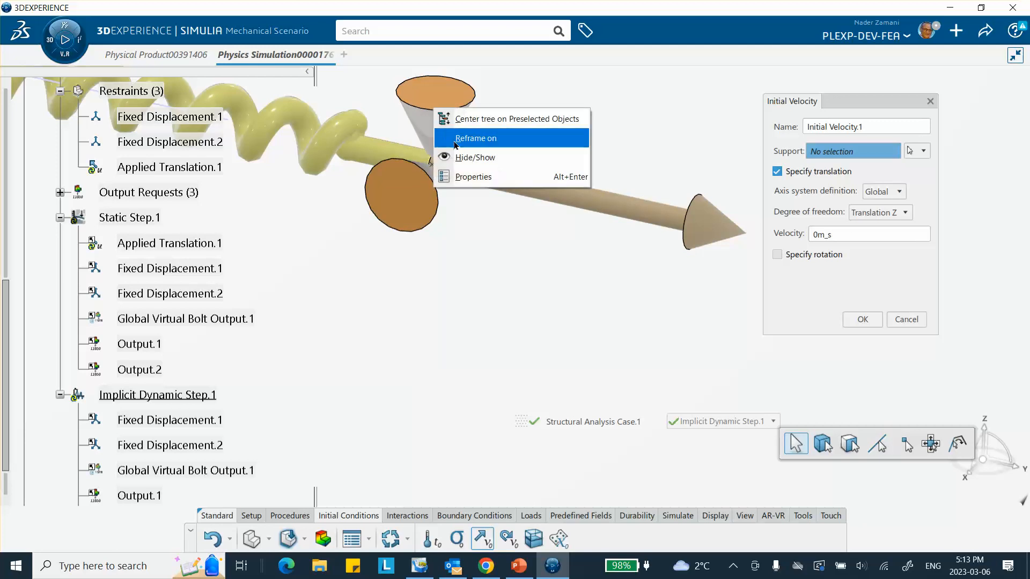
click(467, 157)
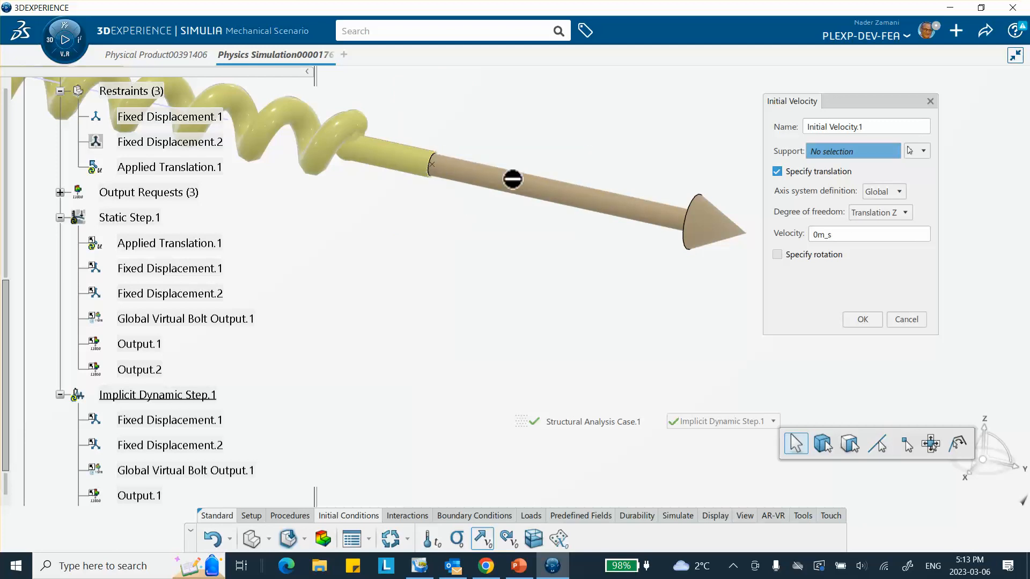
right_click(508, 174)
click(515, 220)
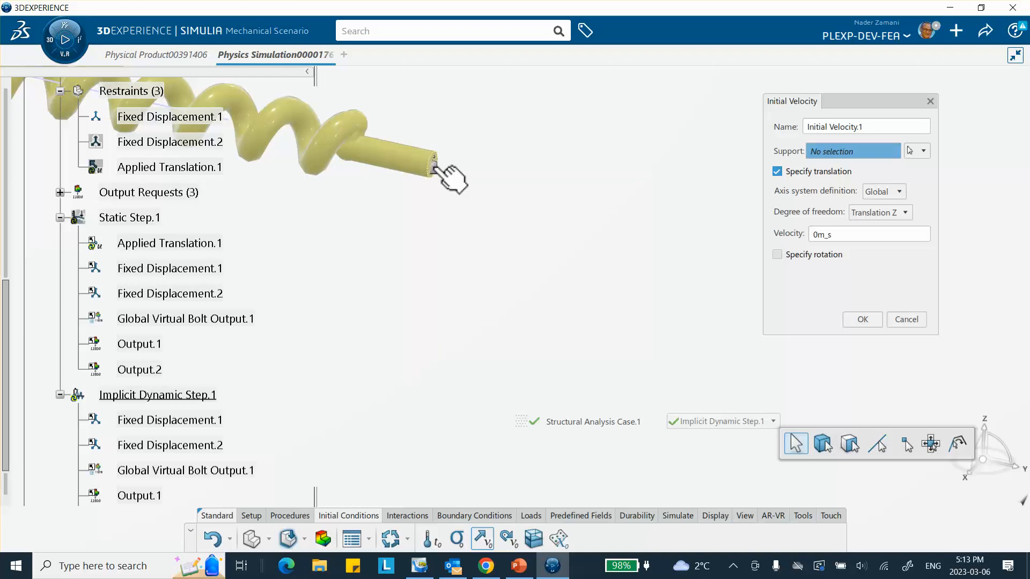
Step: Apply the initial velocity to the vertex at the spring's free end, using Translation Y and a velocity of 0.01
click(433, 166)
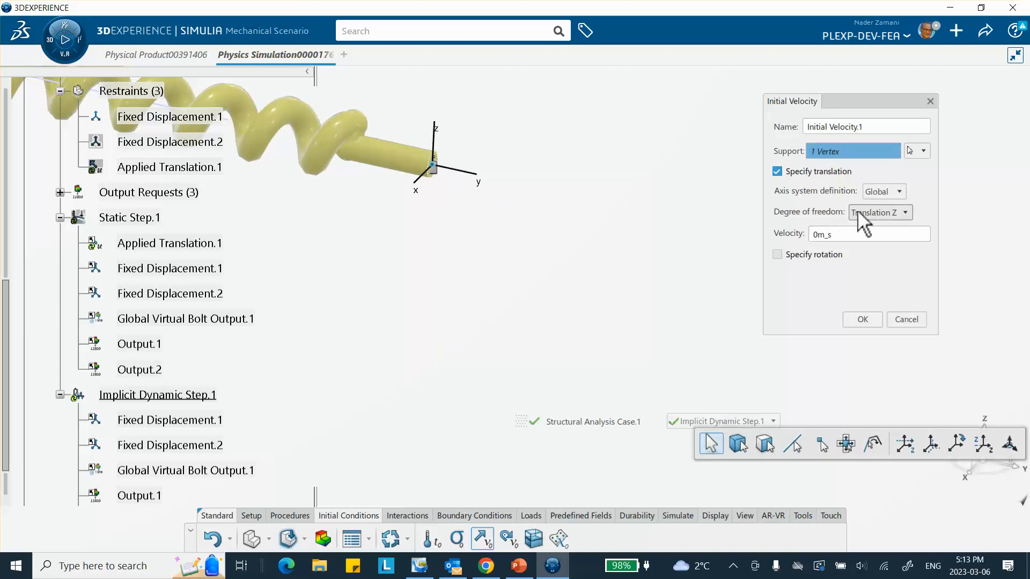
click(880, 212)
click(873, 237)
click(850, 235)
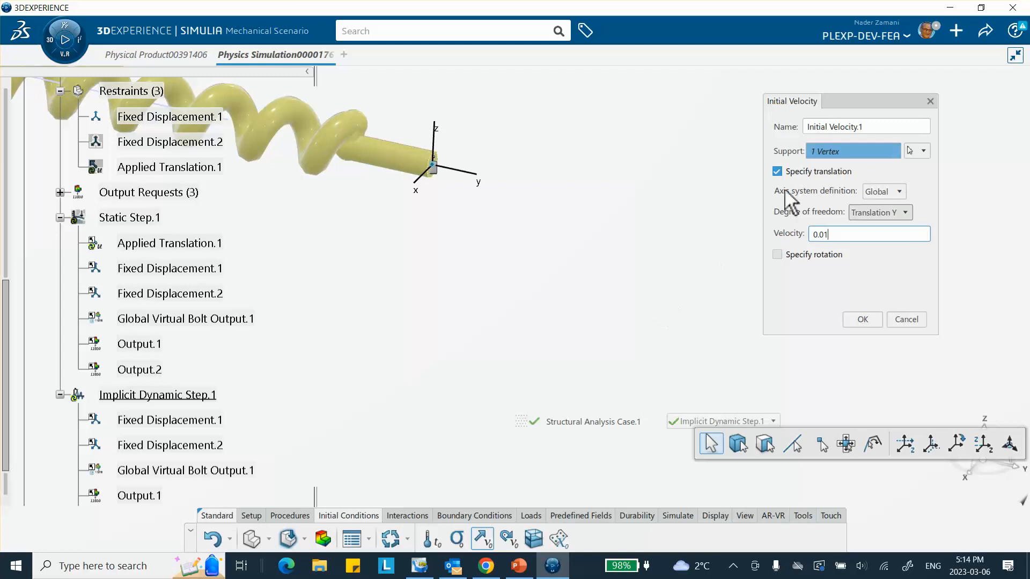
click(864, 320)
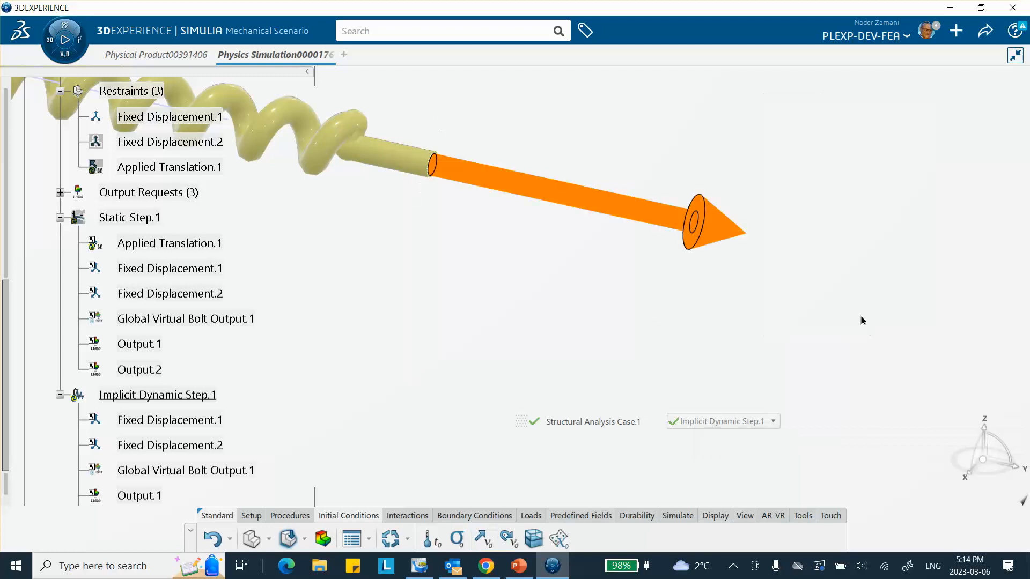
Step: Show the hidden Fixed Displacement.2 and Applied Translation.1 restraints in the model again
middle_drag(633, 270, 710, 211)
scroll(292, 276, up, 2)
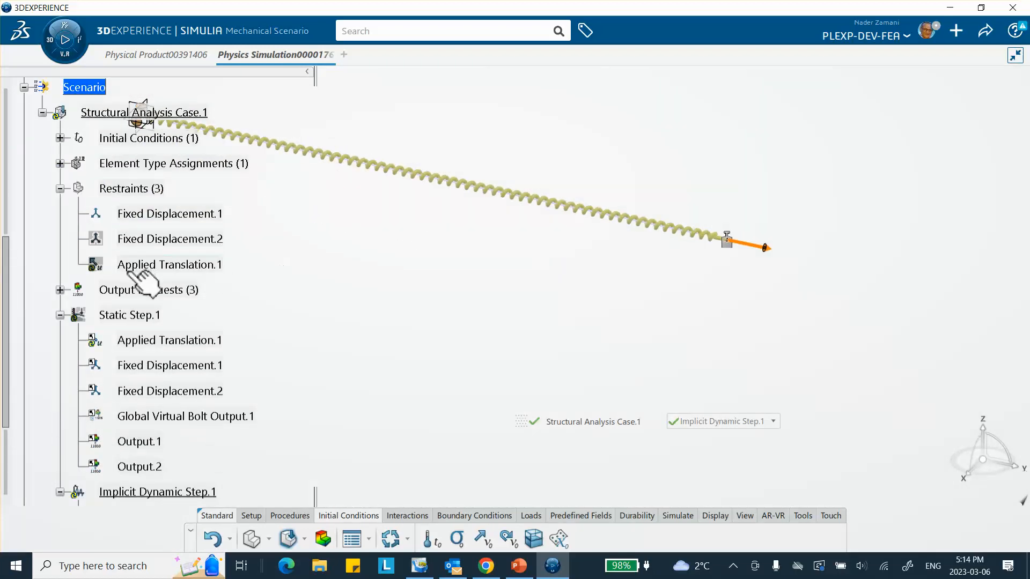
right_click(177, 246)
click(202, 290)
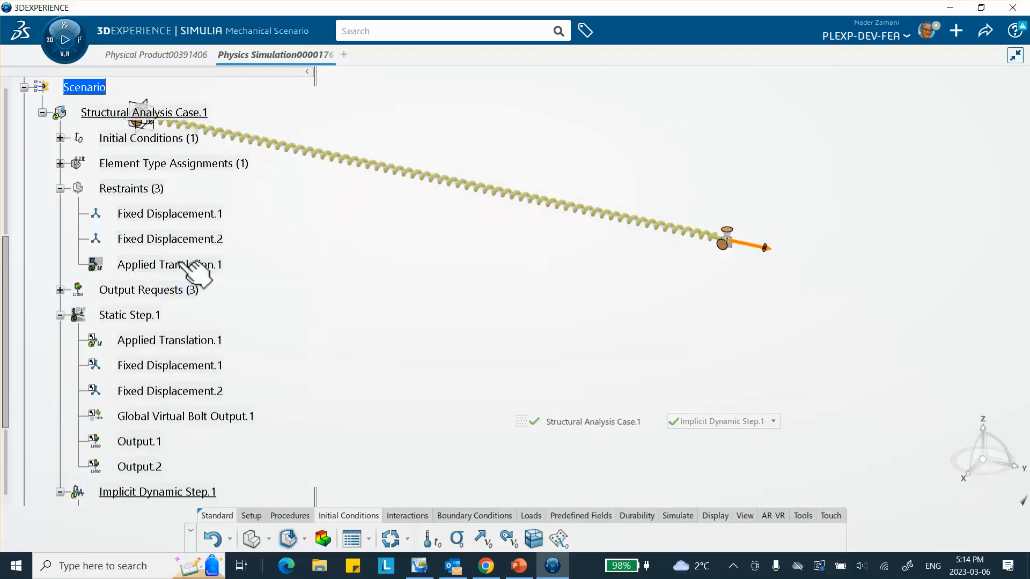
right_click(183, 261)
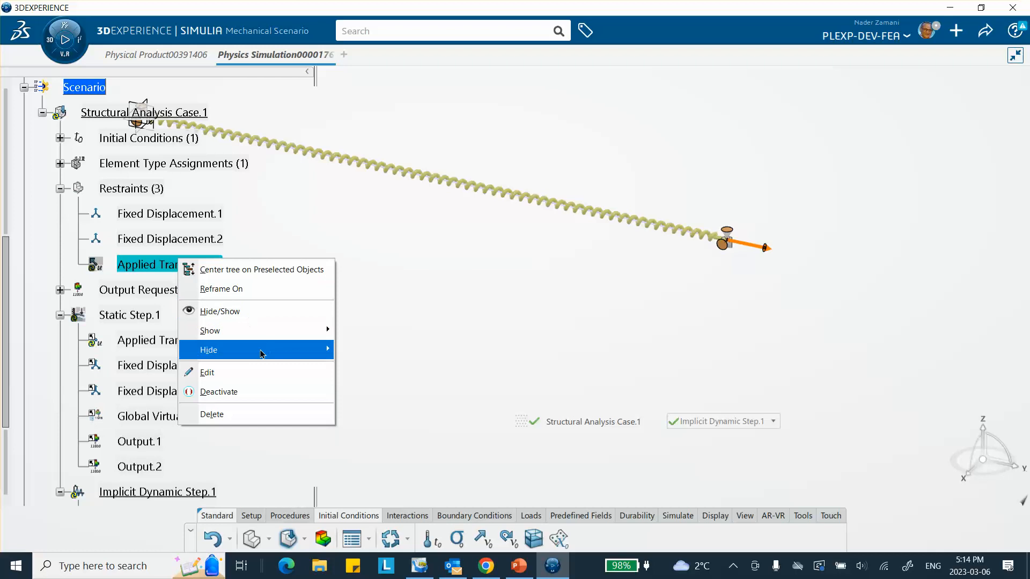
click(220, 311)
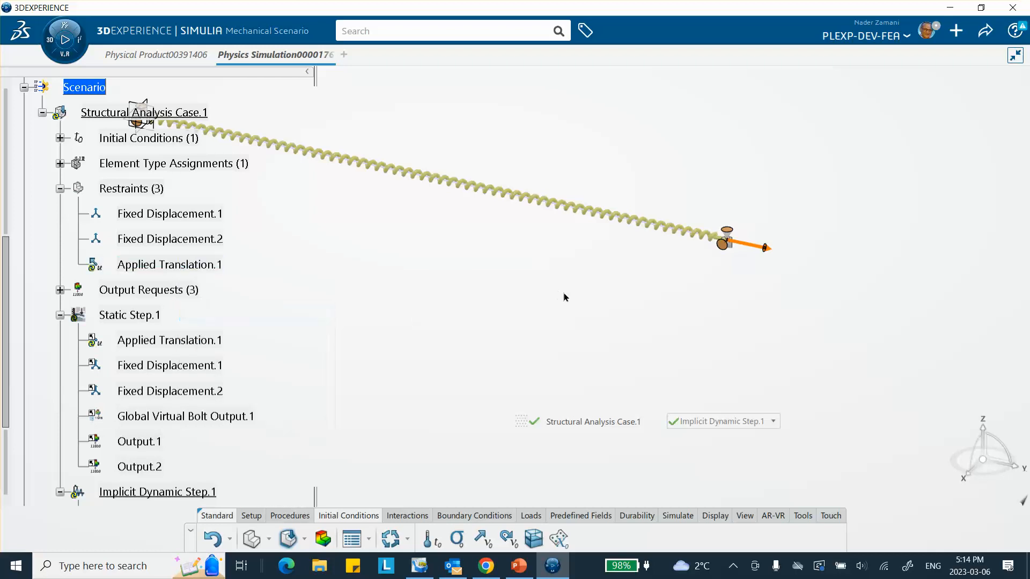
Step: Create a new output request with its output group set to History
middle_drag(297, 225, 420, 254)
scroll(255, 297, down, 3)
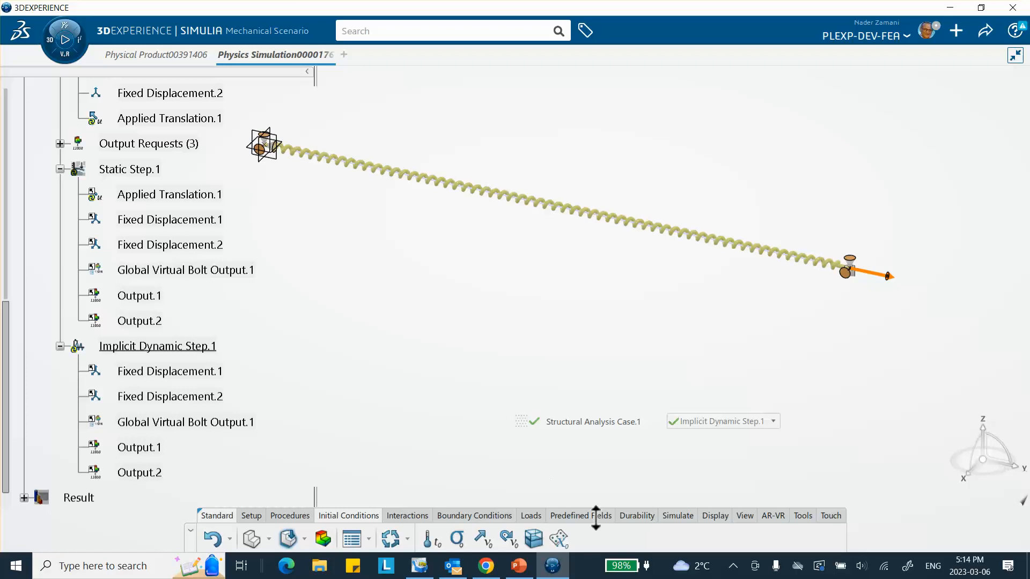
click(670, 515)
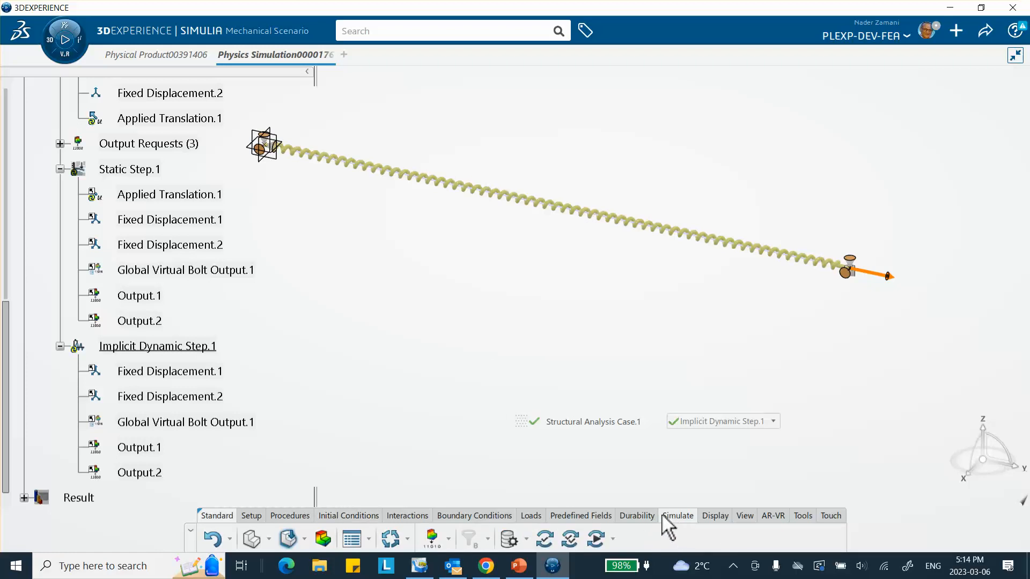
click(431, 537)
middle_drag(800, 294, 516, 299)
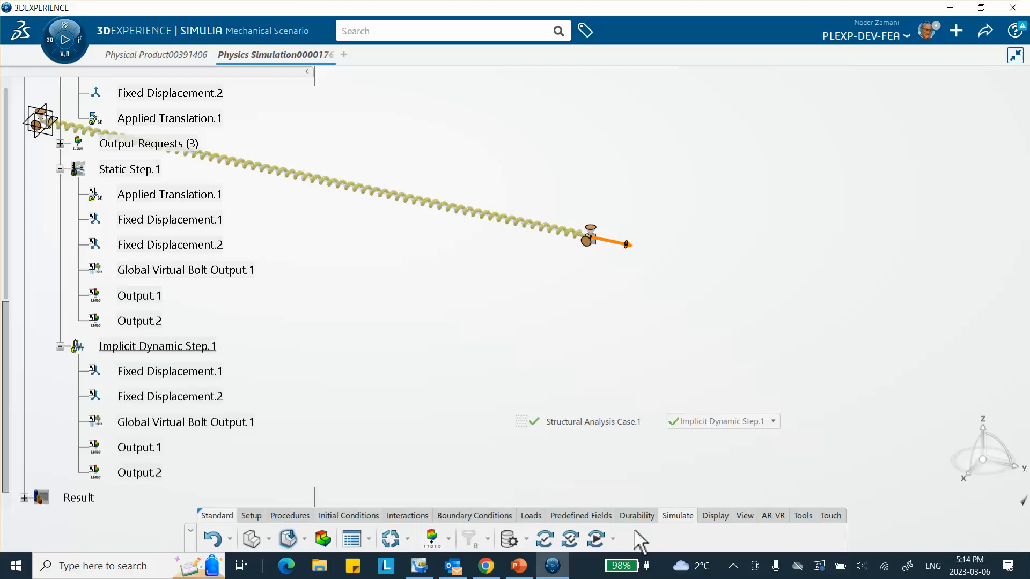
click(432, 539)
middle_drag(602, 340, 598, 285)
click(779, 226)
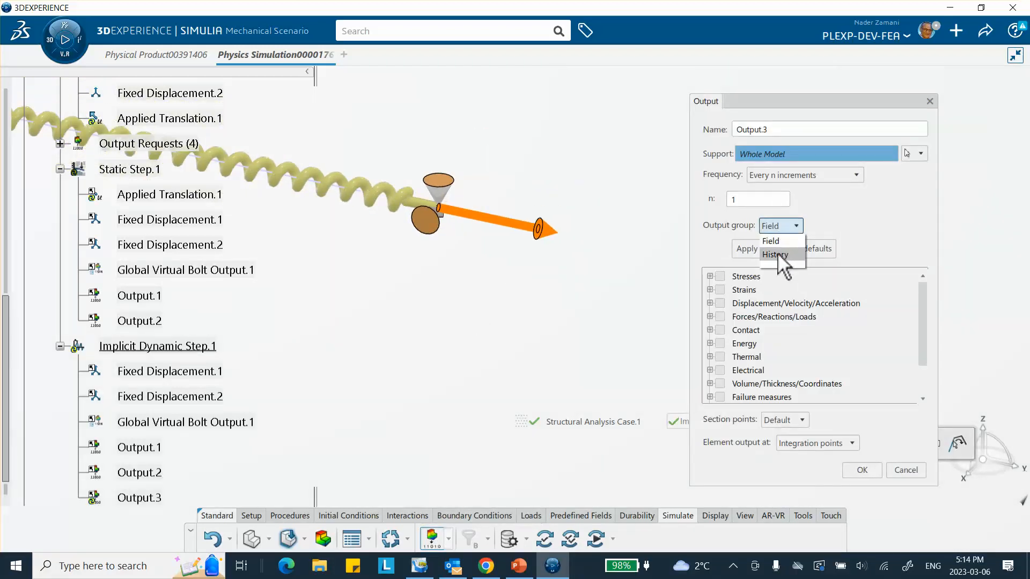
click(780, 253)
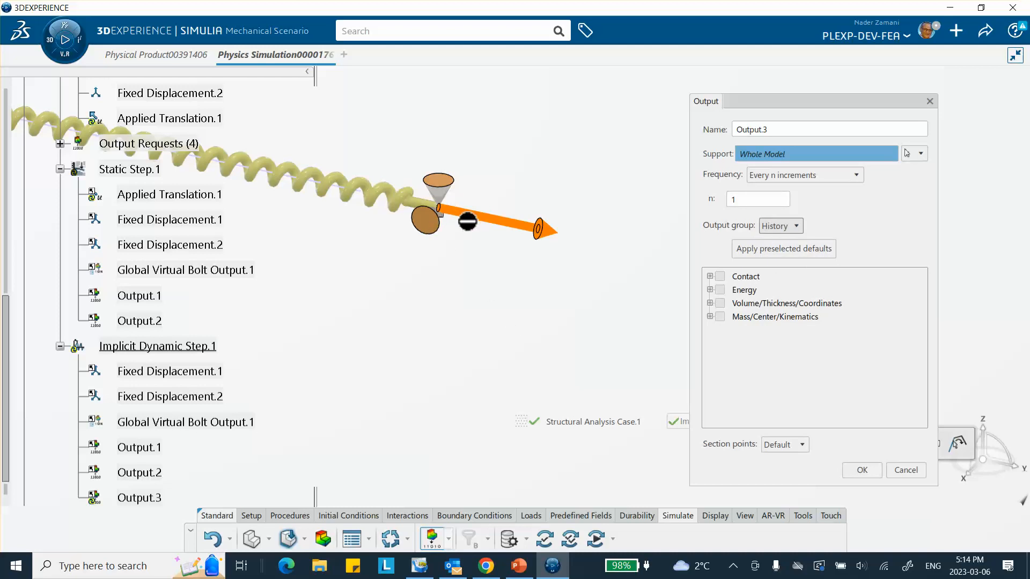
Step: Hide the initial velocity and Fixed Displacement.2 symbols to expose the vertex at the spring's free end
middle_drag(466, 220, 501, 256)
right_click(498, 284)
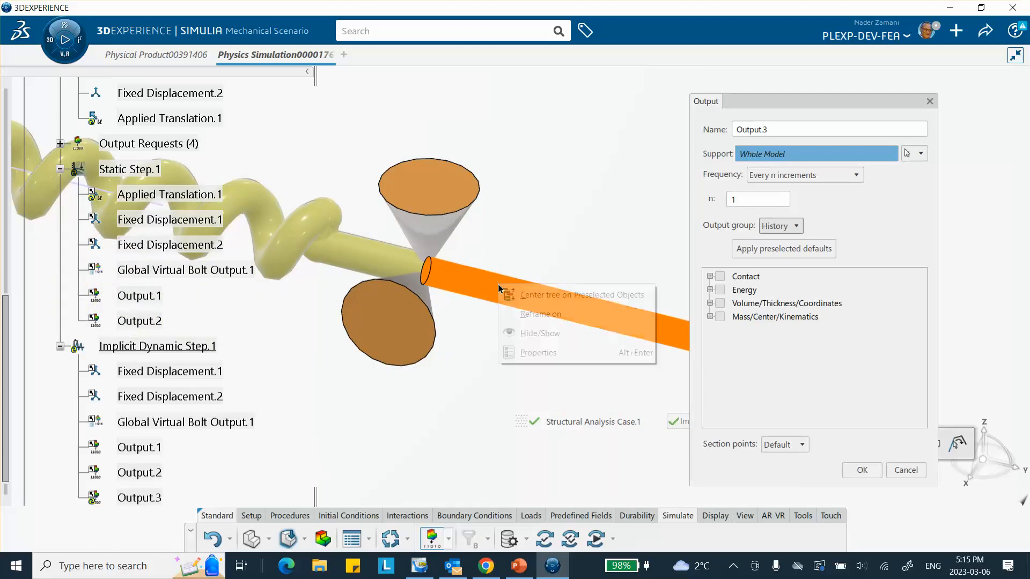
click(529, 334)
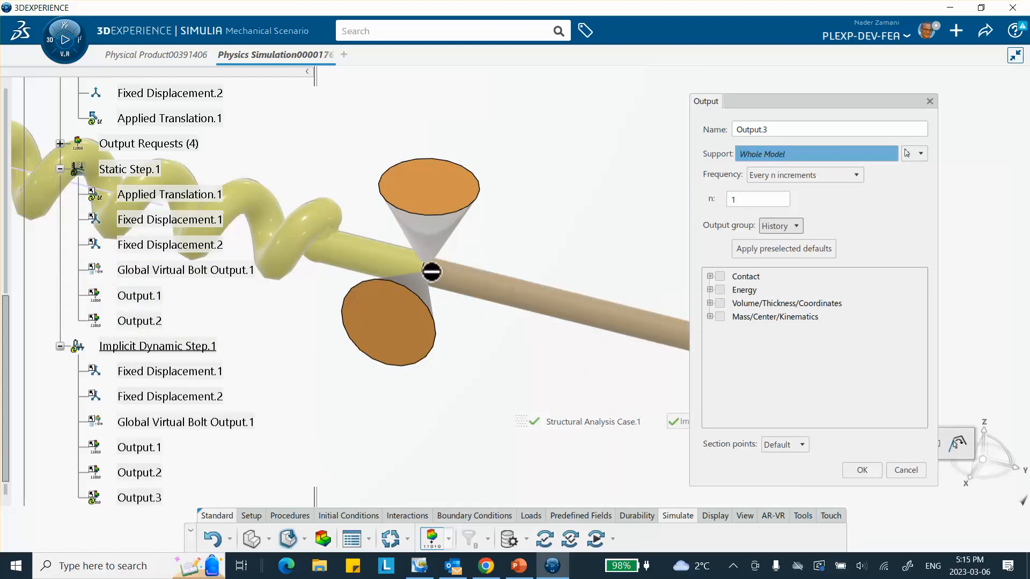
right_click(433, 264)
click(457, 257)
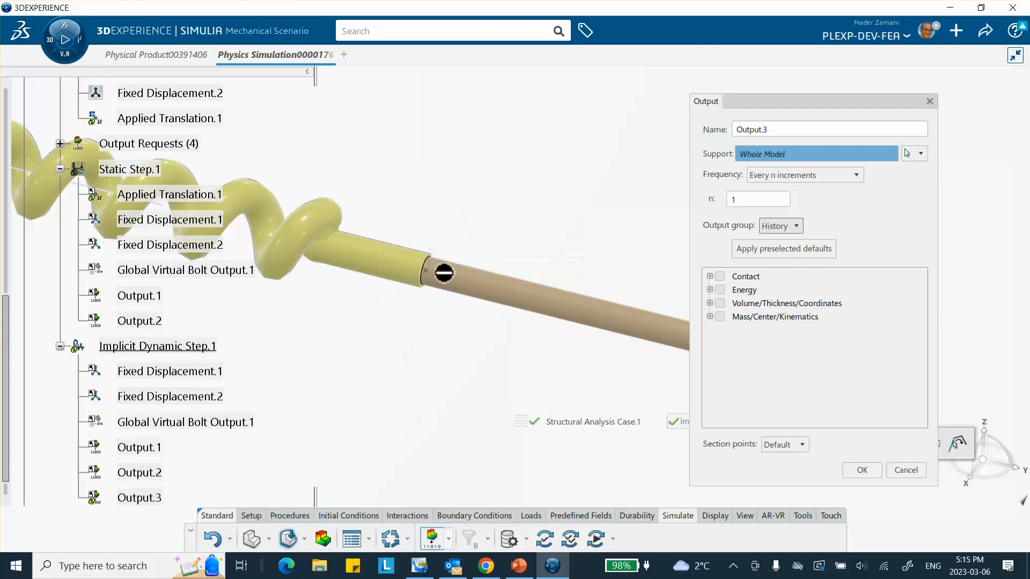
Step: Assign the history output to the vertex at the spring's free end, requesting U2 translation and V2 translational velocity
click(424, 271)
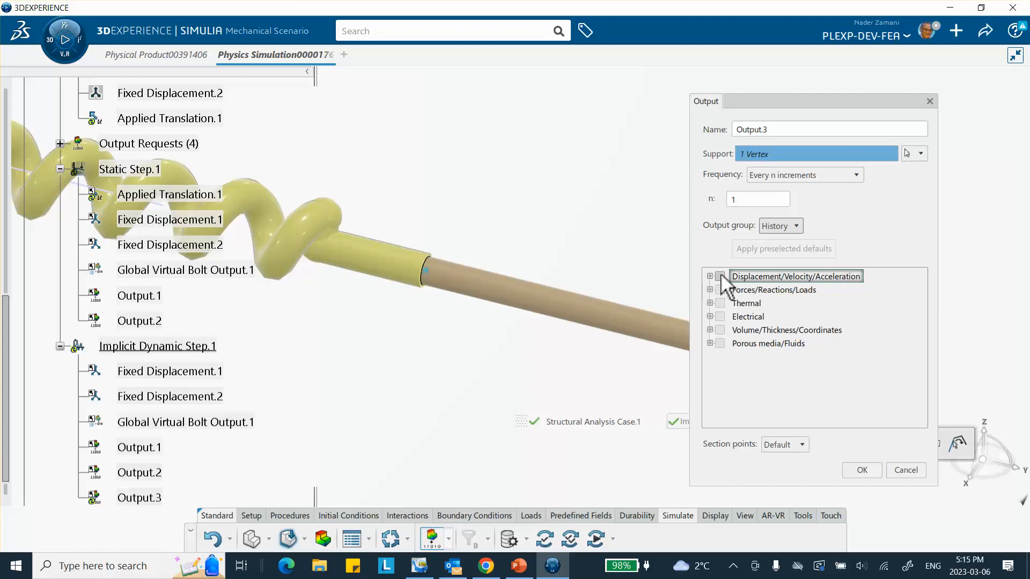
click(710, 277)
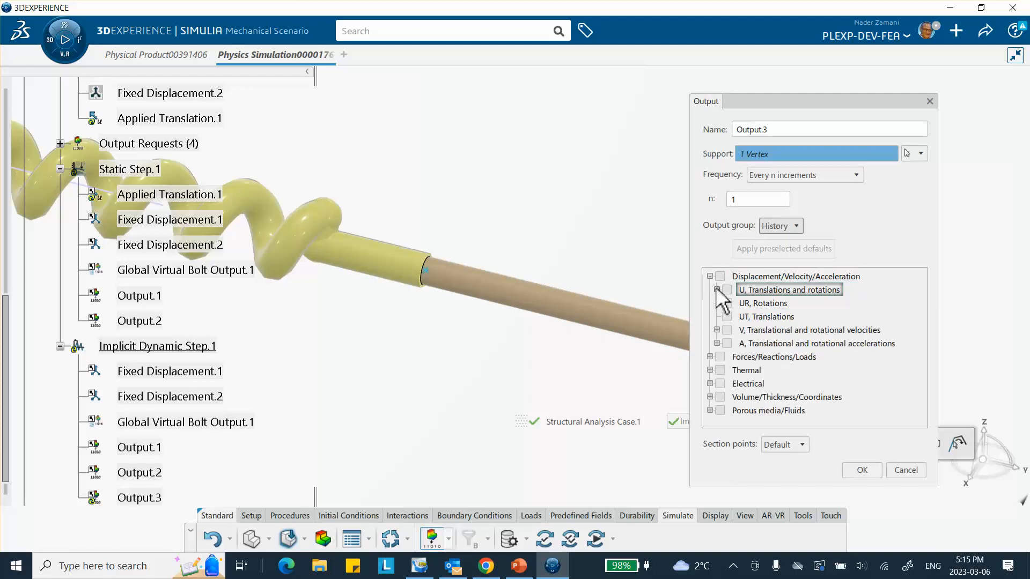
click(717, 289)
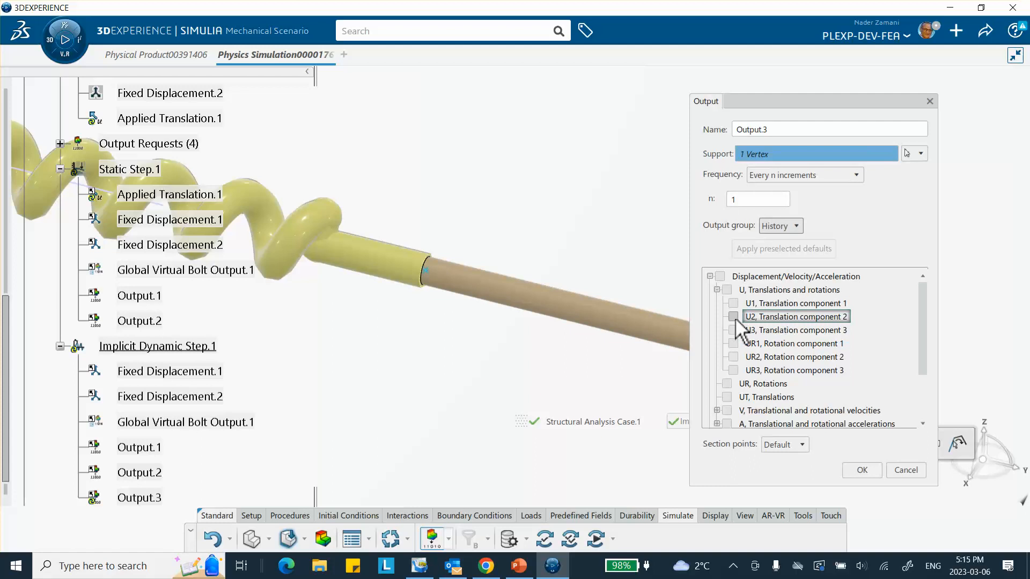
click(733, 317)
scroll(721, 314, down, 1)
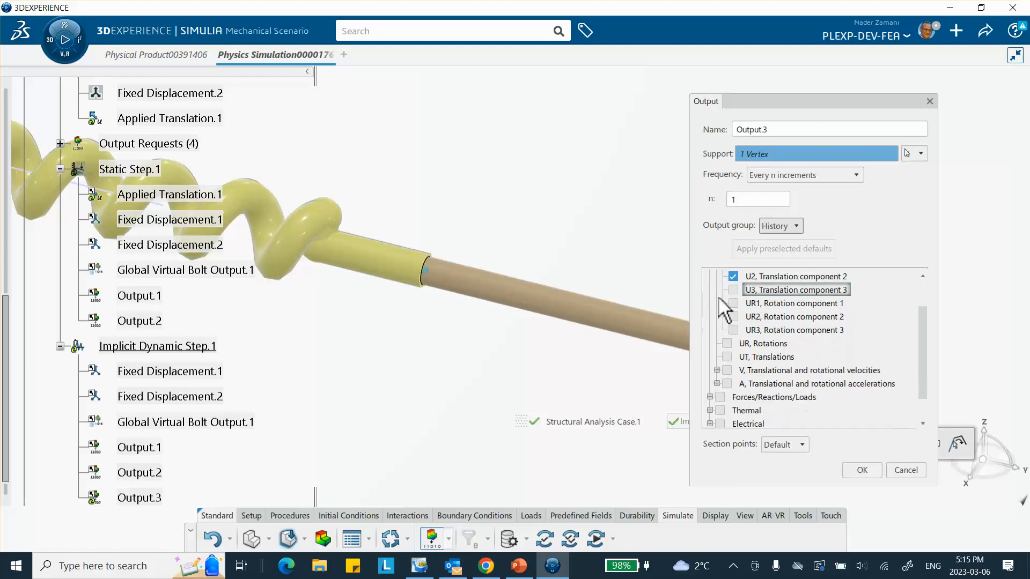
click(716, 370)
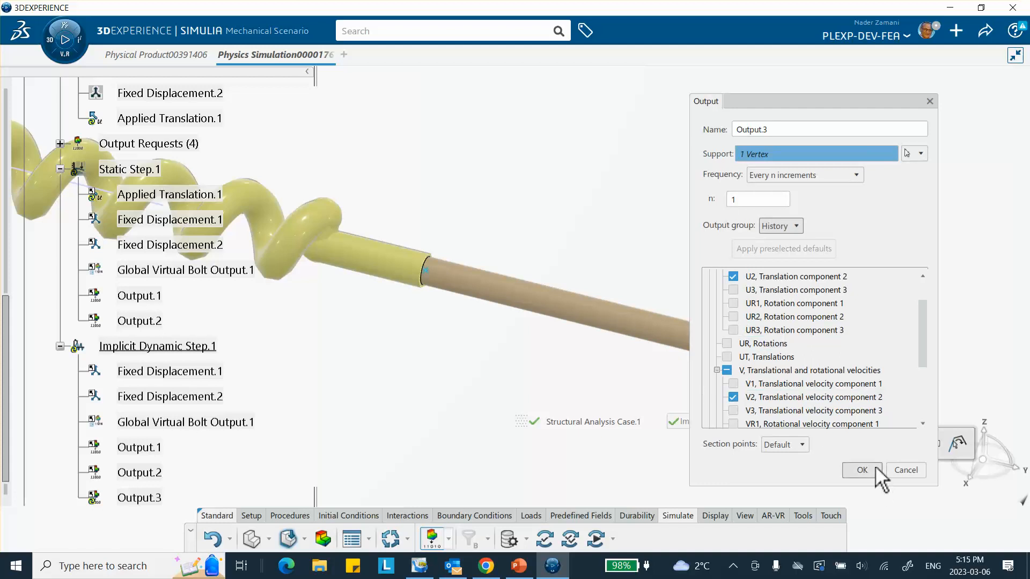
click(861, 470)
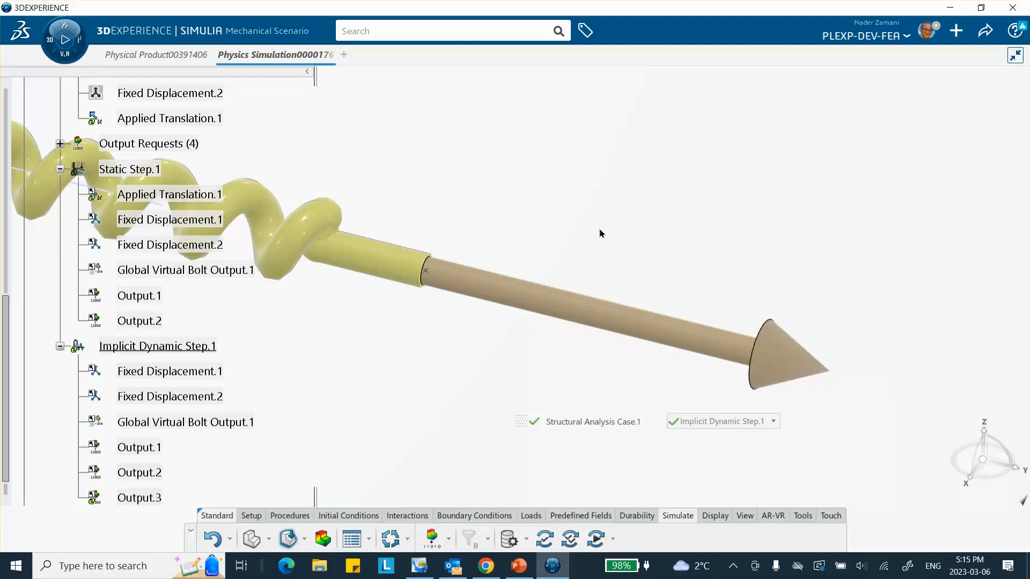
Step: Save the simulation and run the model and scenario checks, including mesh generation
middle_drag(592, 228, 901, 239)
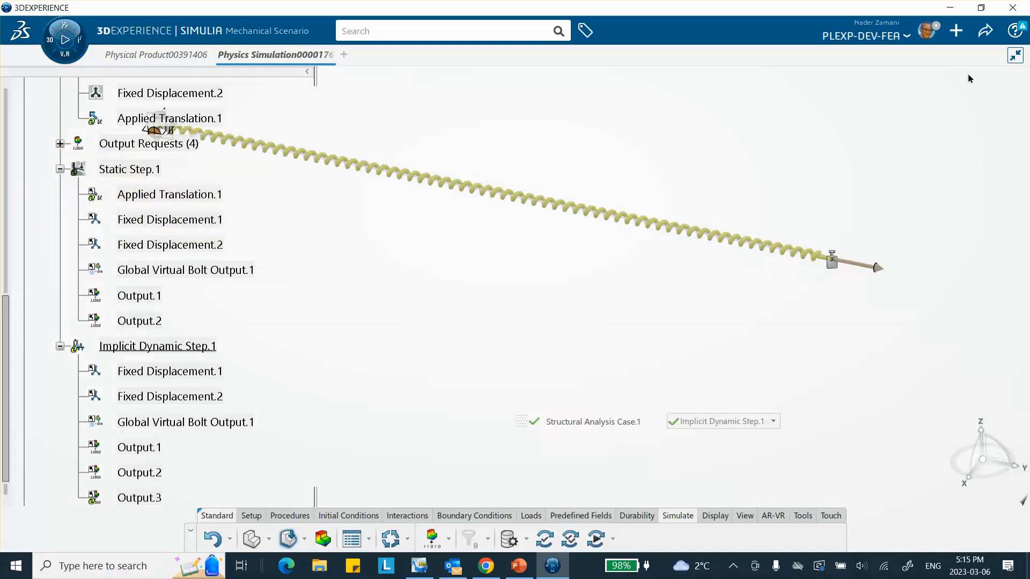
click(986, 30)
click(934, 53)
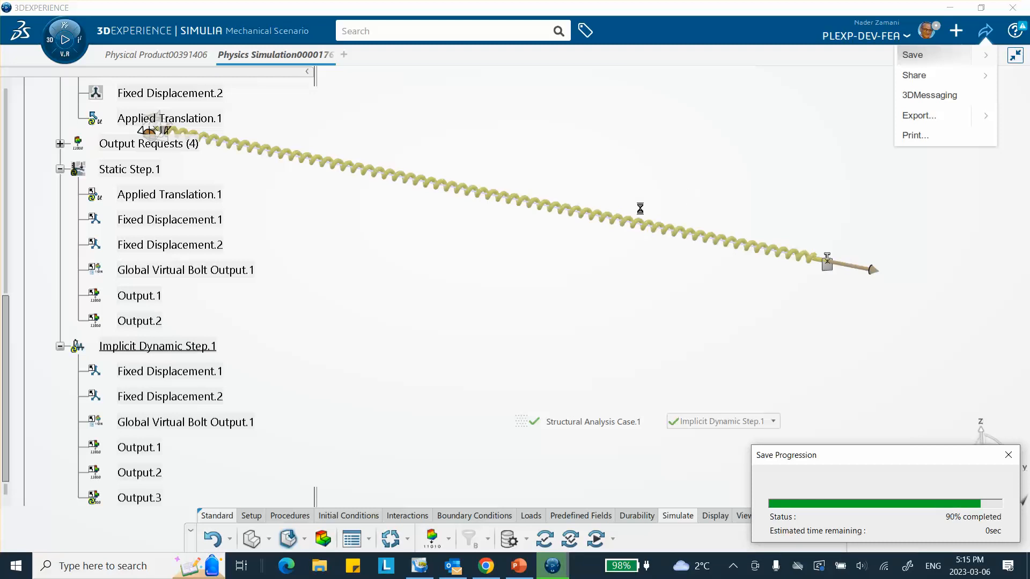
click(544, 539)
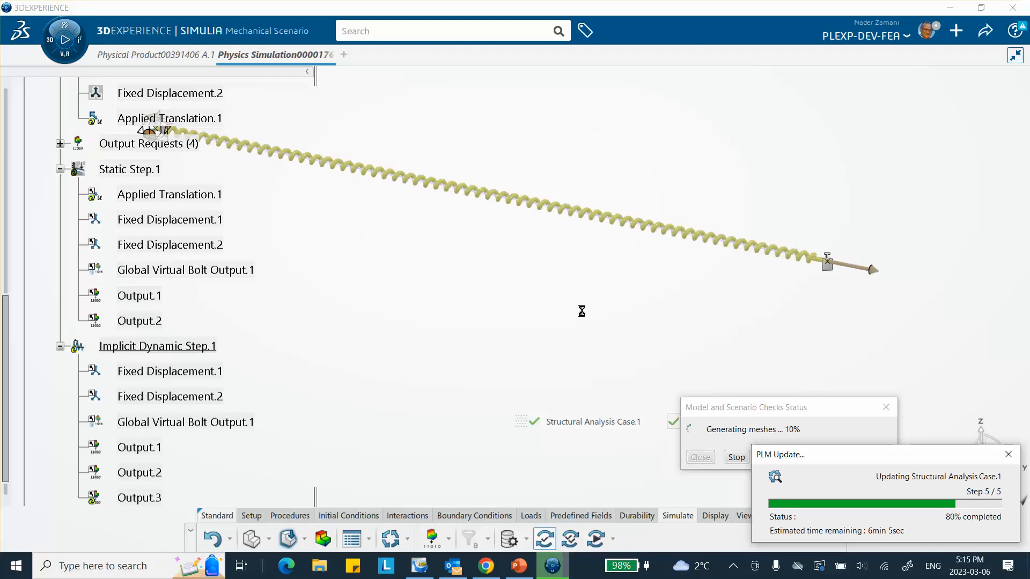
click(700, 457)
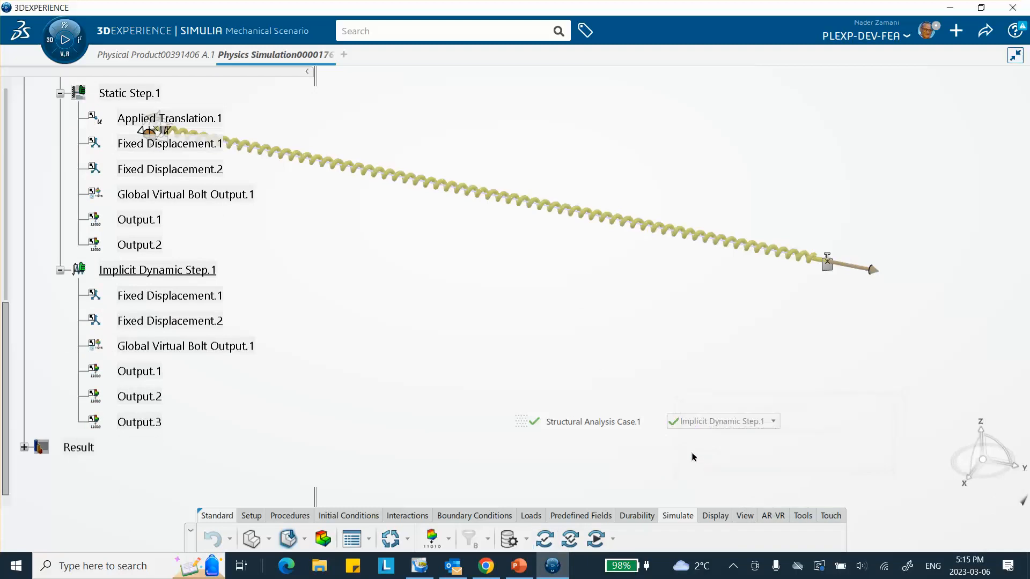
Step: Run the simulation checks for the structural analysis case locally on 4 cores and review the warnings list
click(570, 539)
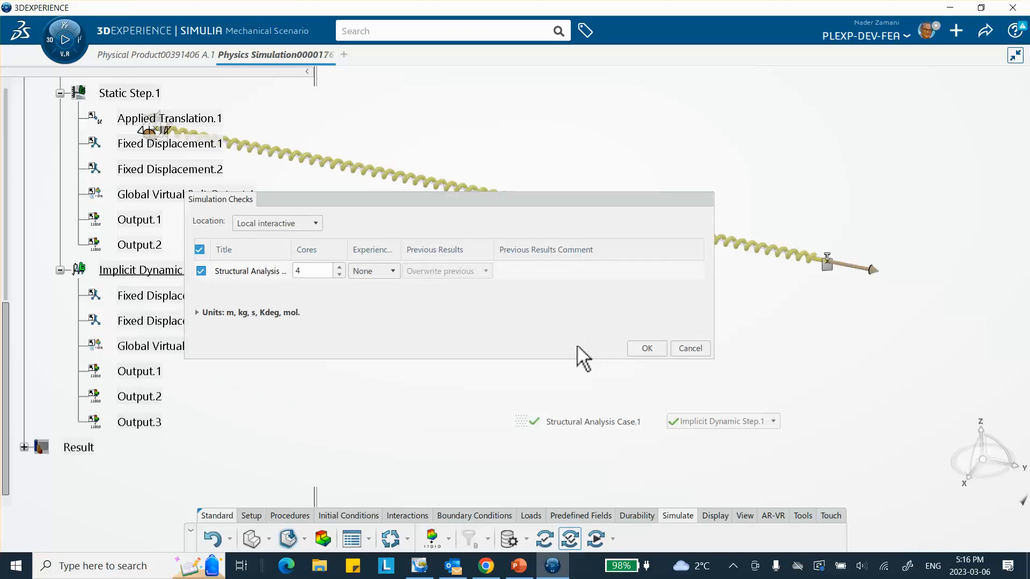
click(639, 348)
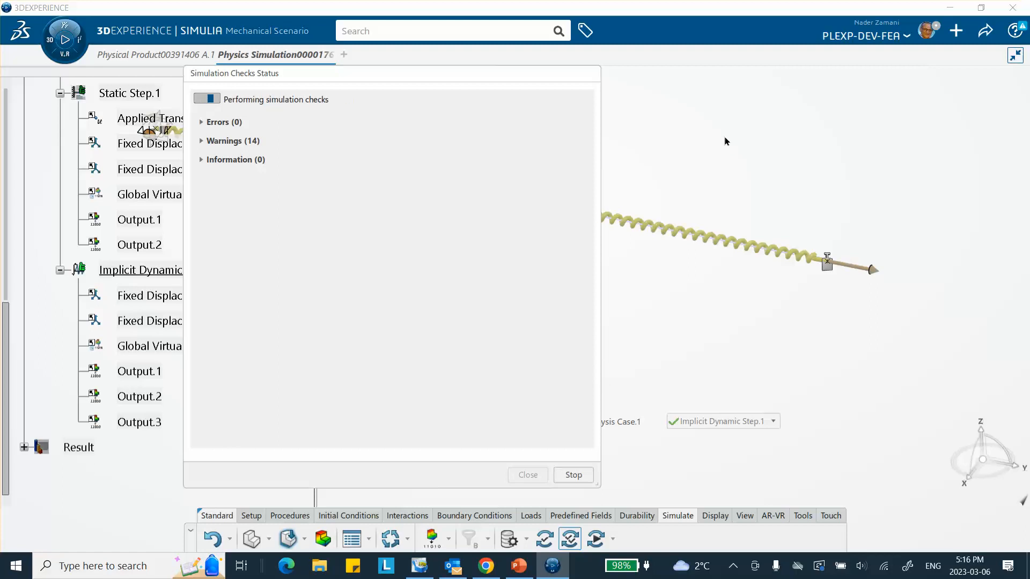
click(204, 142)
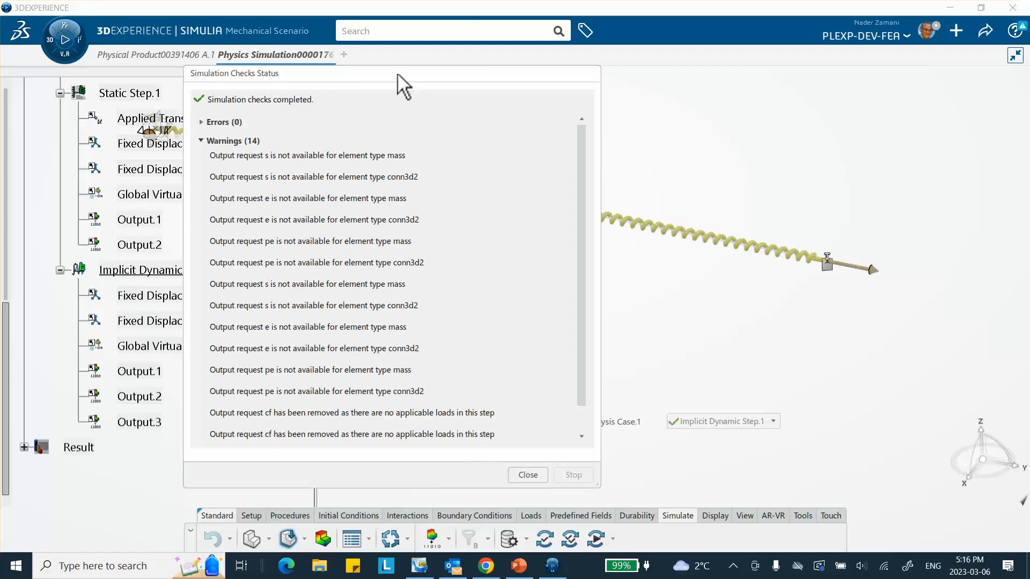
click(529, 476)
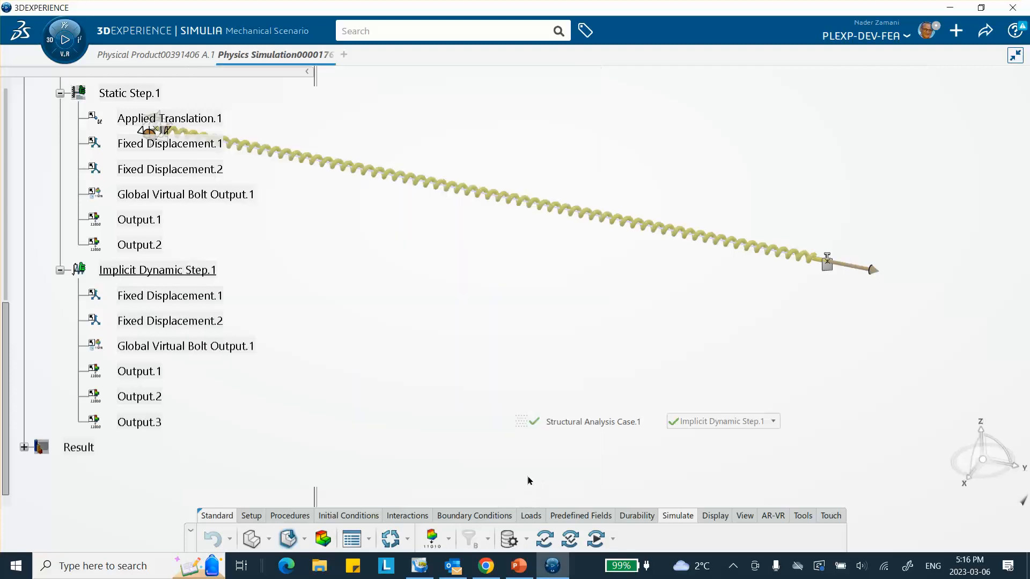
Step: Run the structural analysis case as a local interactive simulation on 4 cores, overwriting previous results, and dismiss the status report
click(593, 541)
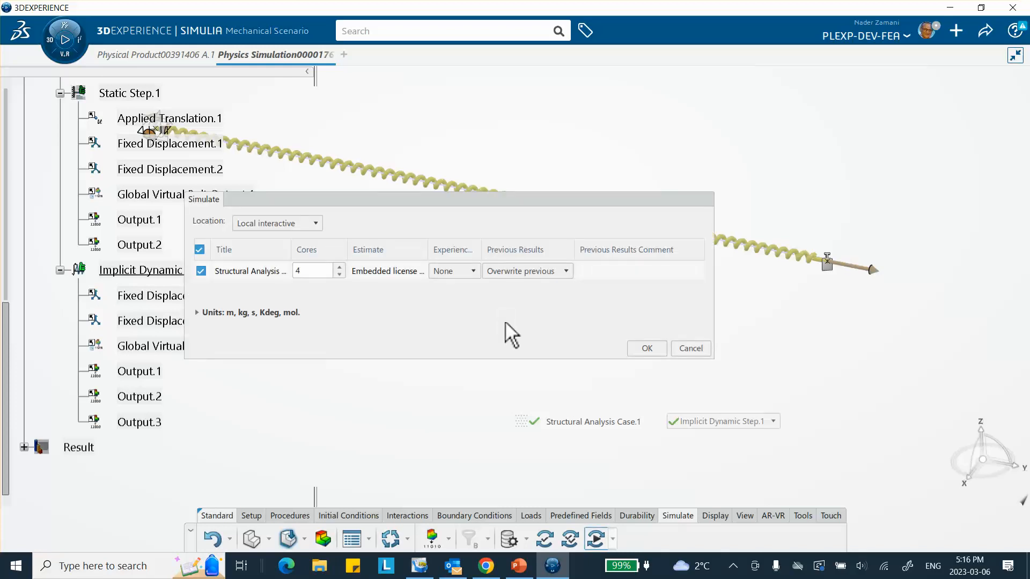
click(644, 347)
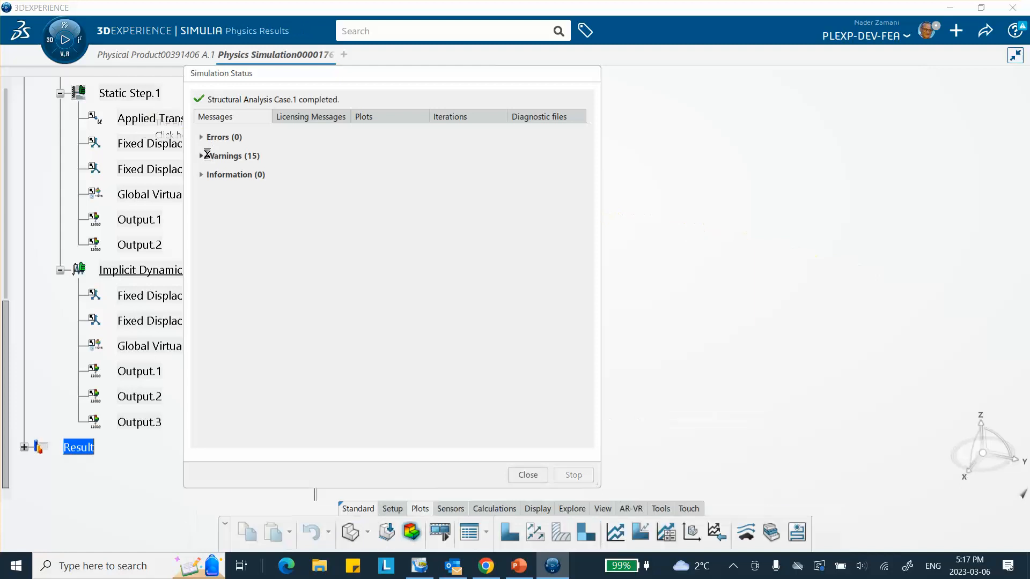
click(528, 475)
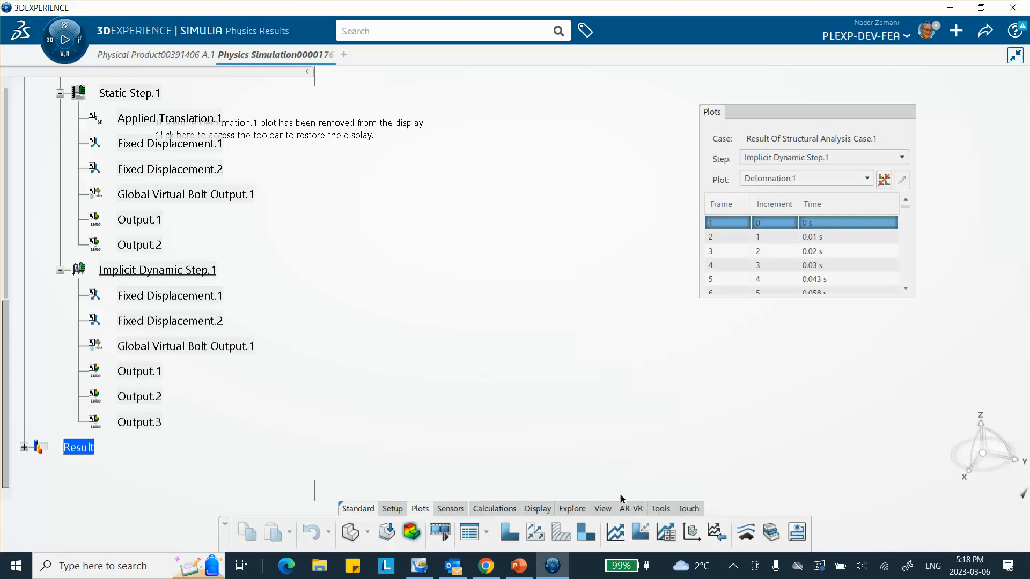
Step: Create an XY plot from history of U, Translations, Vector Component 2 against time for Output.3 in Implicit Dynamic Step.1
click(615, 533)
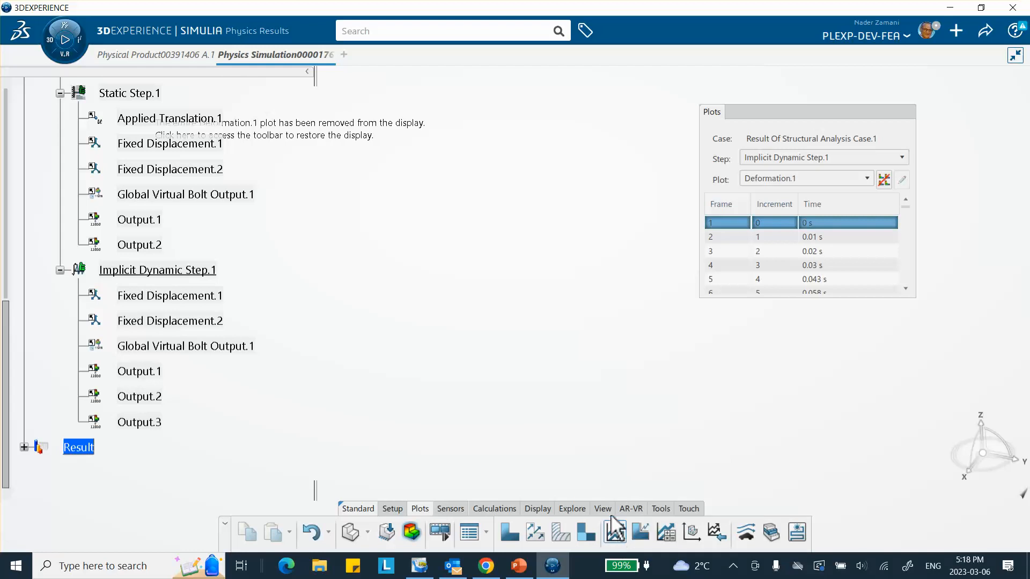
drag(434, 129, 460, 148)
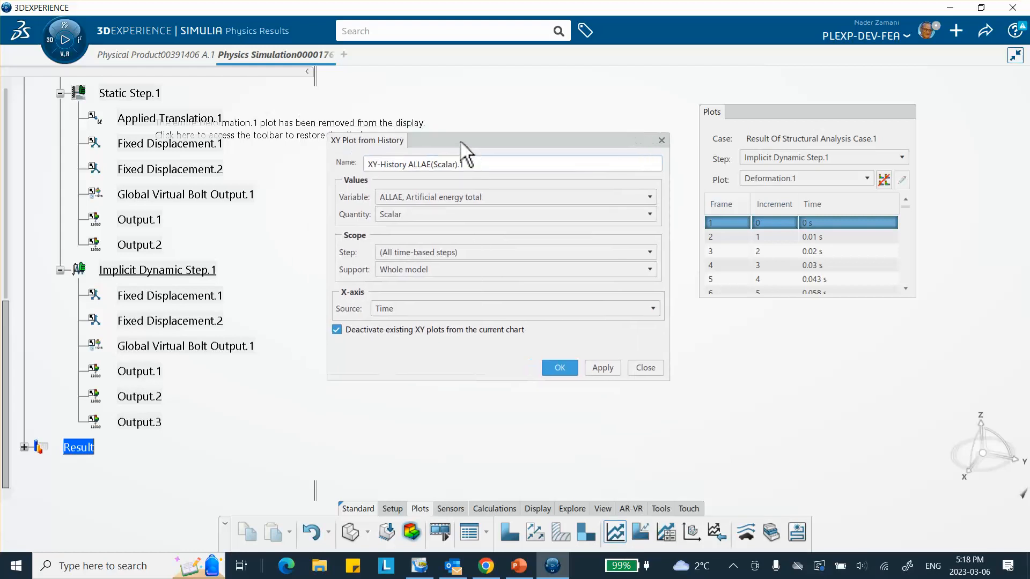
click(433, 196)
scroll(420, 246, down, 3)
scroll(420, 246, down, 2)
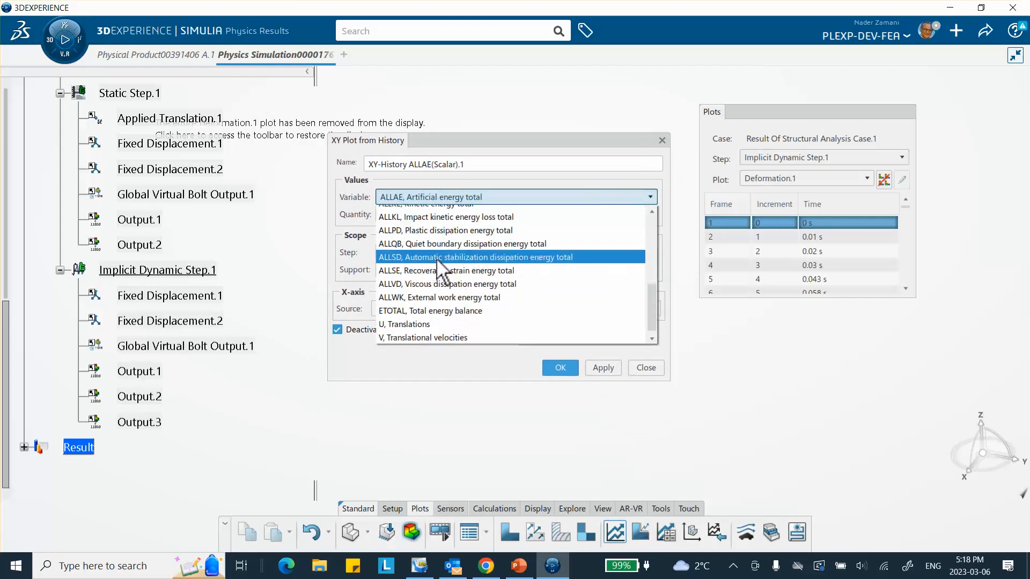
click(421, 334)
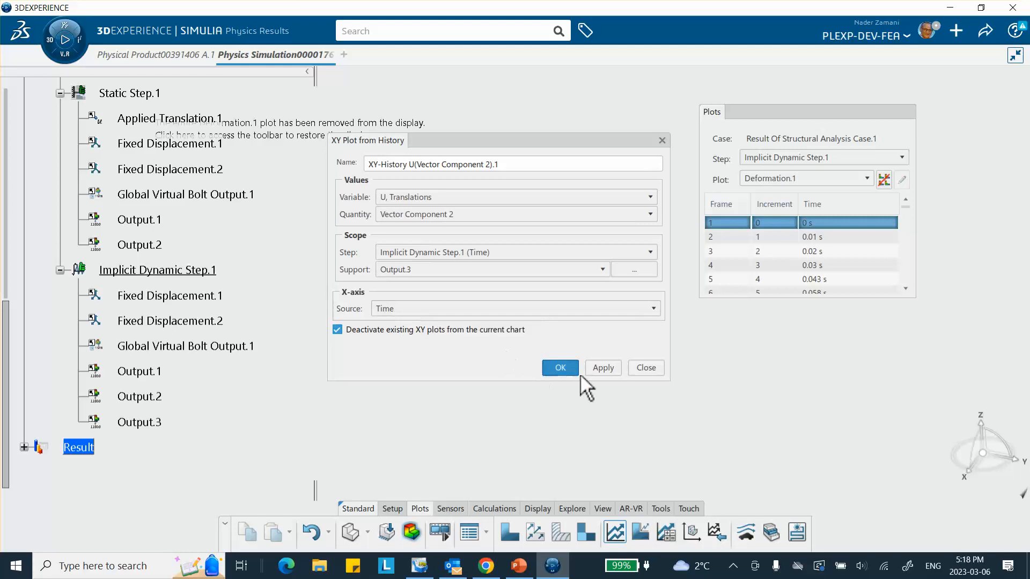
click(604, 368)
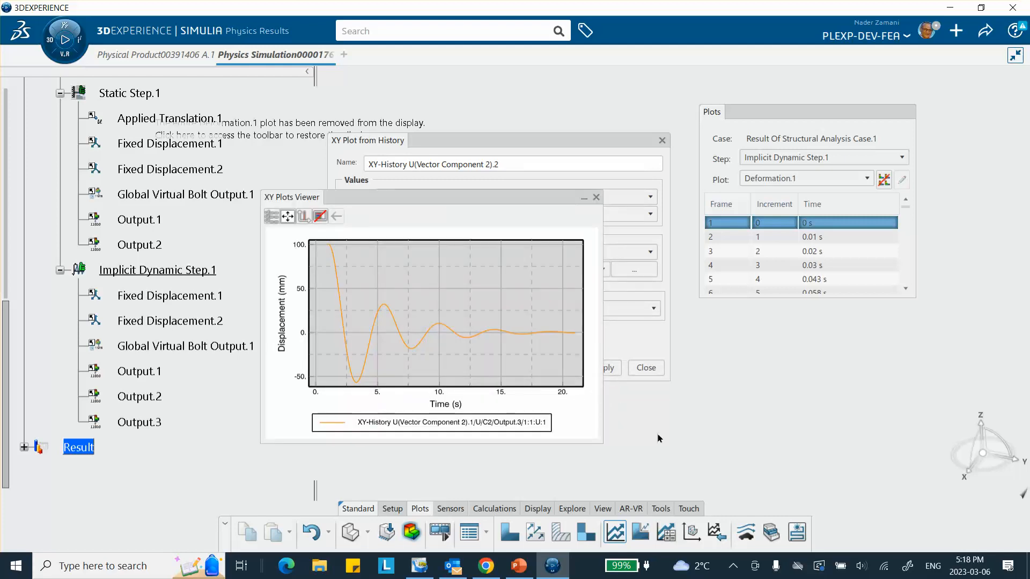
Step: Compare the simulated displacement plot with the analytical x(t) curve on the PowerPoint slide, returning to 3DEXPERIENCE
click(516, 567)
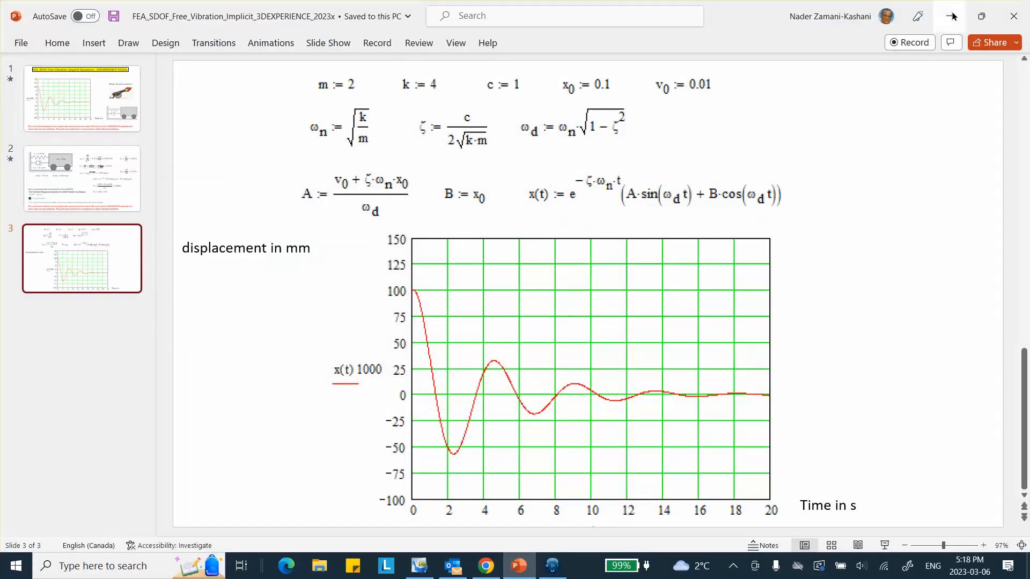
click(952, 16)
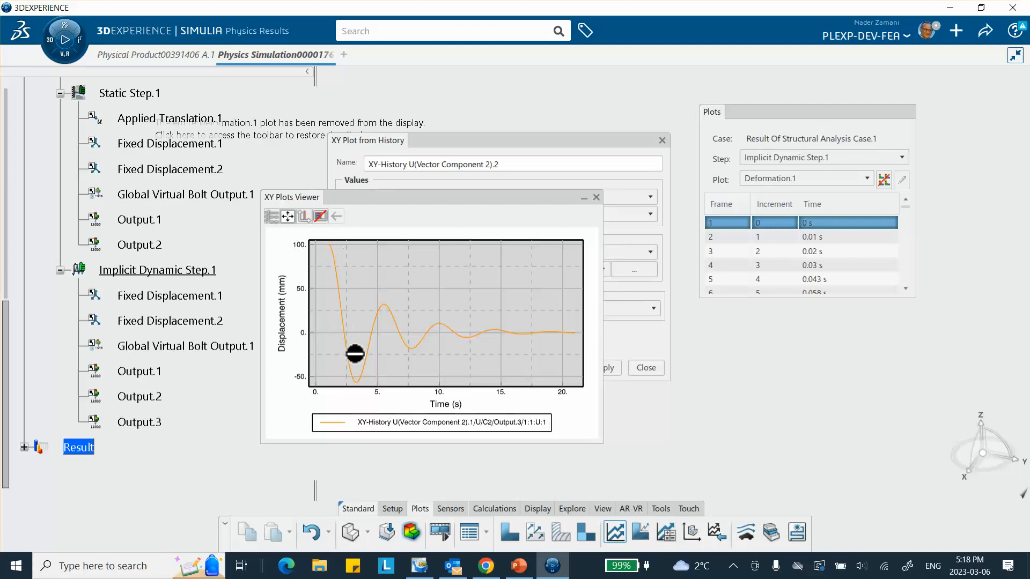
mouse_move(326, 242)
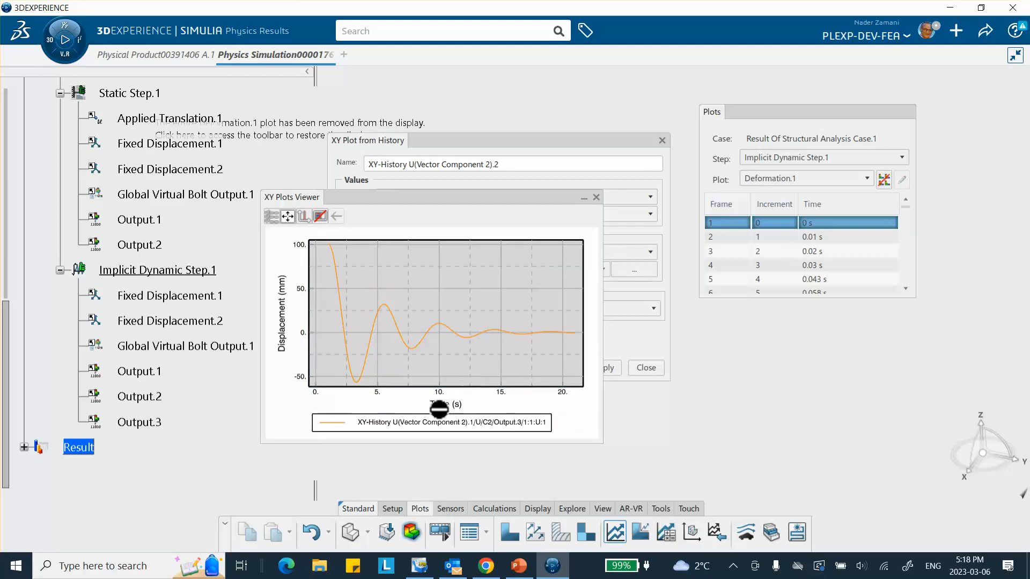
Step: Create a history XY plot of V, Translational velocities, Vector Component 2 against time for Output.3, replacing the displacement curve in the chart
click(490, 141)
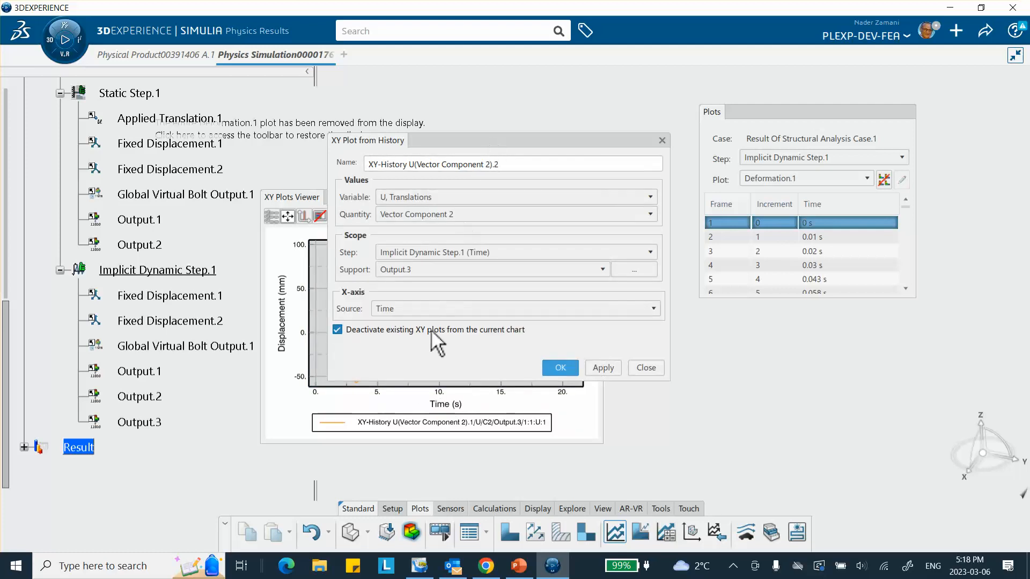
click(439, 215)
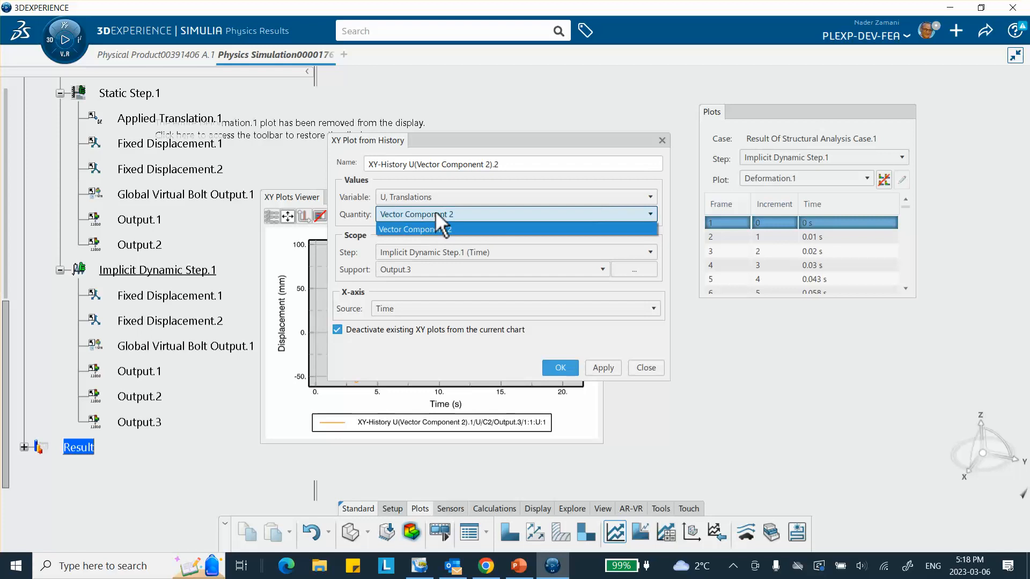
click(437, 213)
click(579, 198)
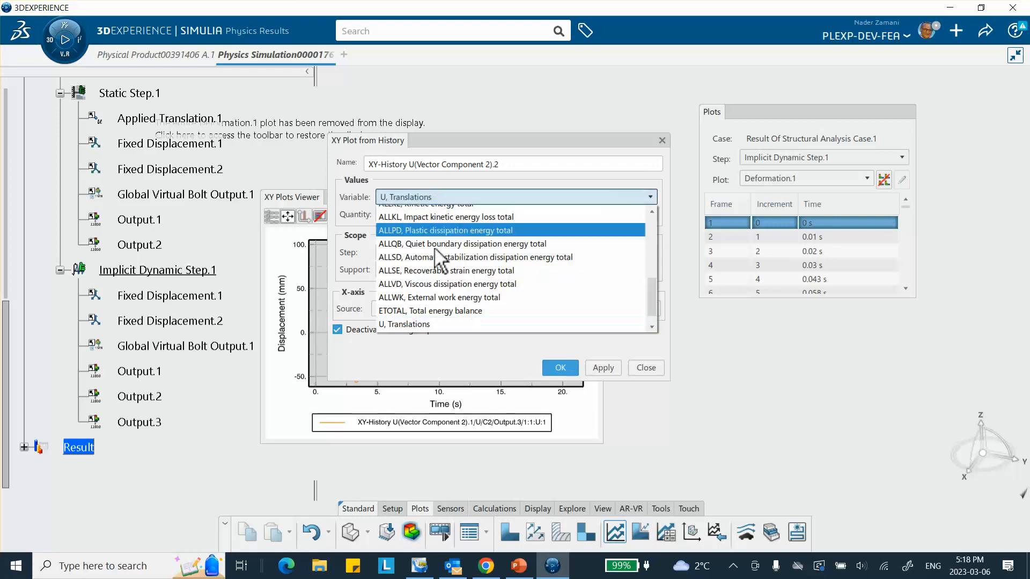
scroll(436, 310, down, 1)
click(406, 324)
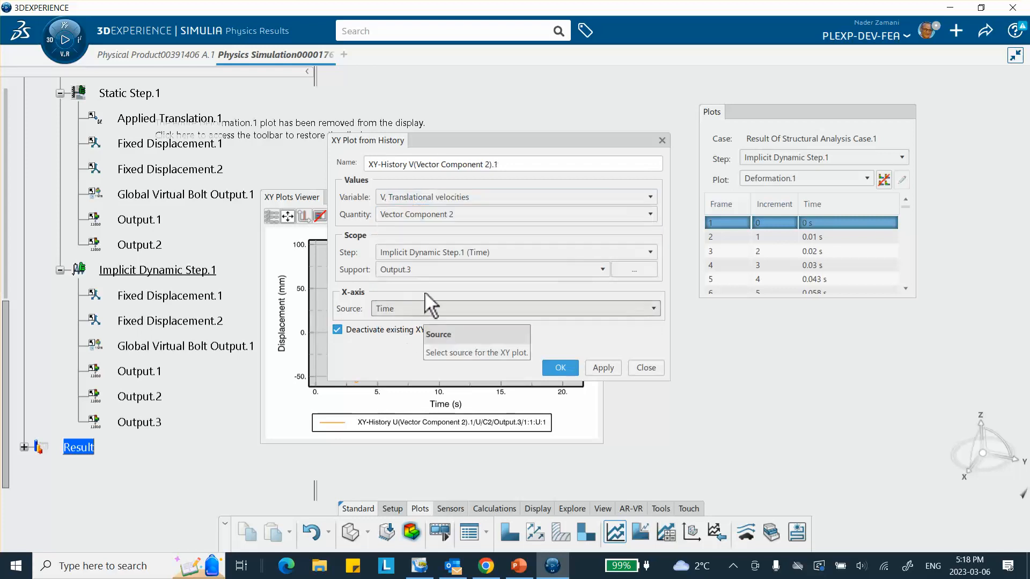
click(600, 367)
click(560, 367)
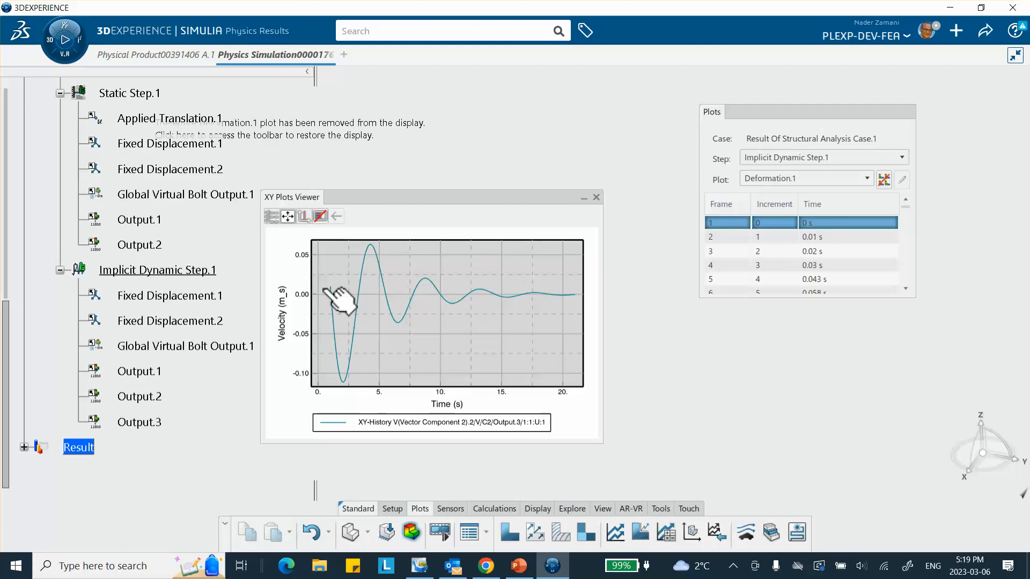
Step: Examine the start of the velocity curve up close to read the initial velocity, and restore the full plot range
click(288, 217)
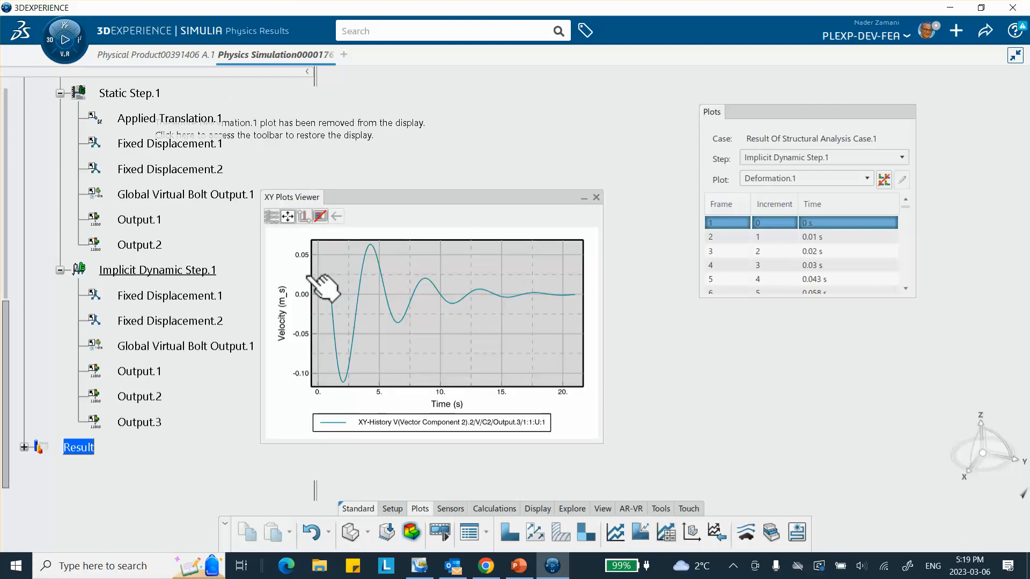
drag(314, 274, 369, 331)
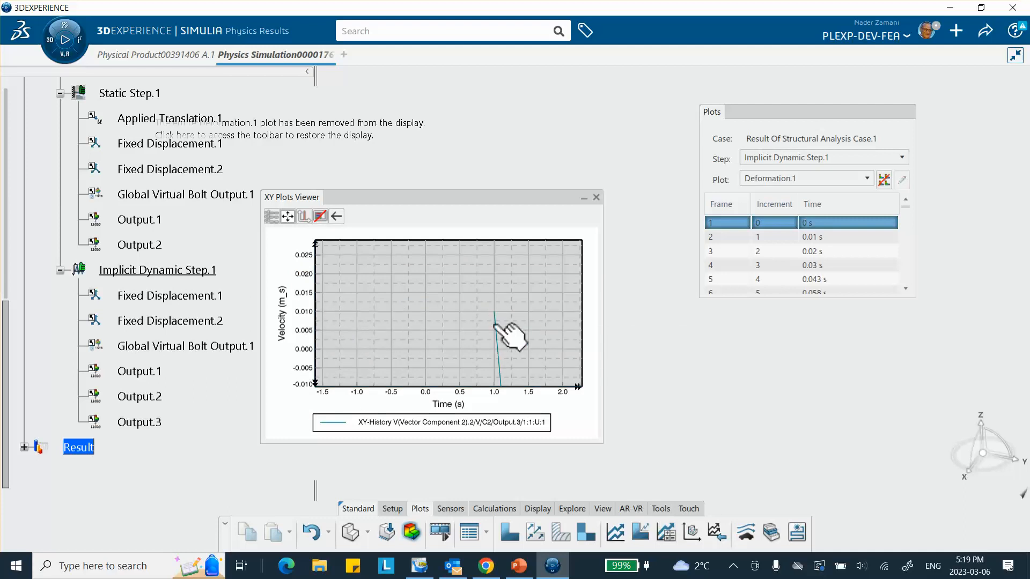
mouse_move(495, 312)
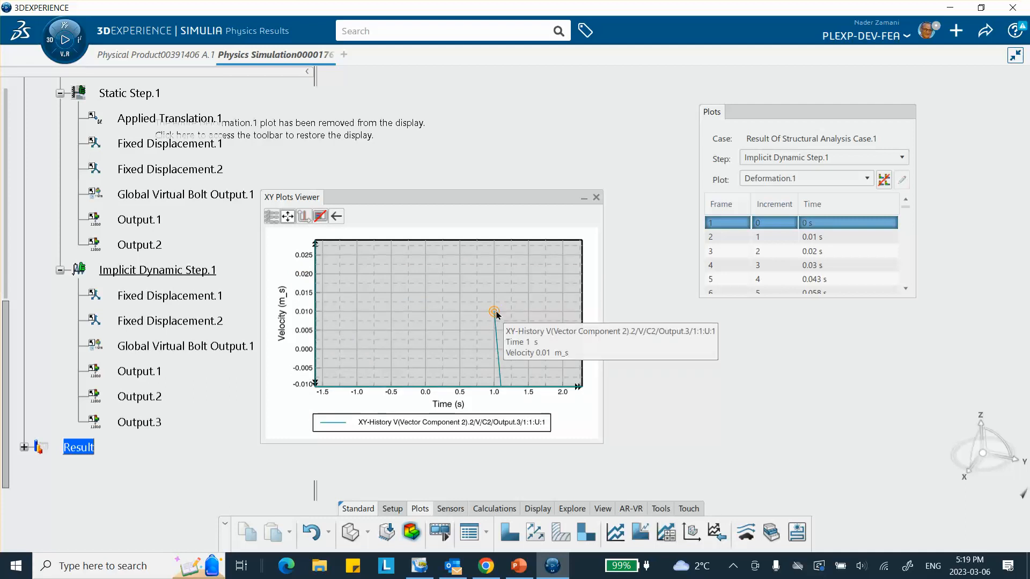
click(288, 217)
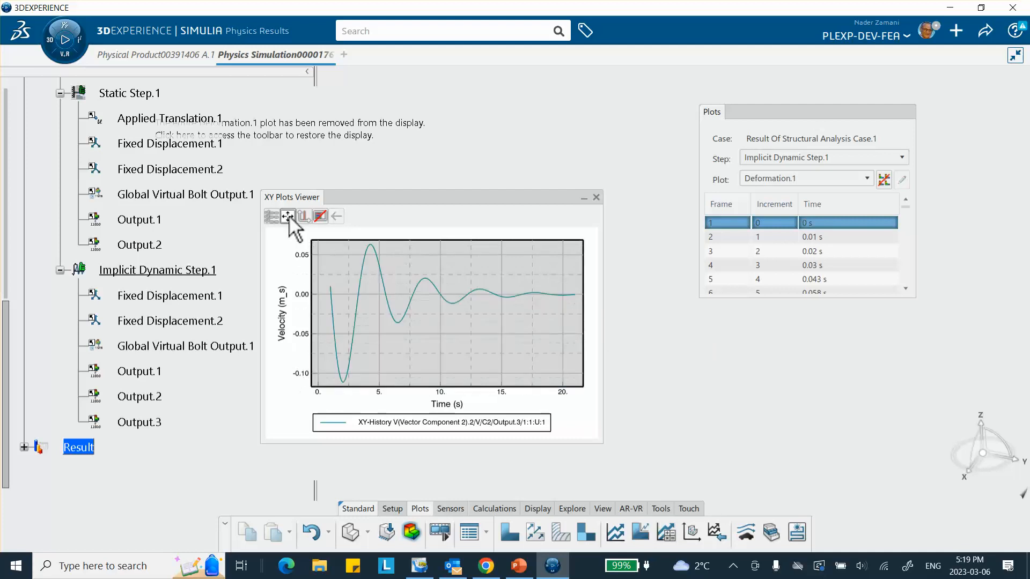
Step: Switch to PowerPoint to review the closed-form solution and its displacement graph once more
click(519, 566)
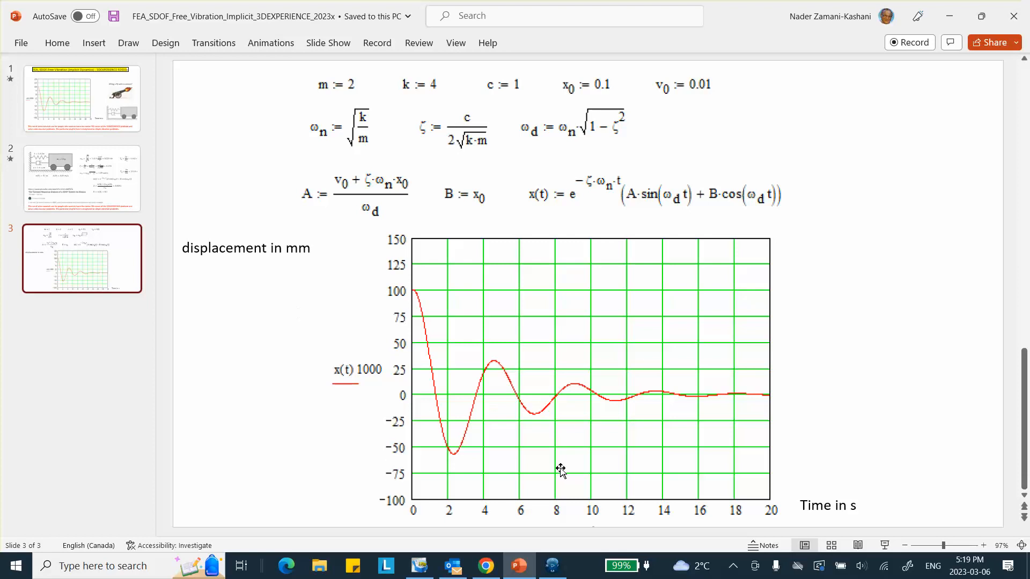
click(733, 566)
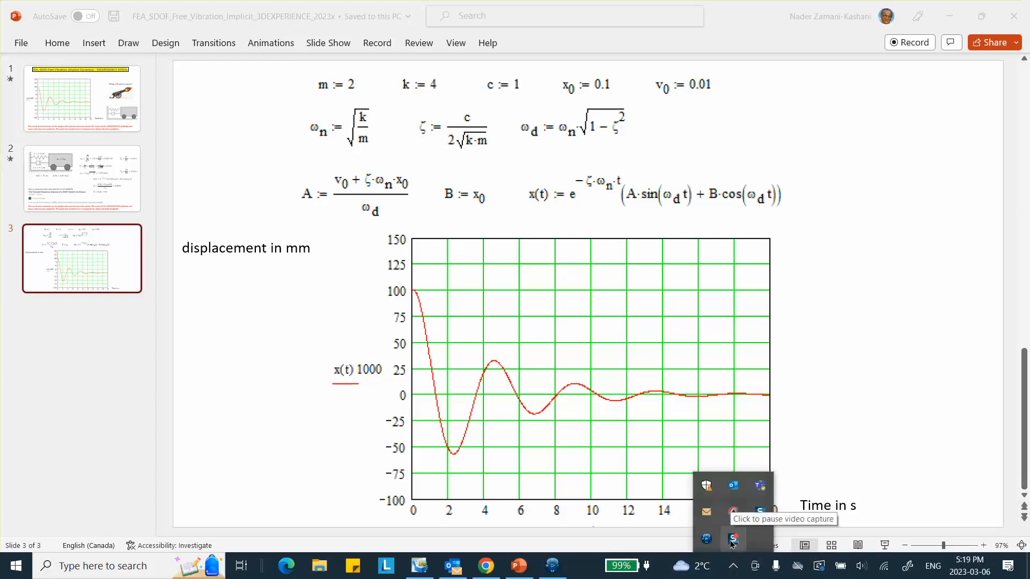